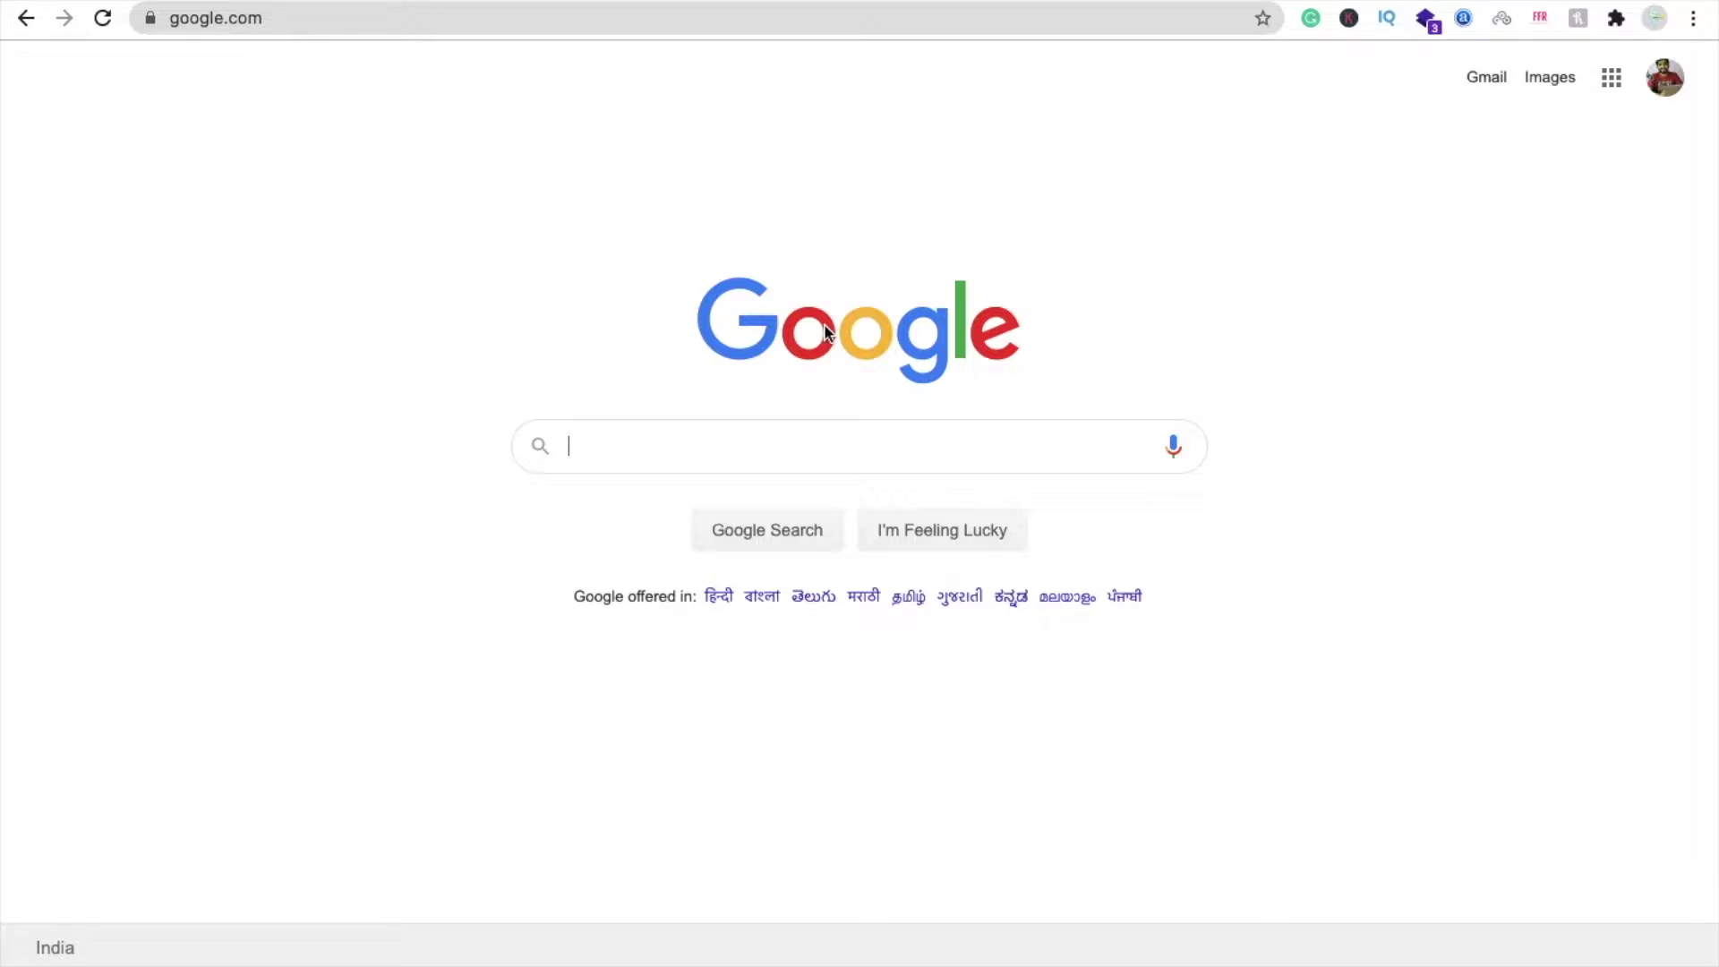
- Search Google for 'designhill' and open the Designhill website from the results
{"action": "type", "text": "Des"}
{"action": "key", "text": "Down"}
{"action": "key", "text": "Return"}
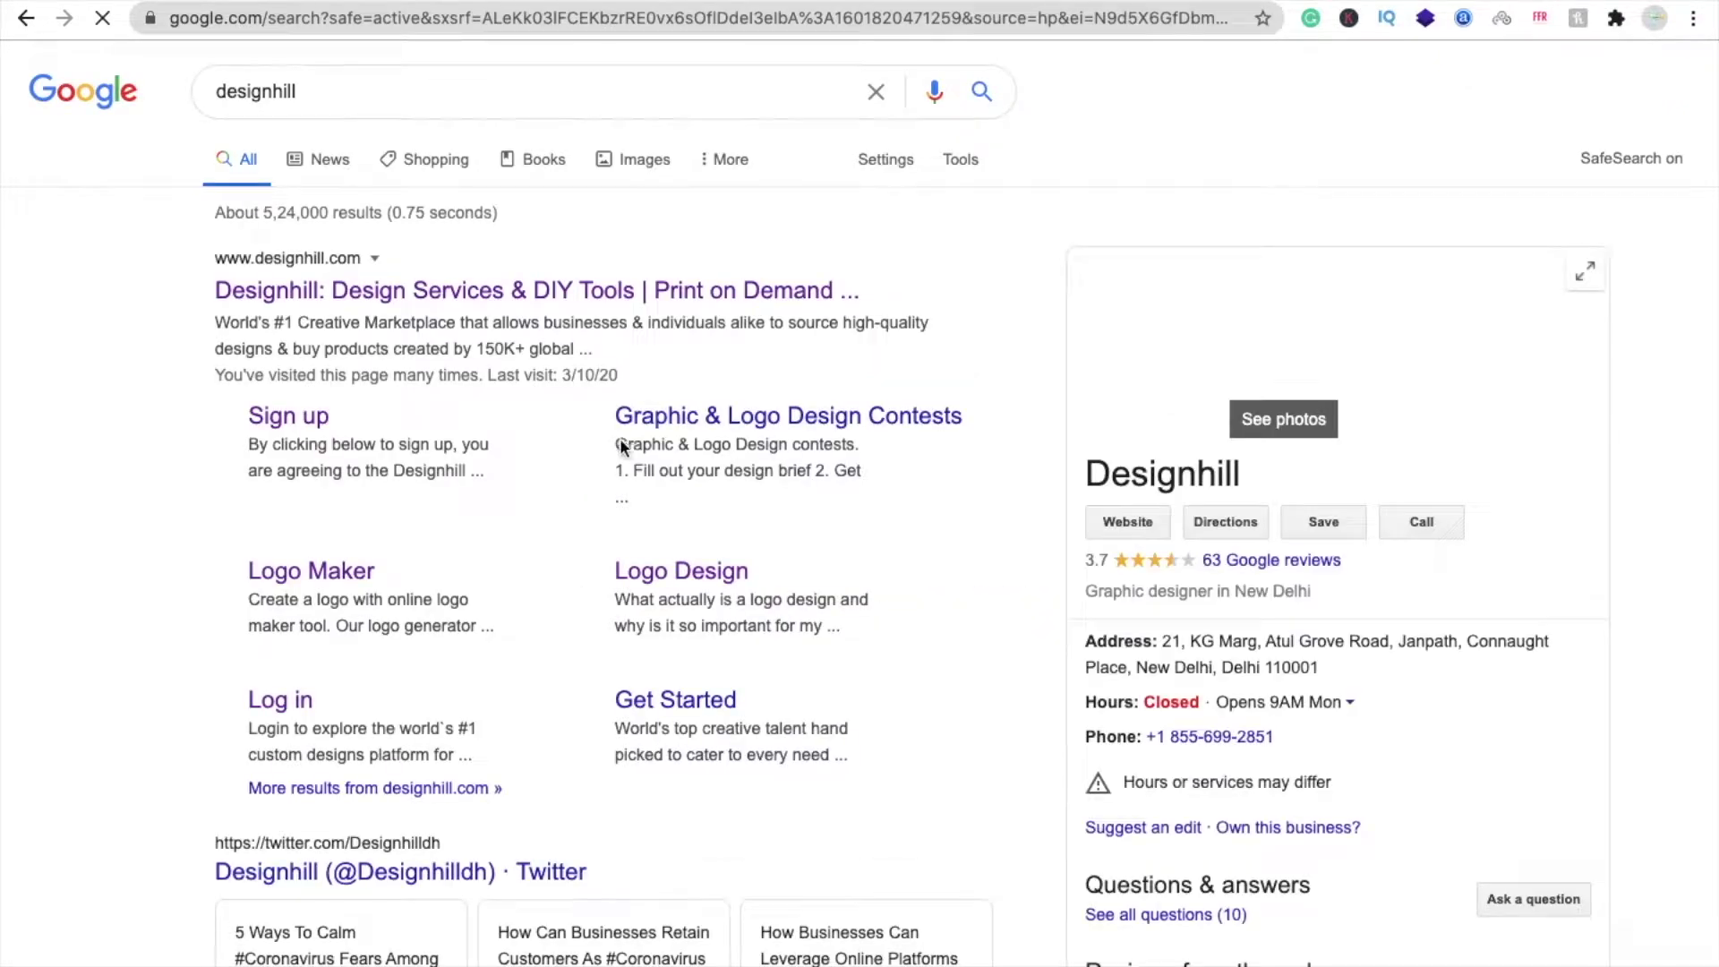
{"action": "left_click", "coordinate": [454, 304]}
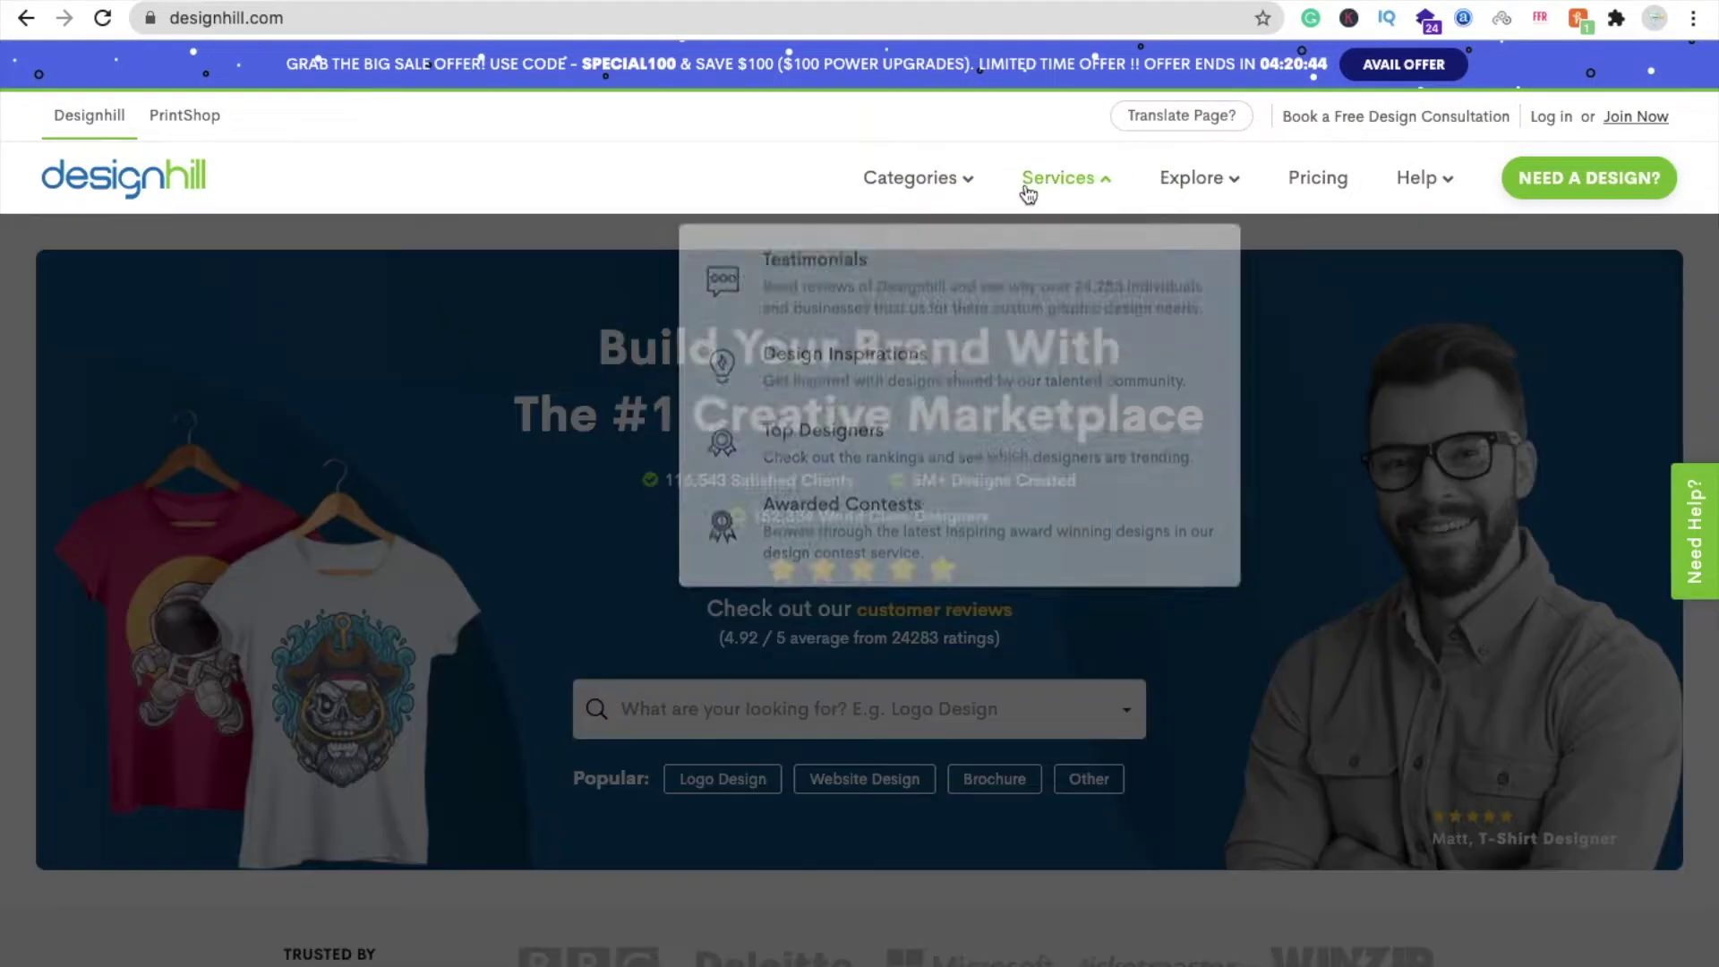
- Go to Designhill's Email Signature service from the Services menu
{"action": "mouse_move", "coordinate": [1025, 194]}
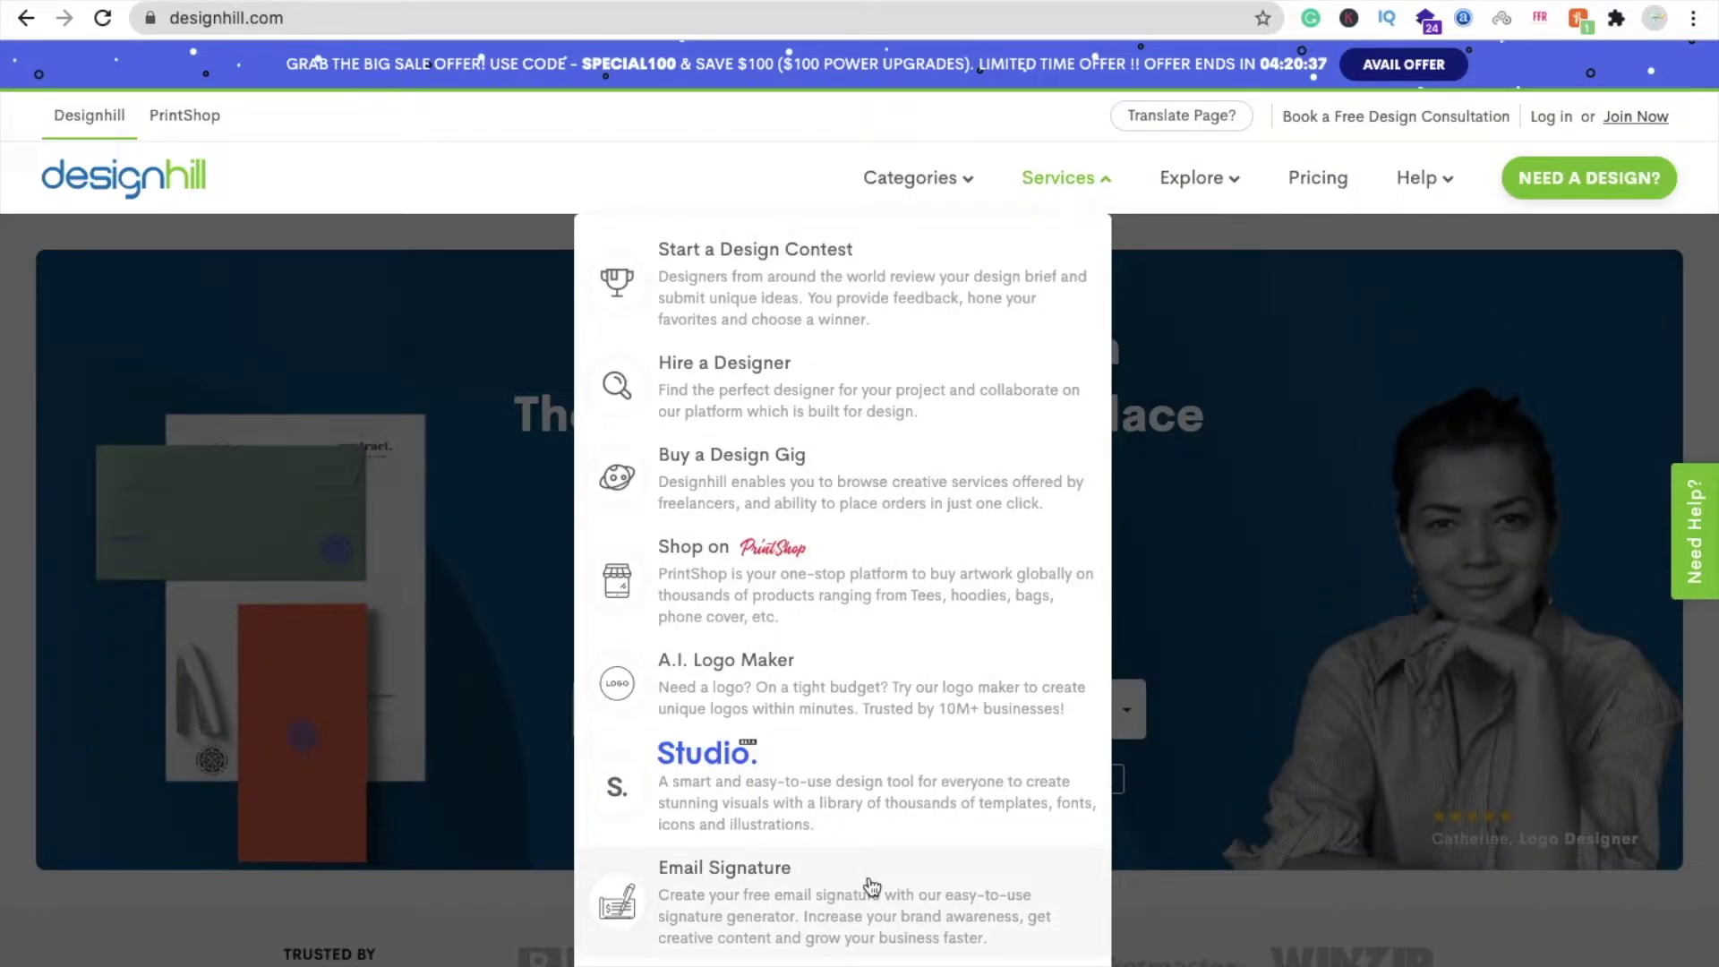
{"action": "left_click", "coordinate": [813, 898]}
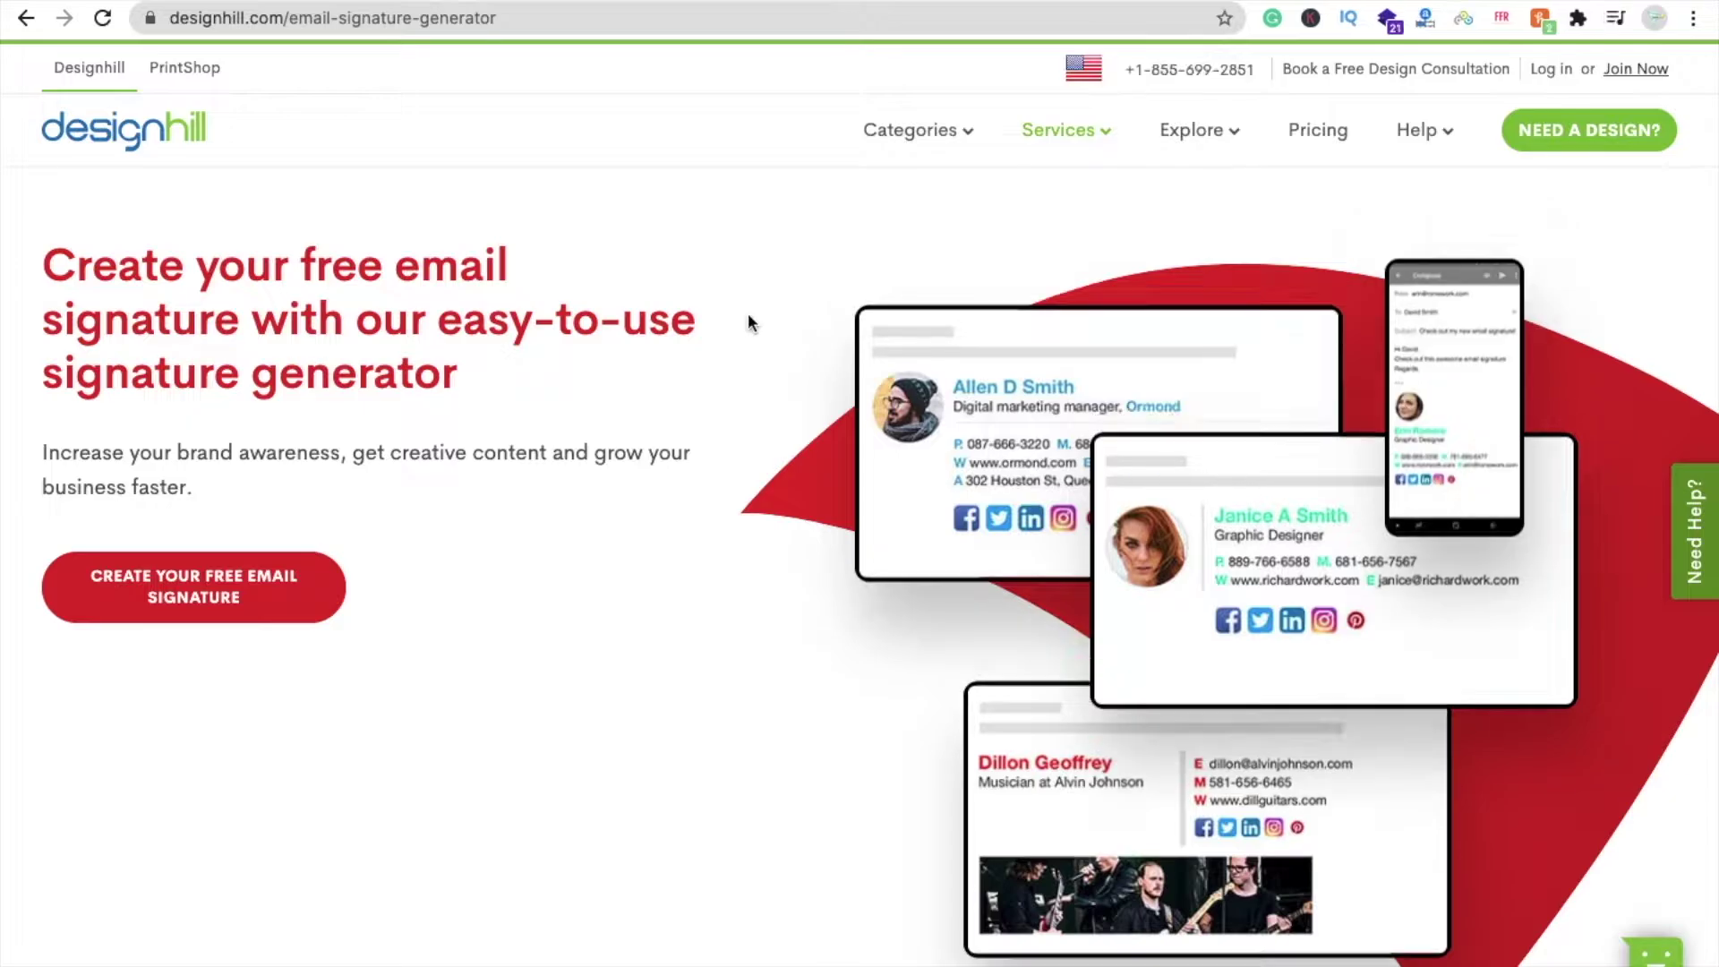
- Review the pricing plans, switching from Individual to Business, then return to the page top
{"action": "scroll", "coordinate": [751, 484], "scroll_direction": "down", "scroll_amount": 10}
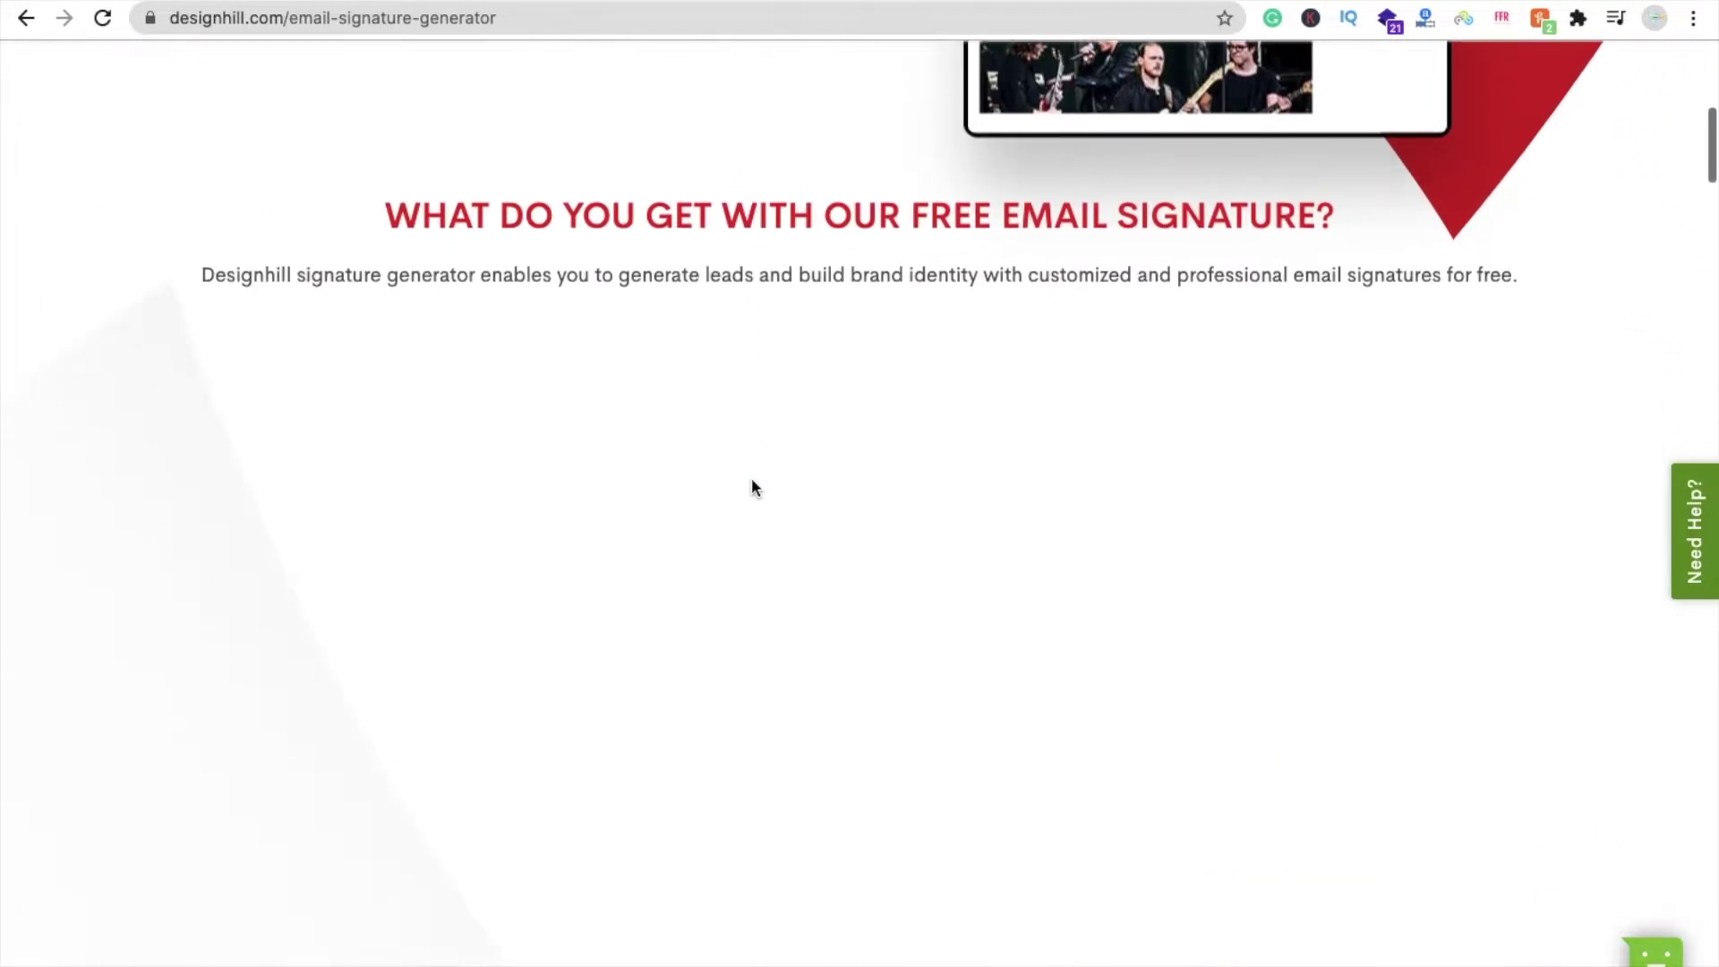
{"action": "scroll", "coordinate": [750, 485], "scroll_direction": "down", "scroll_amount": 9}
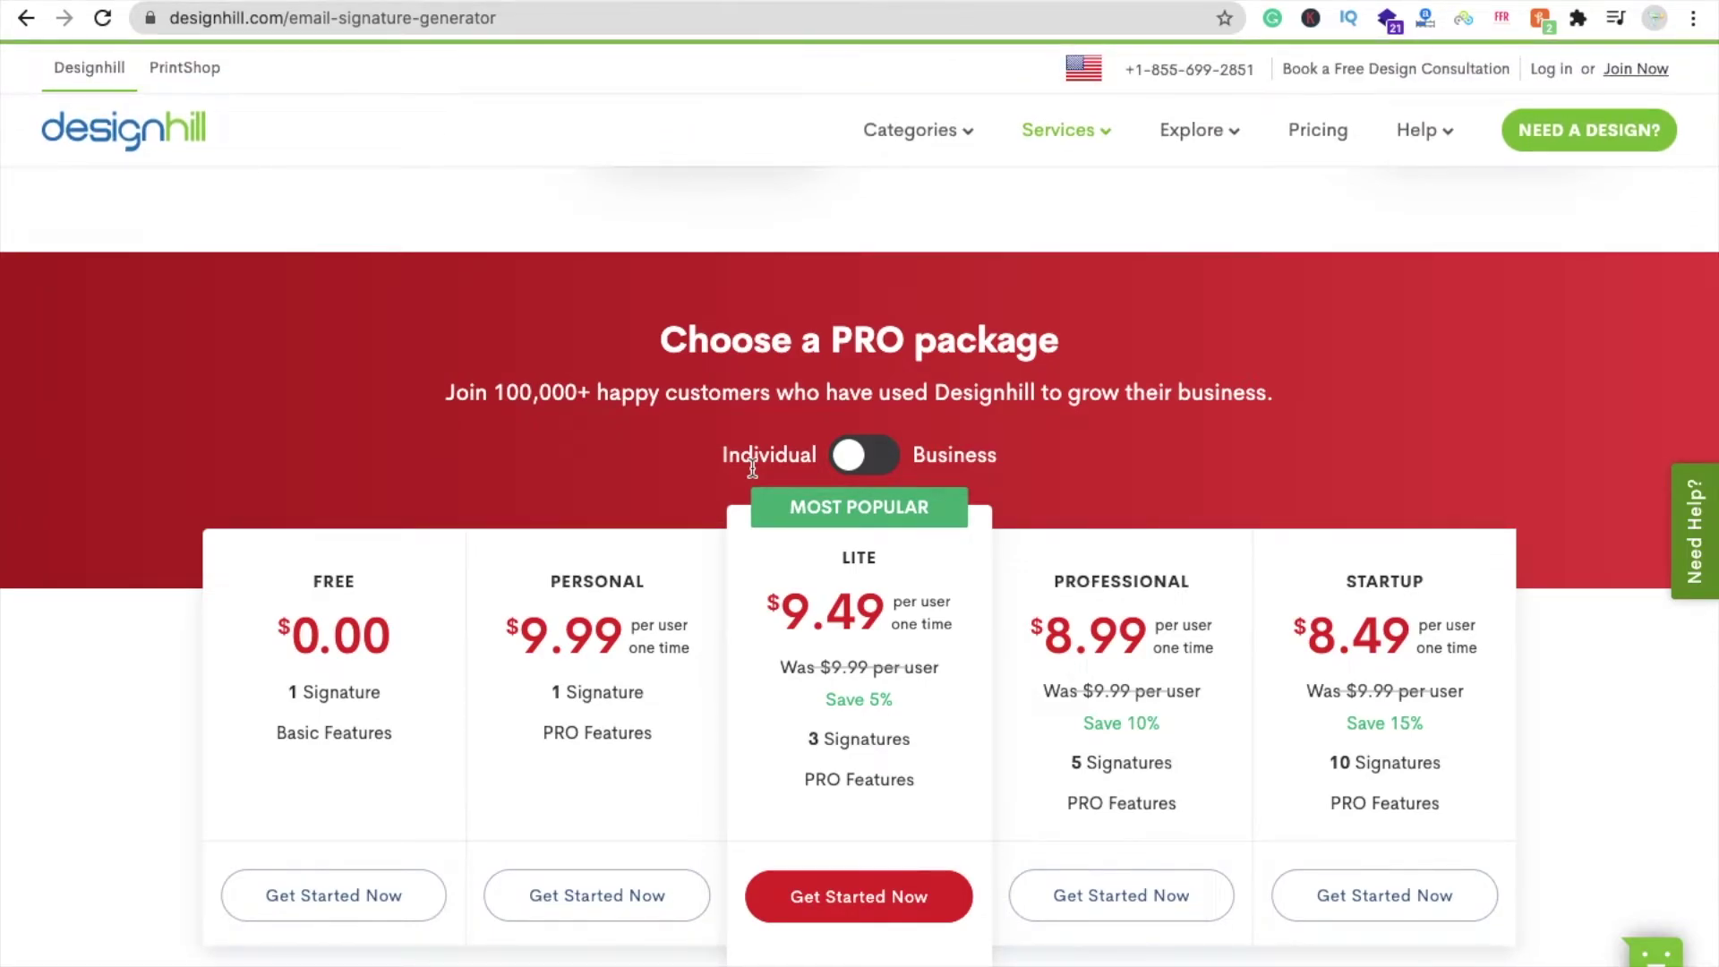
{"action": "scroll", "coordinate": [750, 465], "scroll_direction": "down", "scroll_amount": 1}
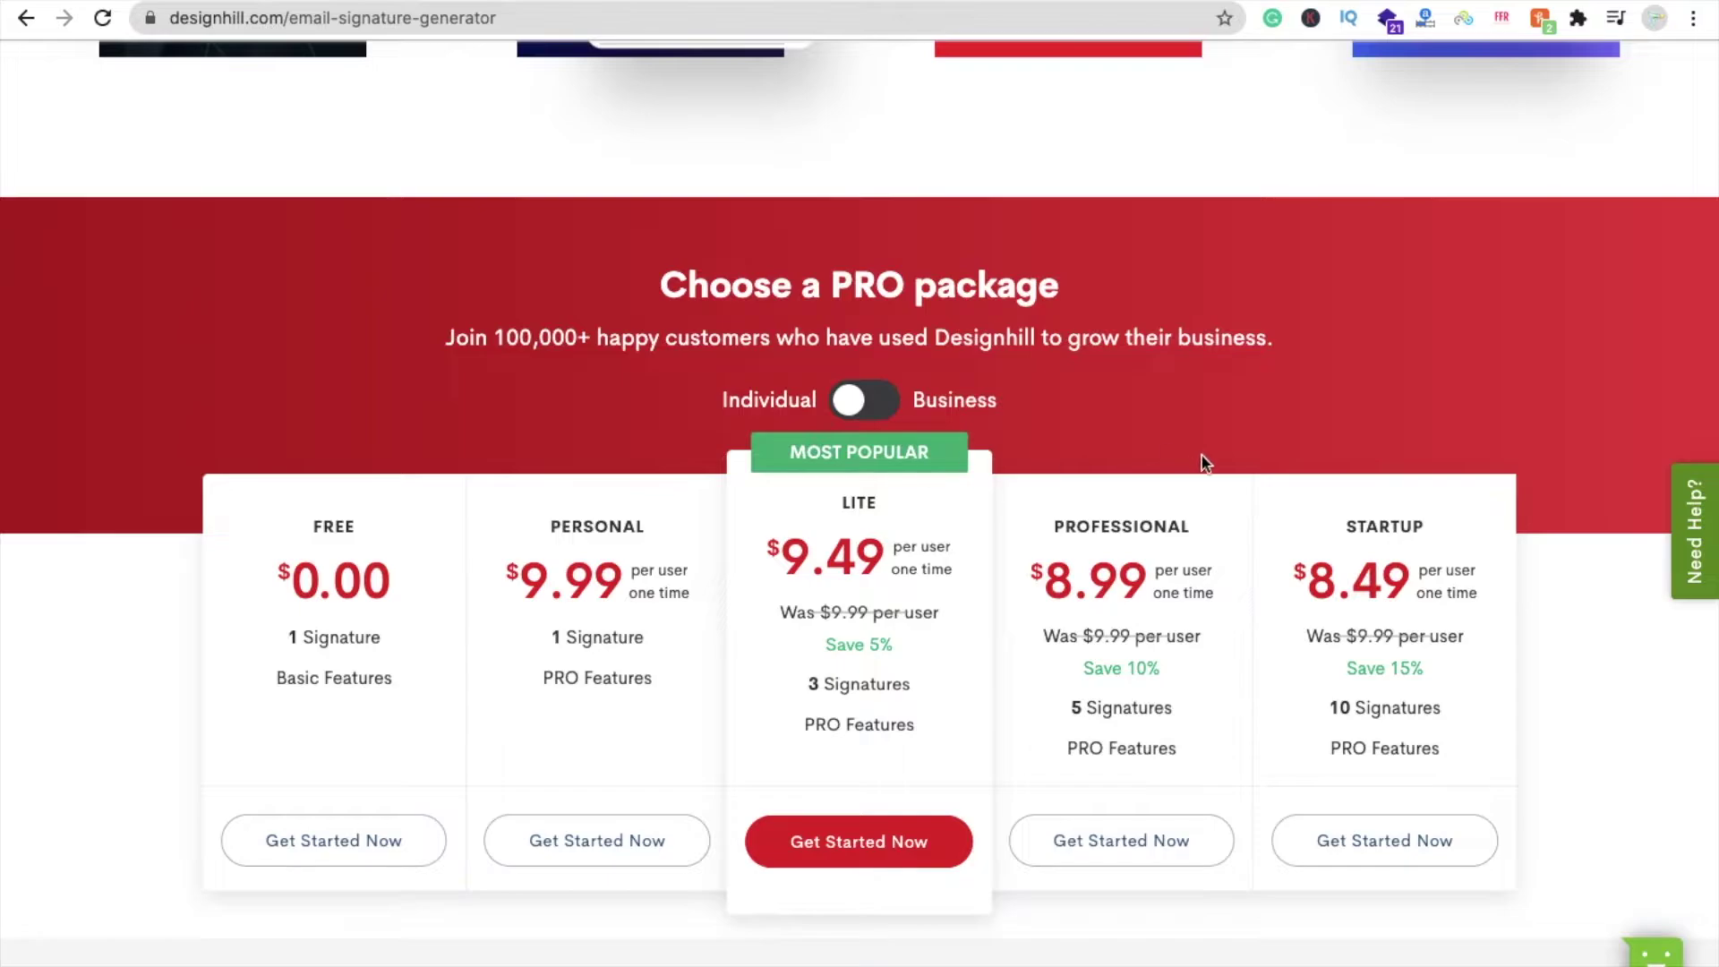
{"action": "scroll", "coordinate": [1365, 519], "scroll_direction": "down", "scroll_amount": 1}
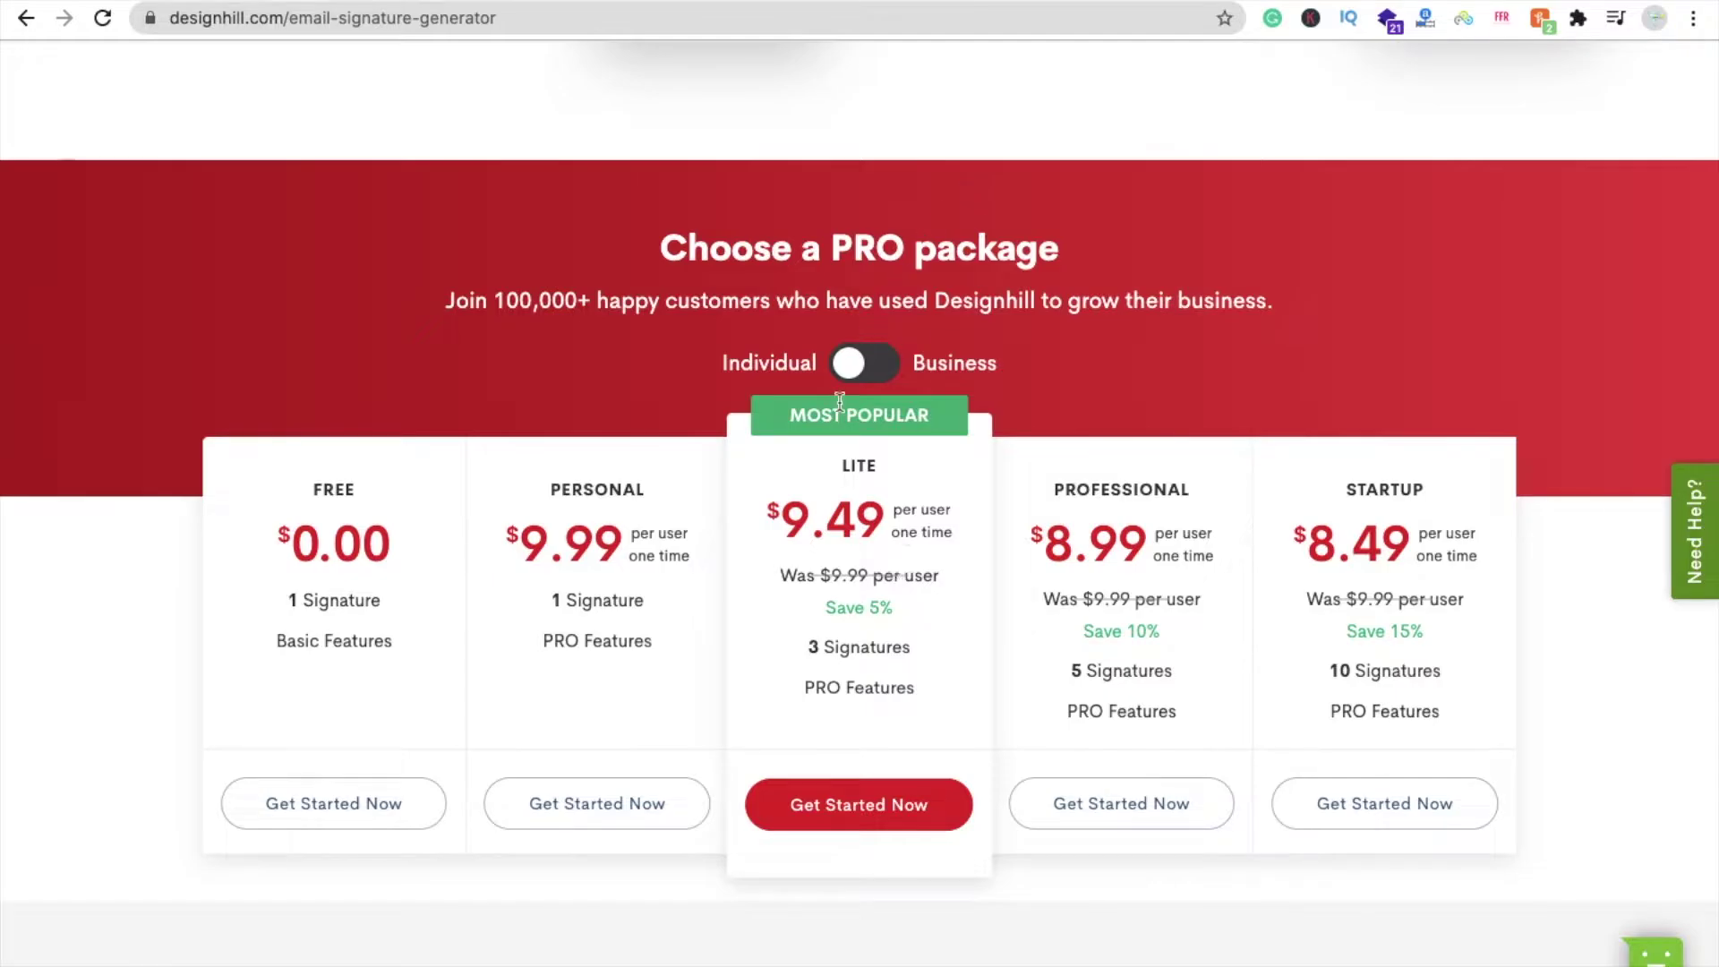
{"action": "left_click", "coordinate": [855, 365]}
{"action": "scroll", "coordinate": [537, 644], "scroll_direction": "down", "scroll_amount": 1}
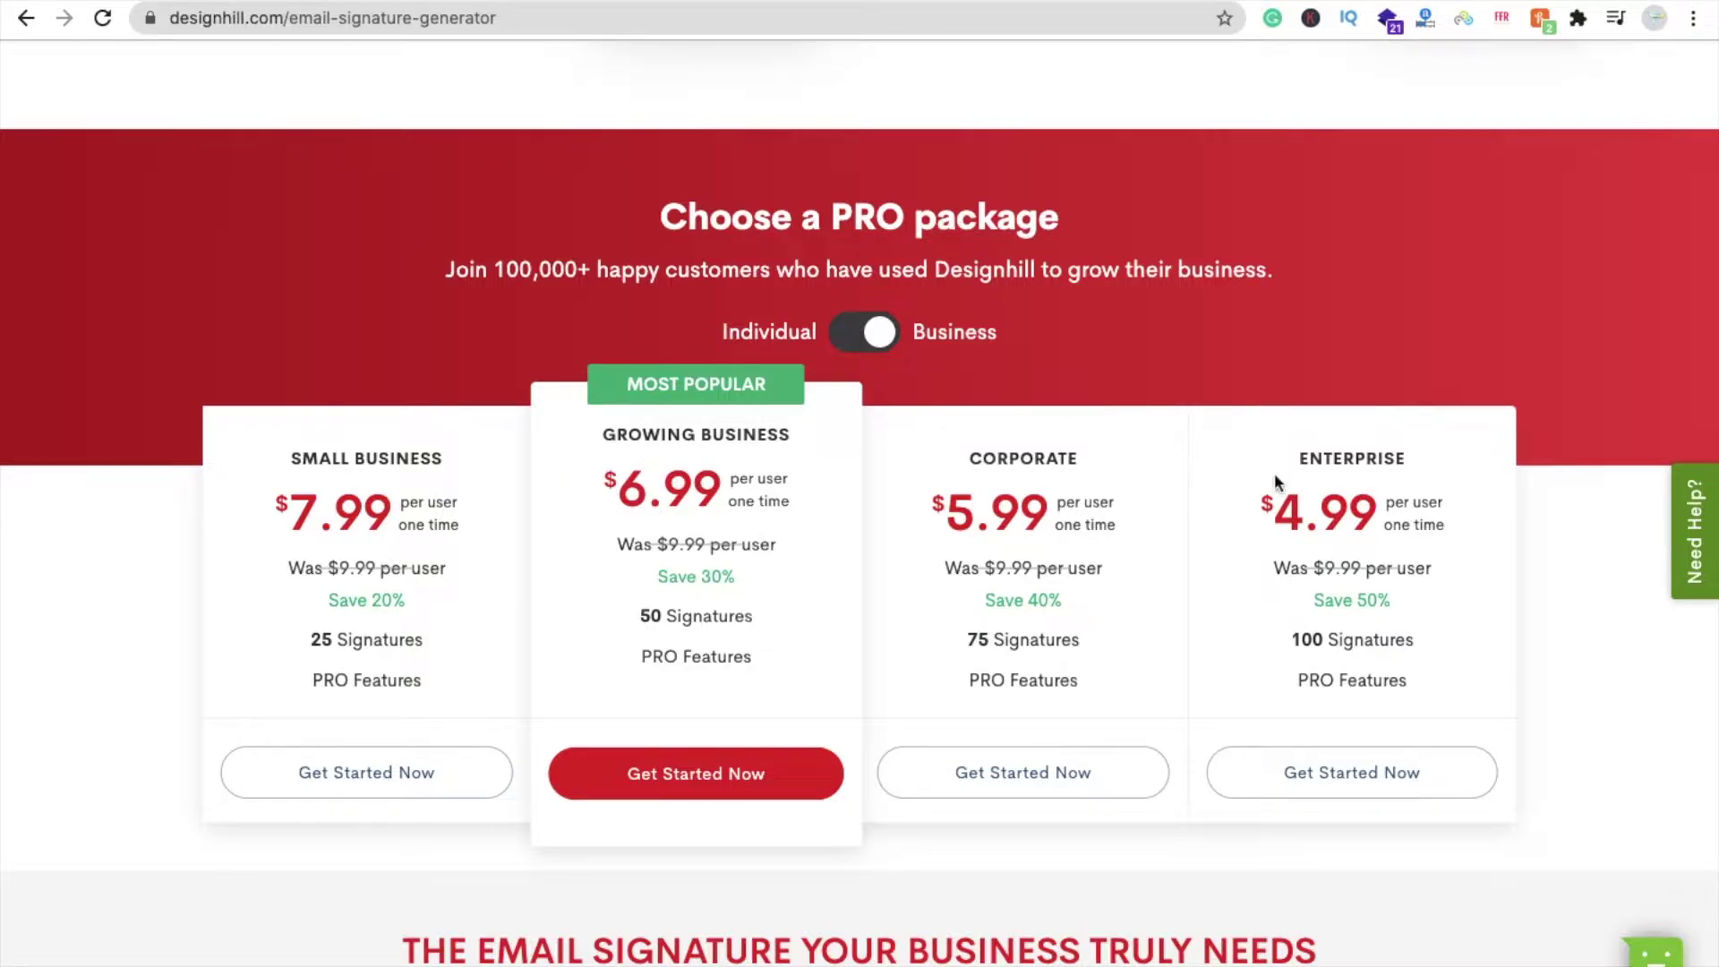
{"action": "scroll", "coordinate": [760, 637], "scroll_direction": "down", "scroll_amount": 1}
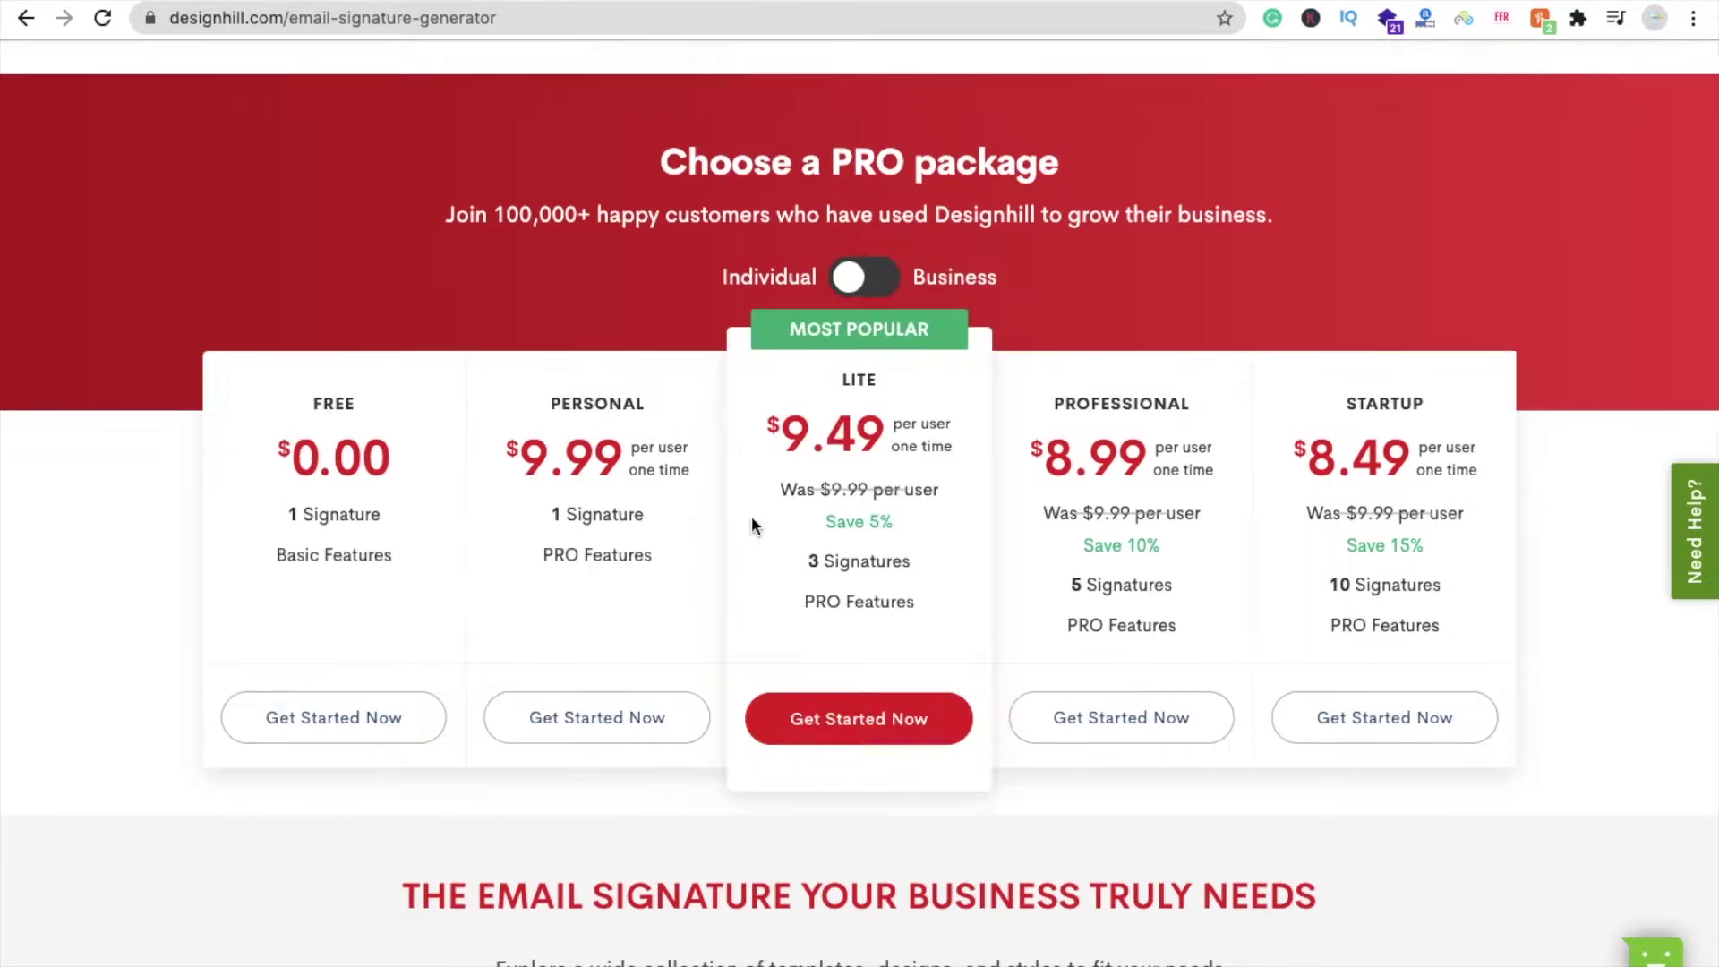
{"action": "scroll", "coordinate": [751, 516], "scroll_direction": "up", "scroll_amount": 15}
{"action": "scroll", "coordinate": [750, 516], "scroll_direction": "down", "scroll_amount": 3}
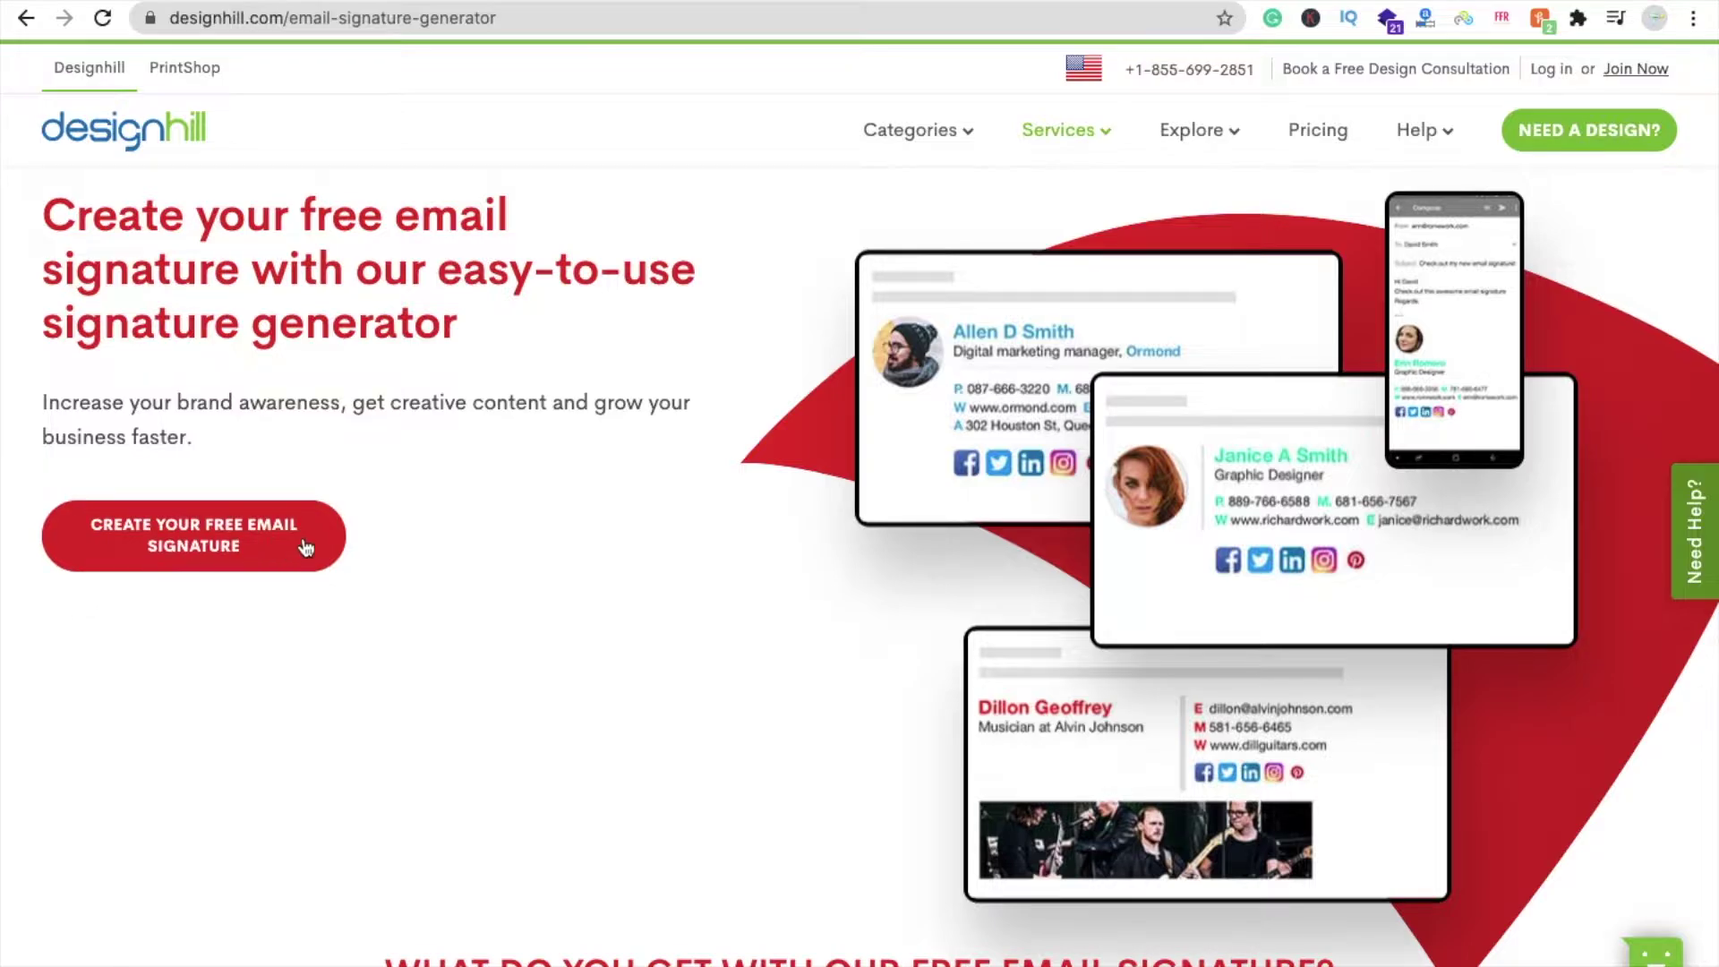
- Start a free email signature and browse the themes, keeping the first theme selected
{"action": "left_click", "coordinate": [163, 569]}
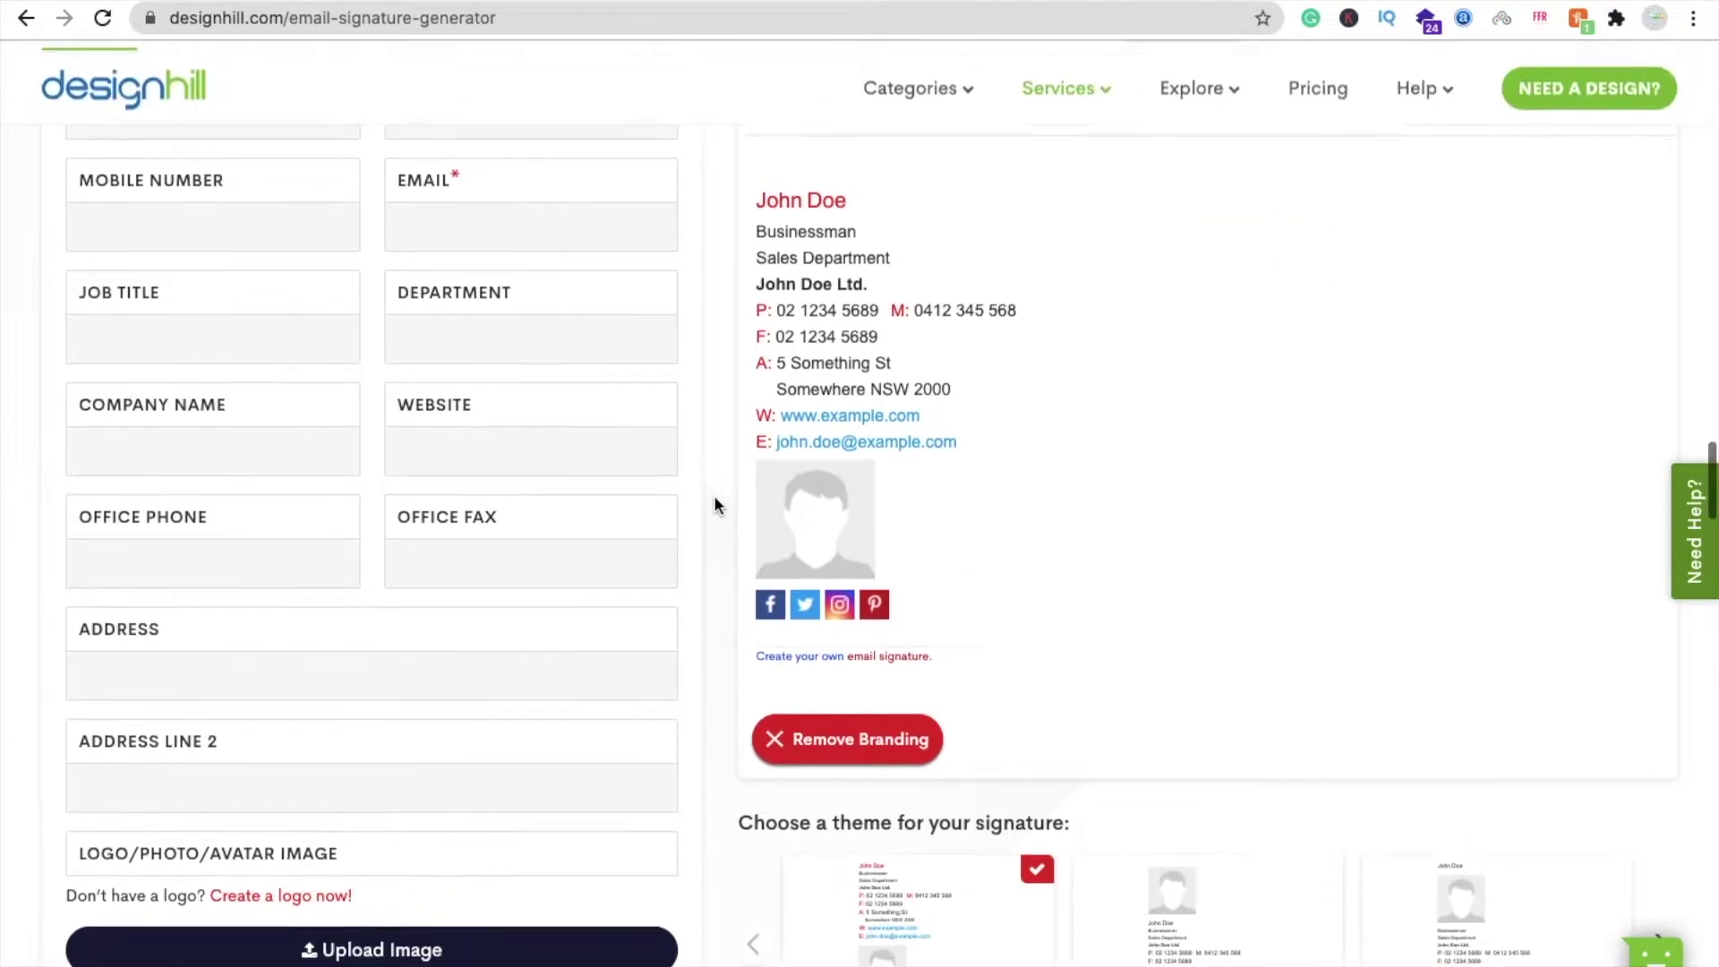
{"action": "scroll", "coordinate": [713, 496], "scroll_direction": "down", "scroll_amount": 3}
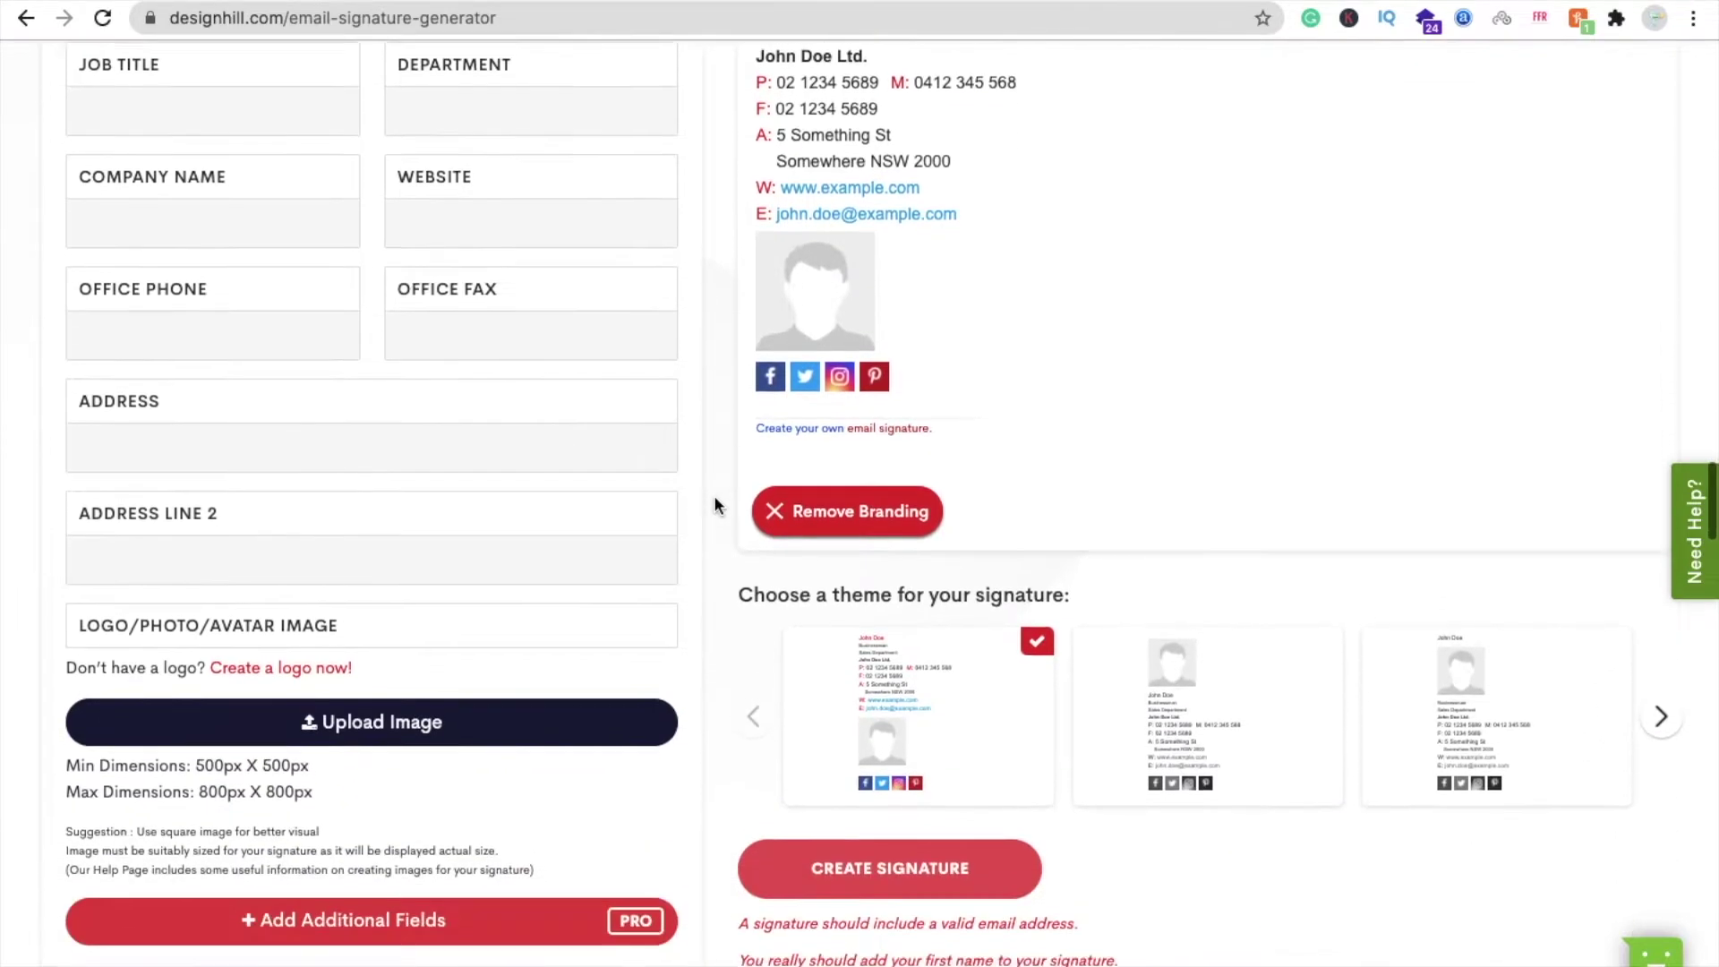
{"action": "left_click", "coordinate": [1661, 717]}
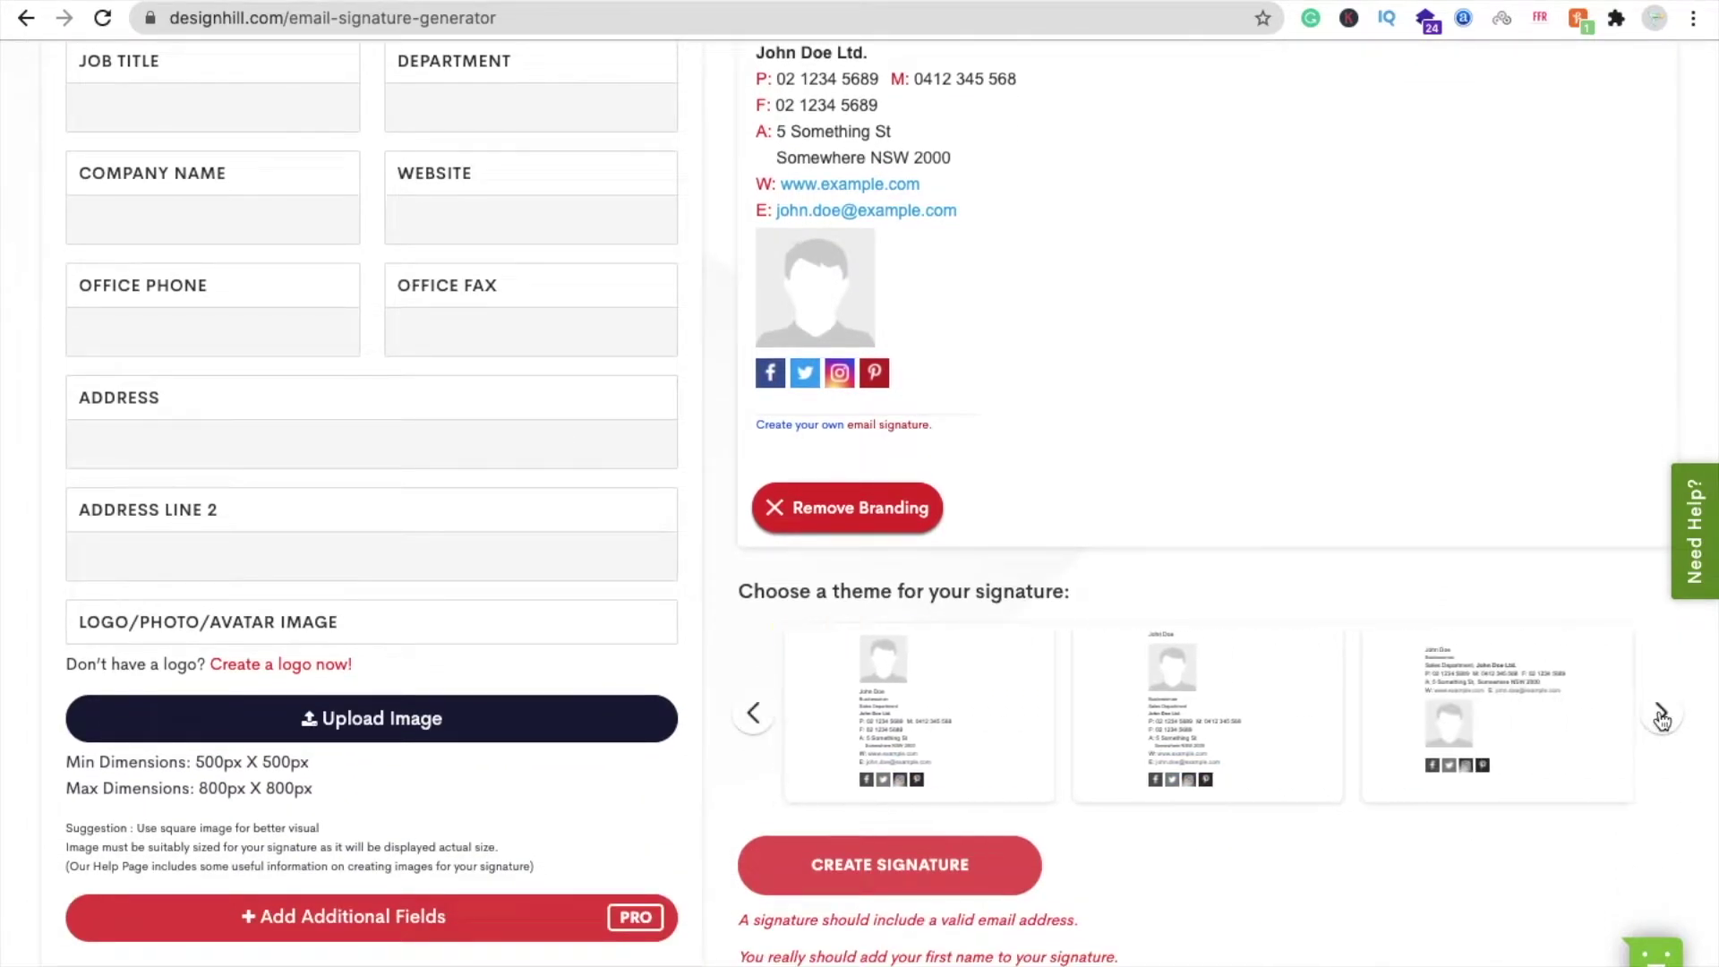
{"action": "left_click", "coordinate": [754, 713]}
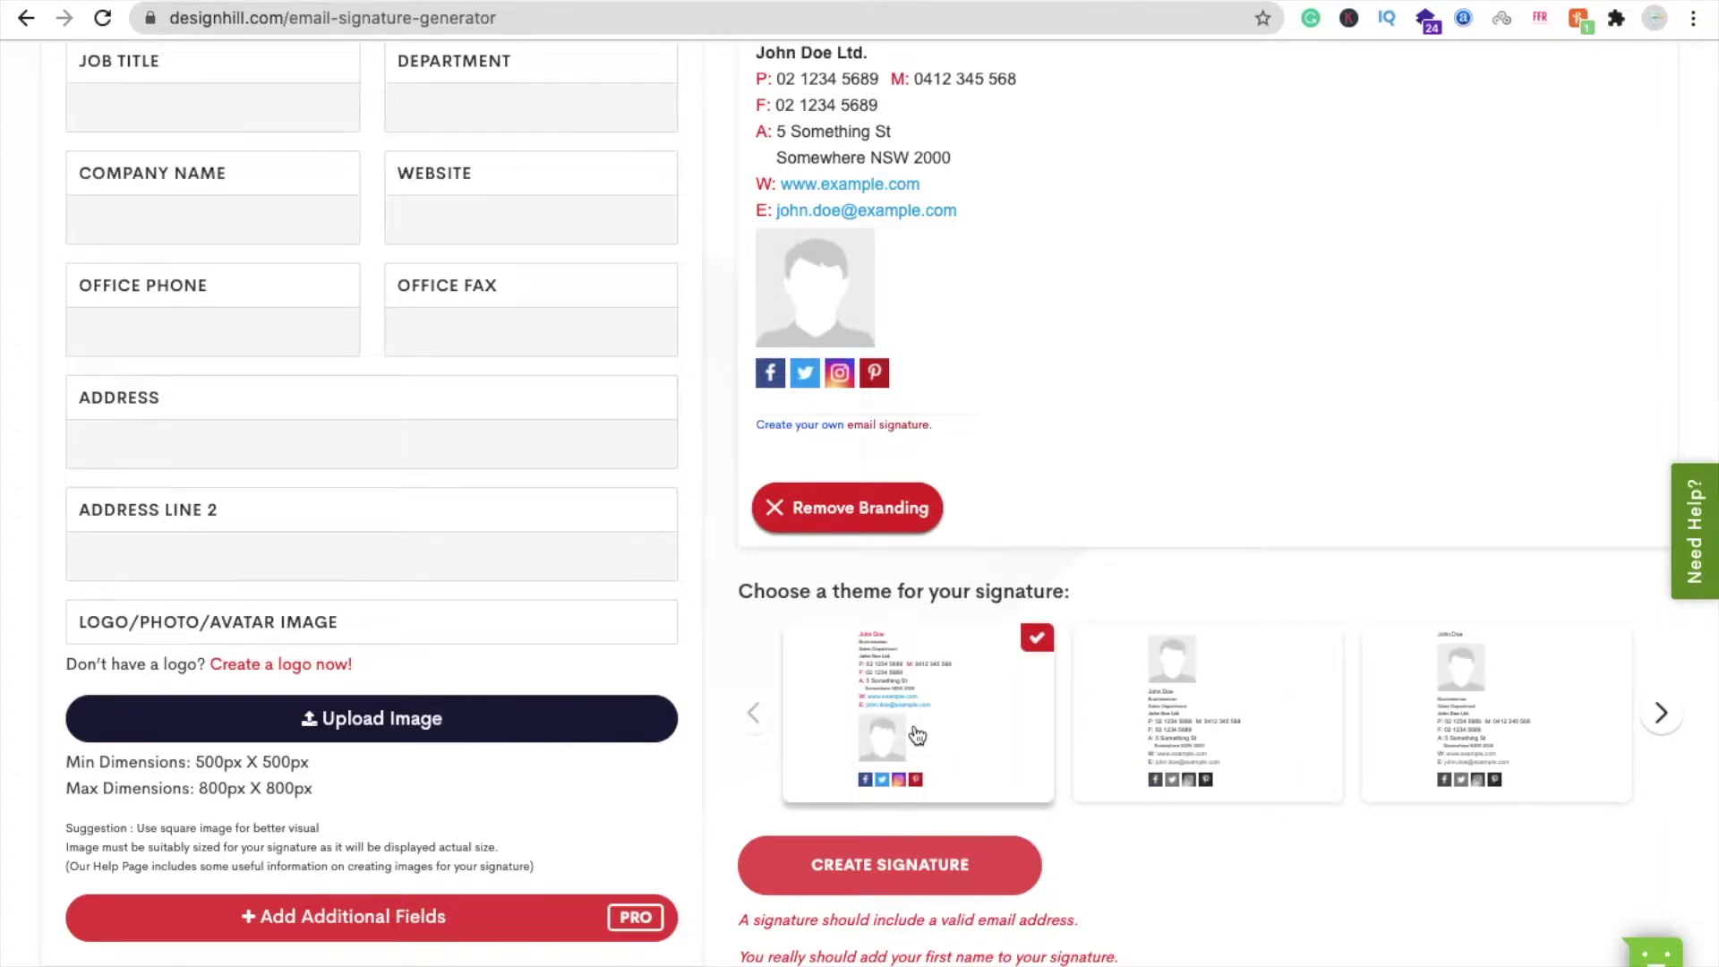
{"action": "scroll", "coordinate": [917, 734], "scroll_direction": "up", "scroll_amount": 5}
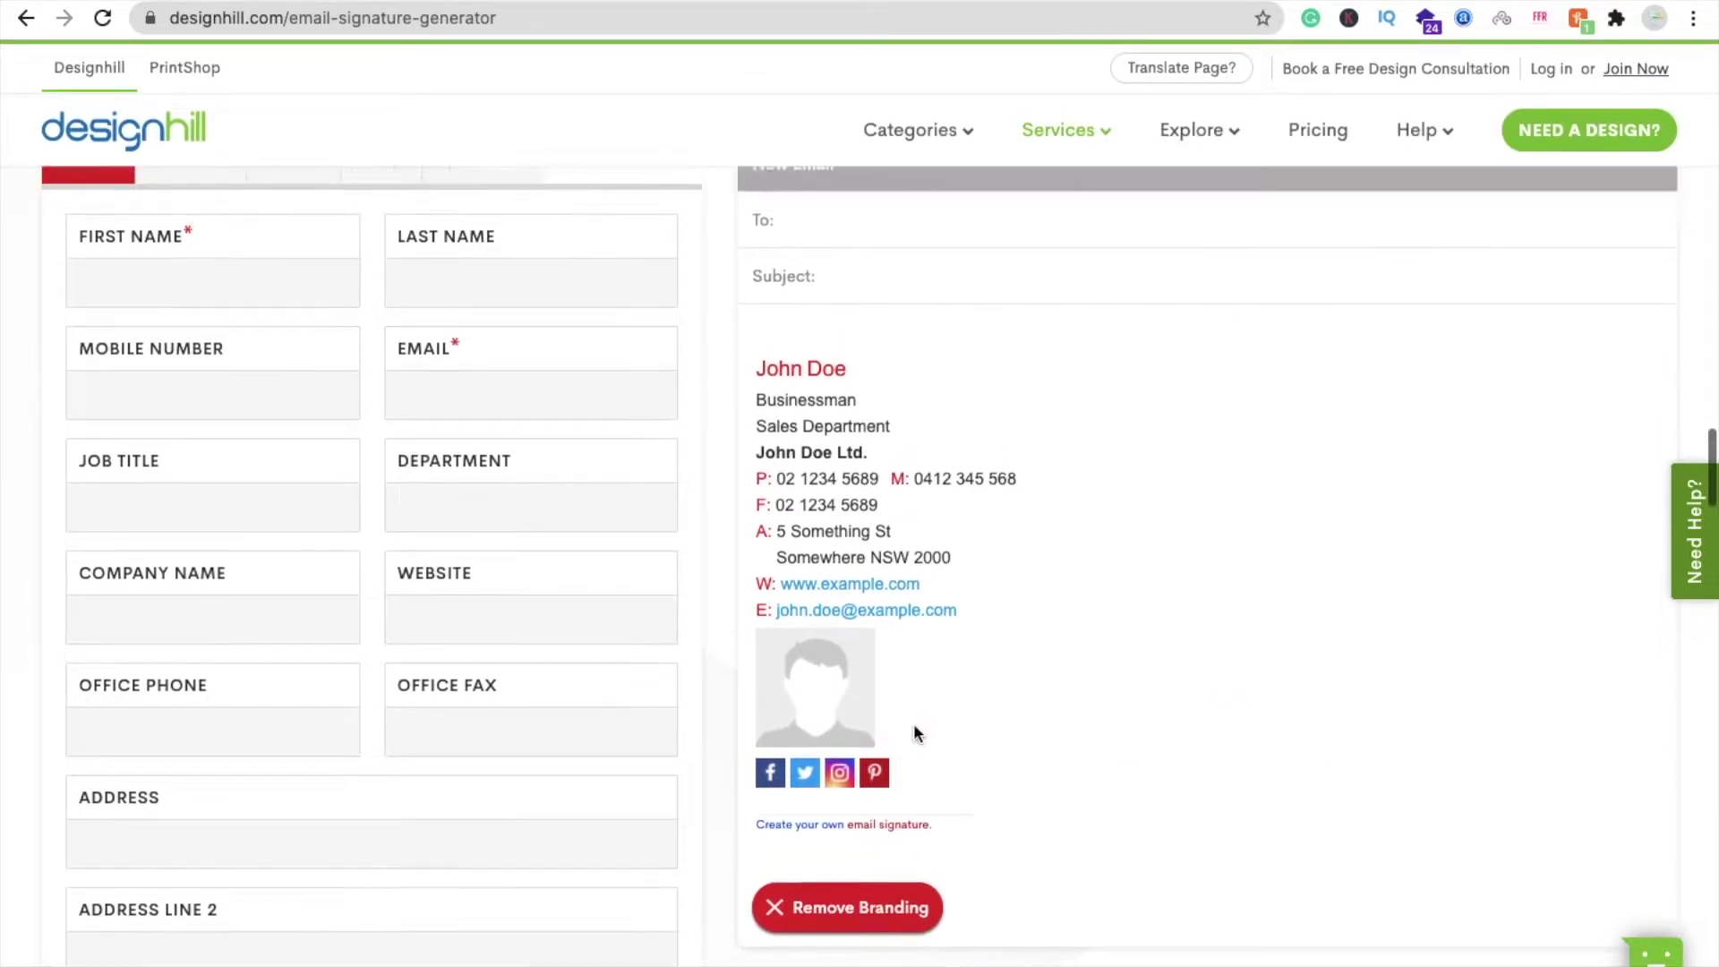
- Enter first name 'The' and last name 'Coding Bus'
{"action": "left_click", "coordinate": [232, 309]}
{"action": "type", "text": "Th"}
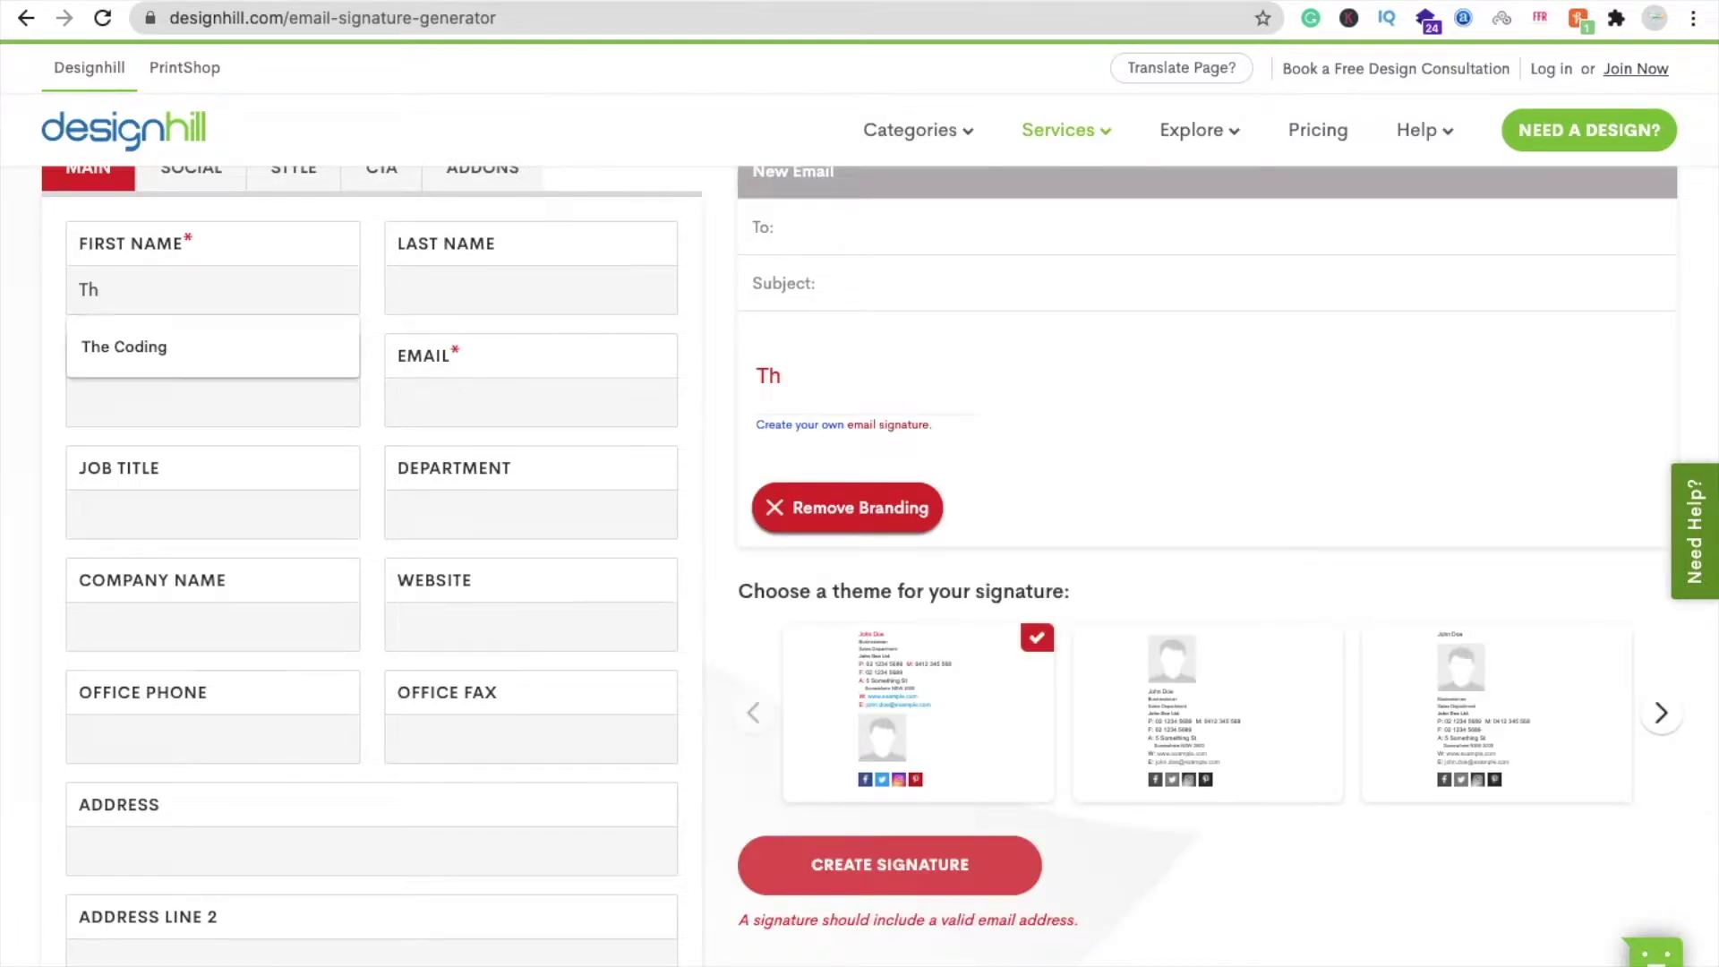
{"action": "type", "text": "e"}
{"action": "left_click", "coordinate": [399, 289]}
{"action": "type", "text": "CODING"}
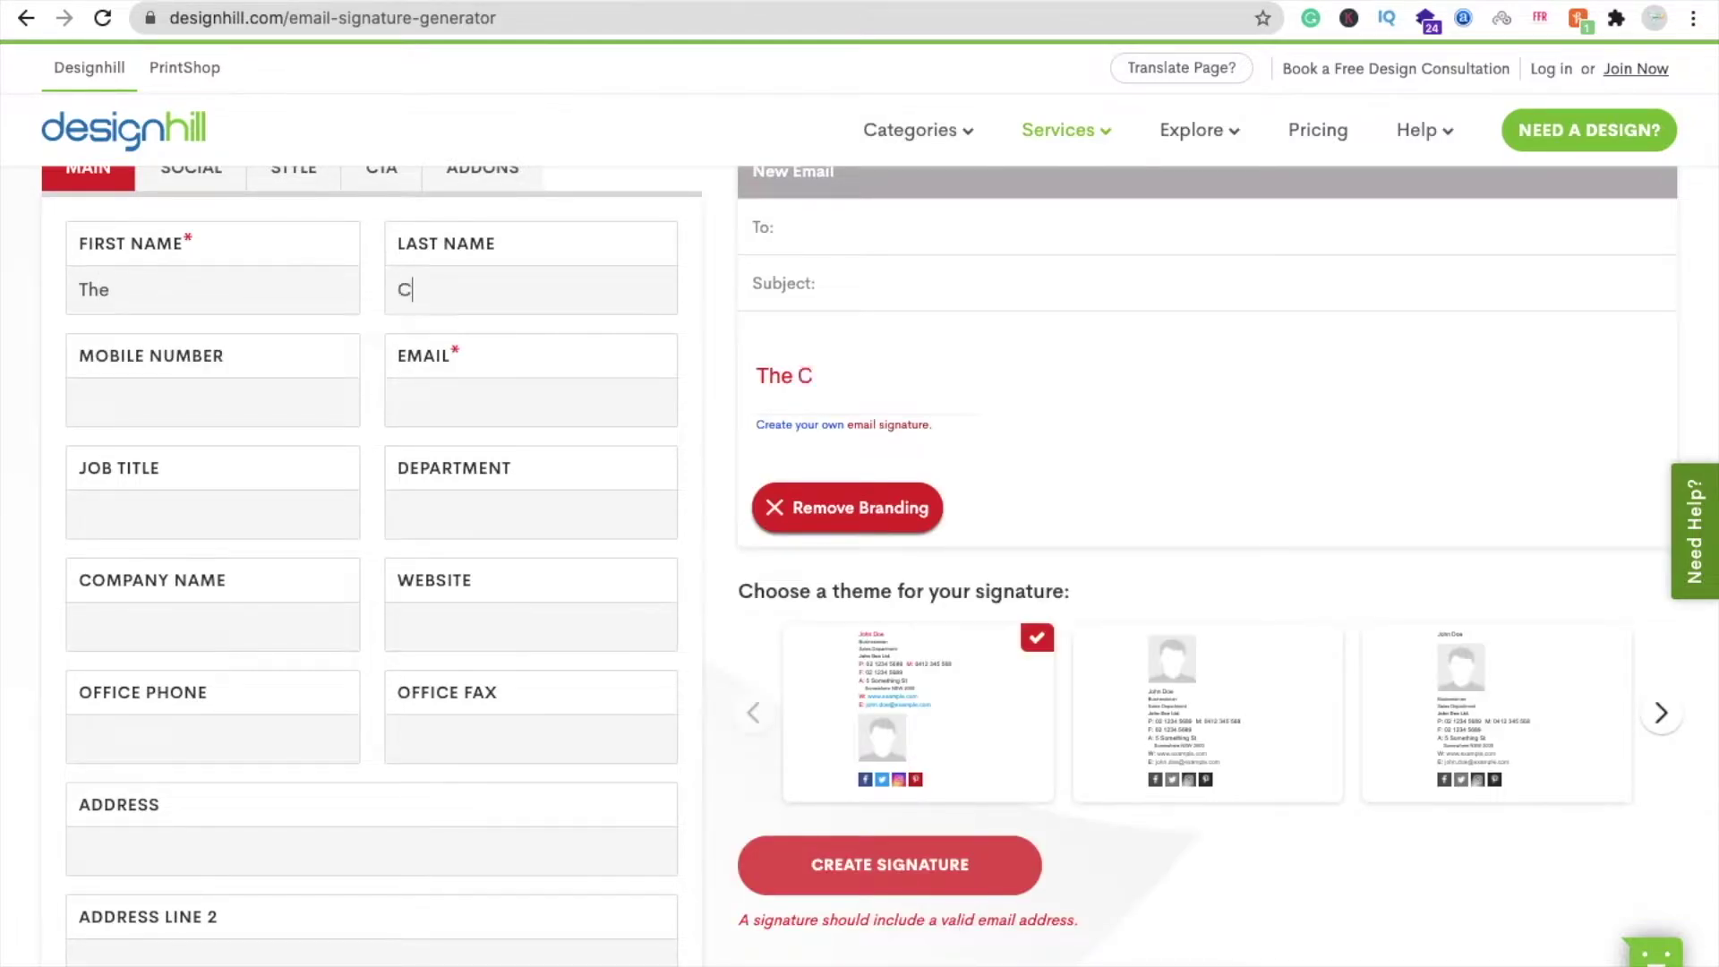
{"action": "key", "text": "BackSpace"}
{"action": "key", "text": "BackSpace"}
{"action": "key", "text": "BackSpace"}
{"action": "key", "text": "BackSpace"}
{"action": "key", "text": "BackSpace"}
{"action": "type", "text": "oding Bus"}
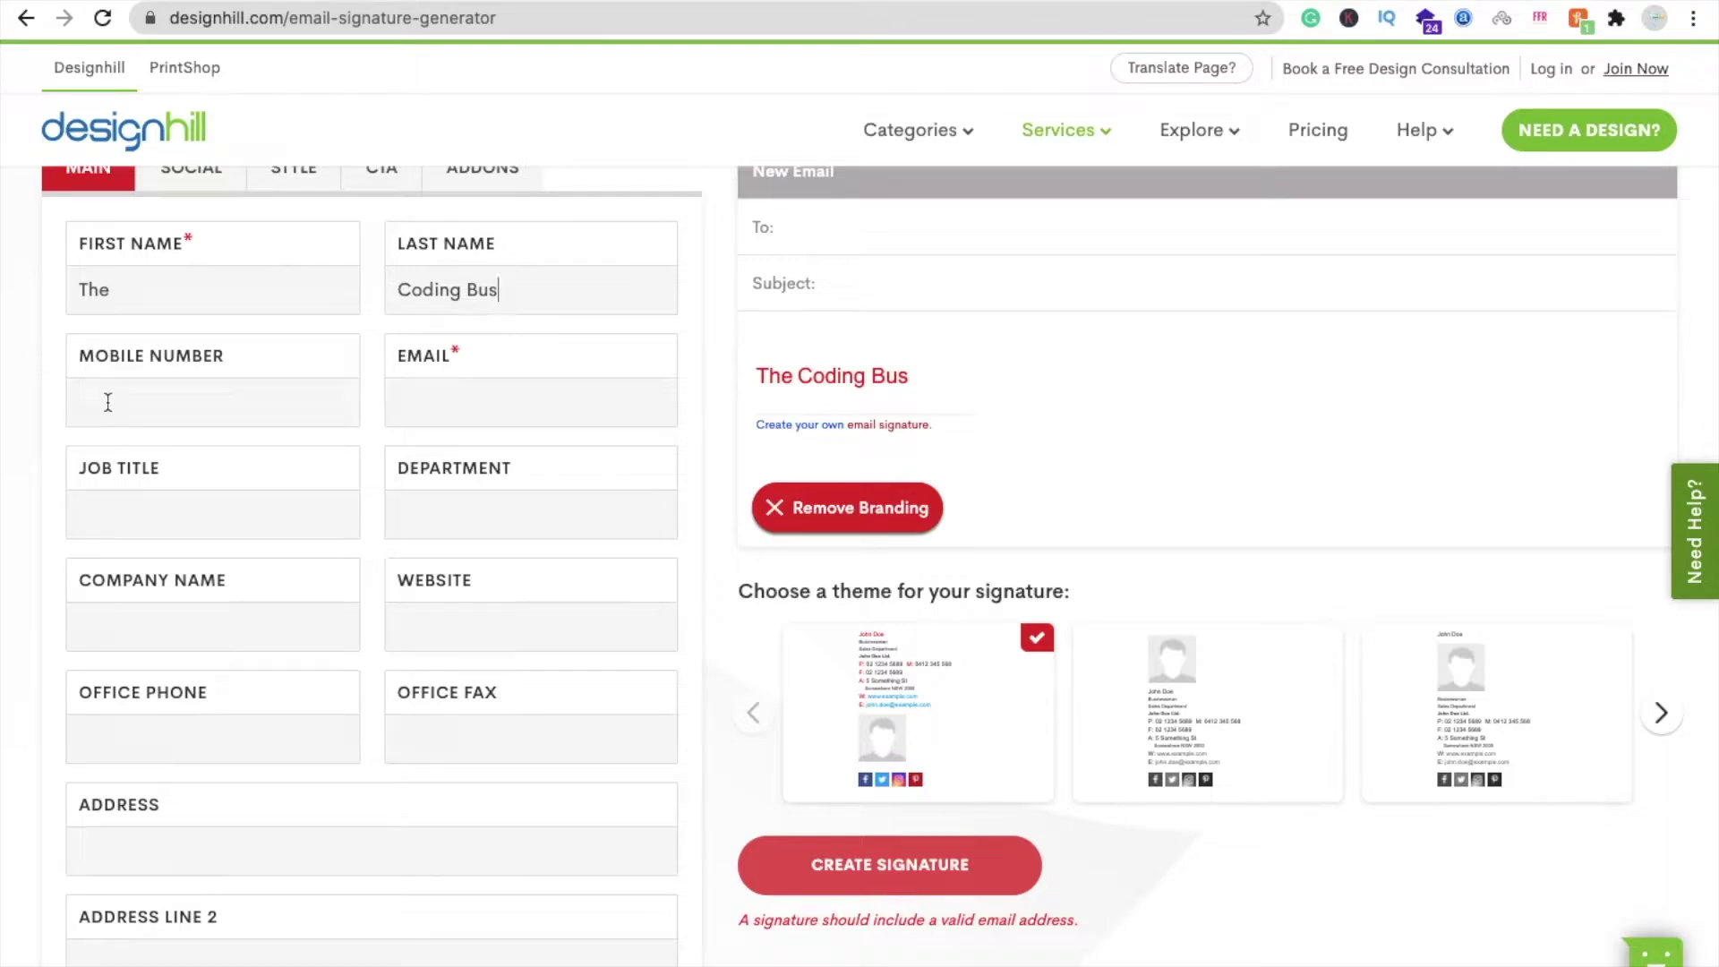
- Fill in the signature's mobile number and email address
{"action": "left_click", "coordinate": [107, 402]}
{"action": "type", "text": "987654321"}
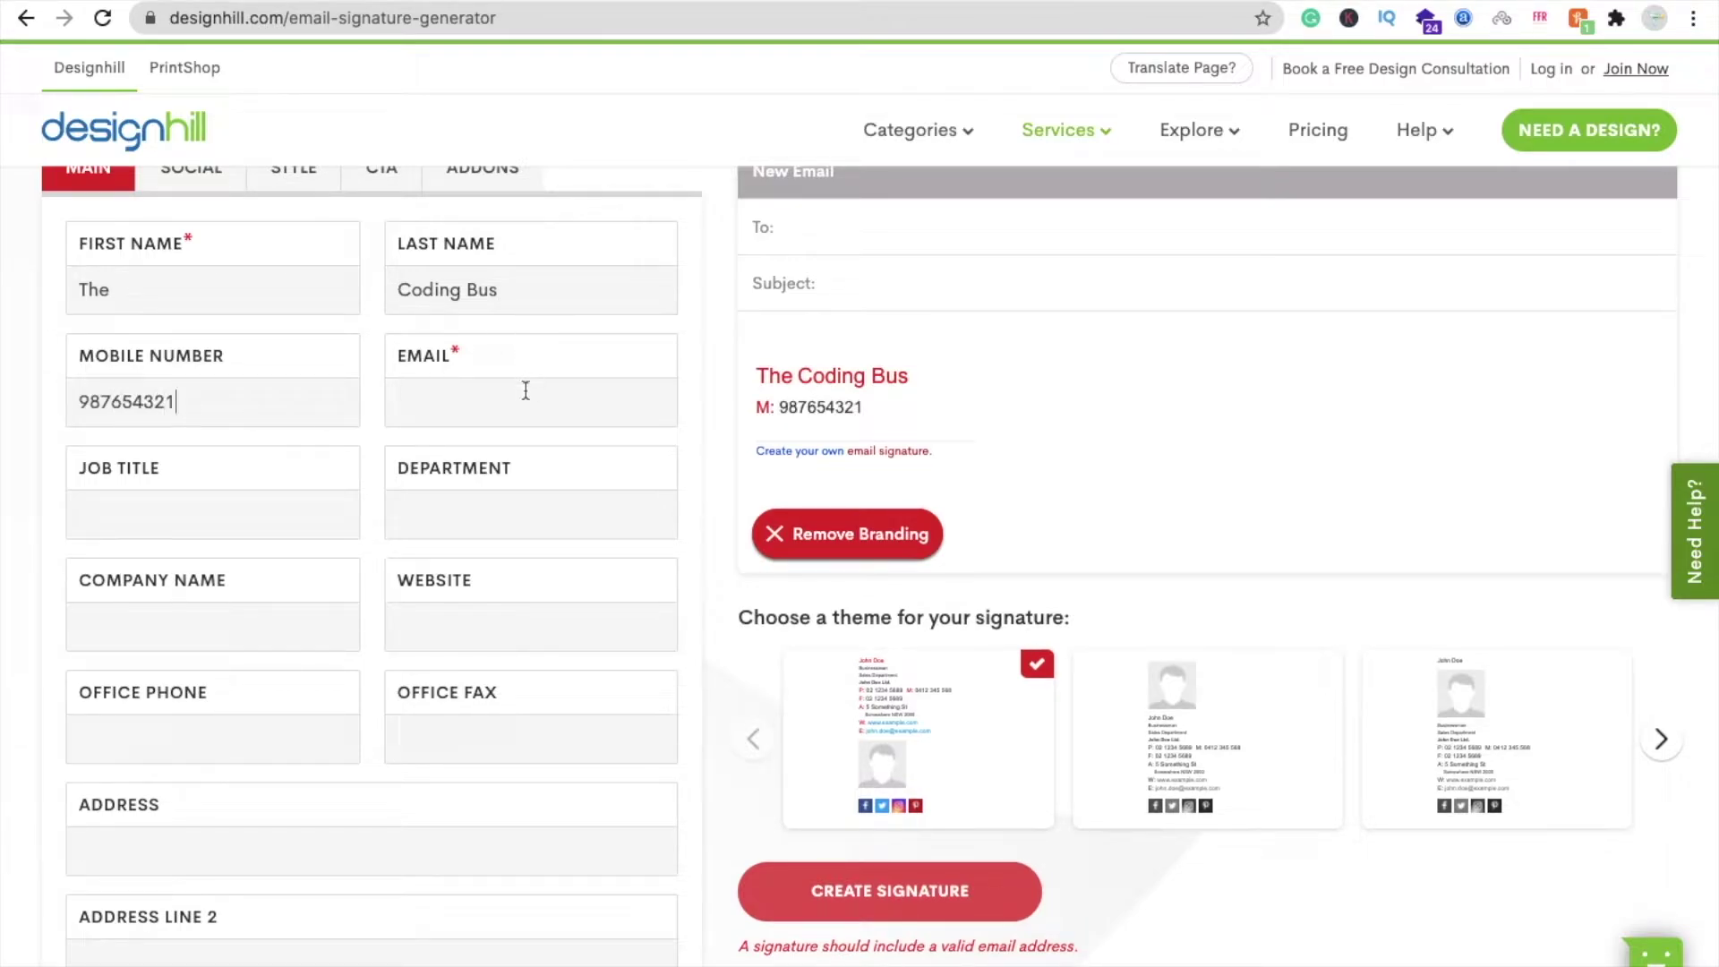
{"action": "left_click", "coordinate": [527, 394]}
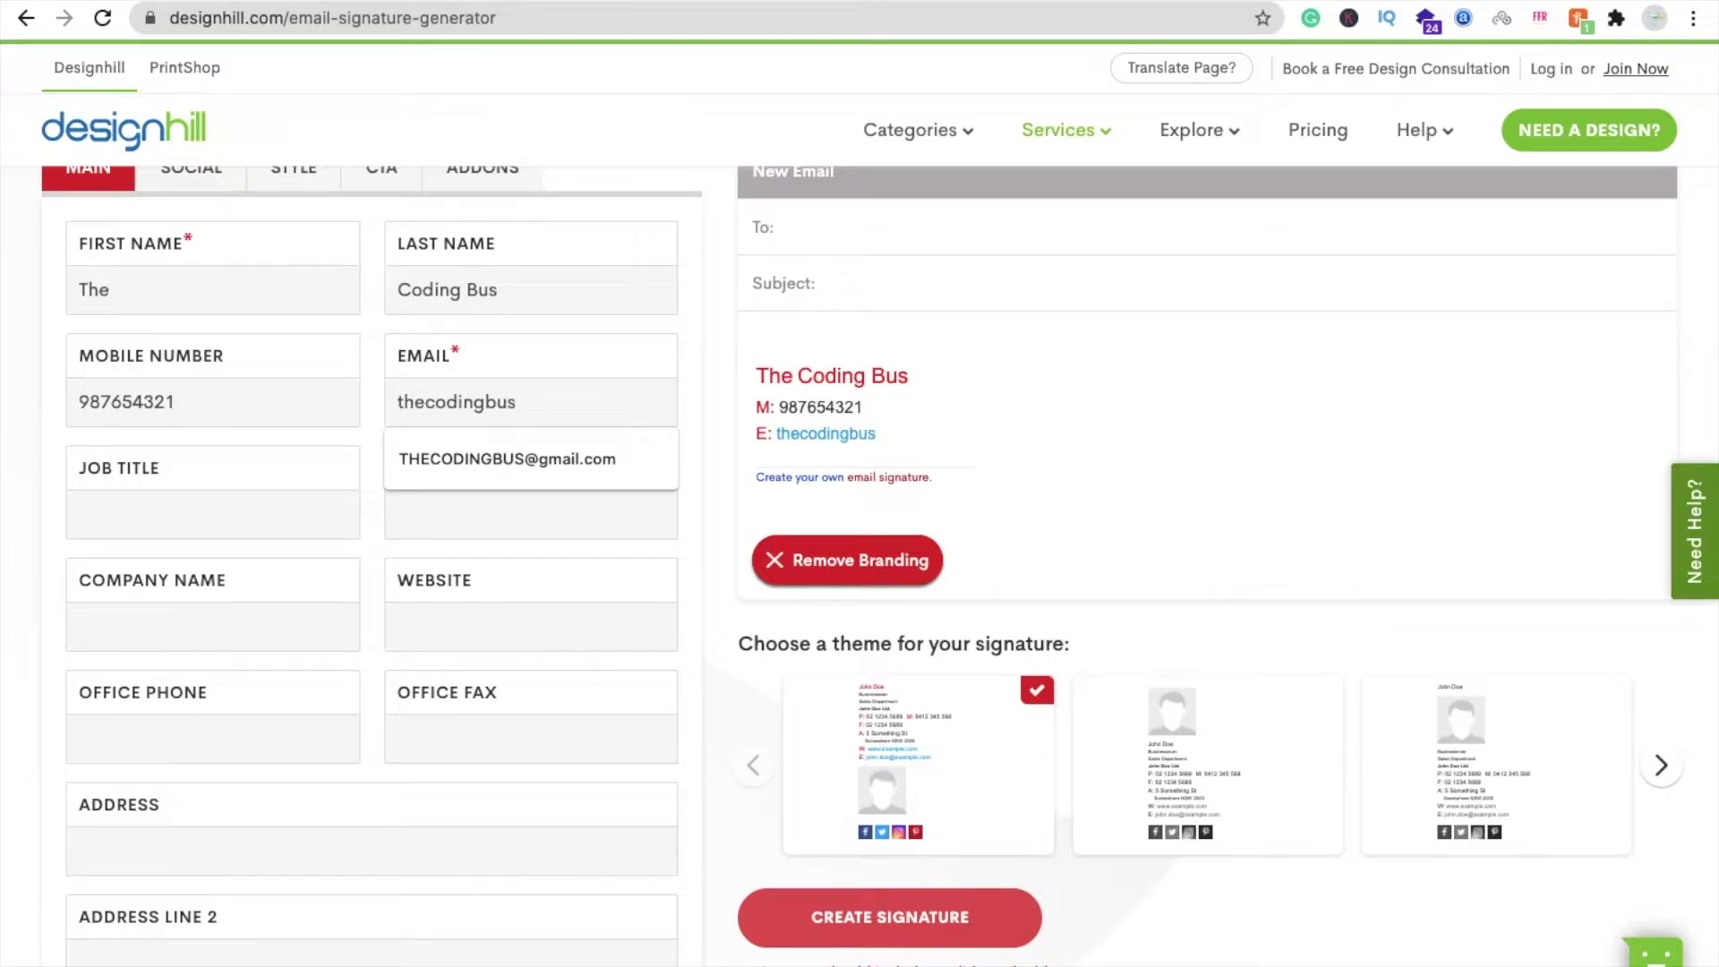
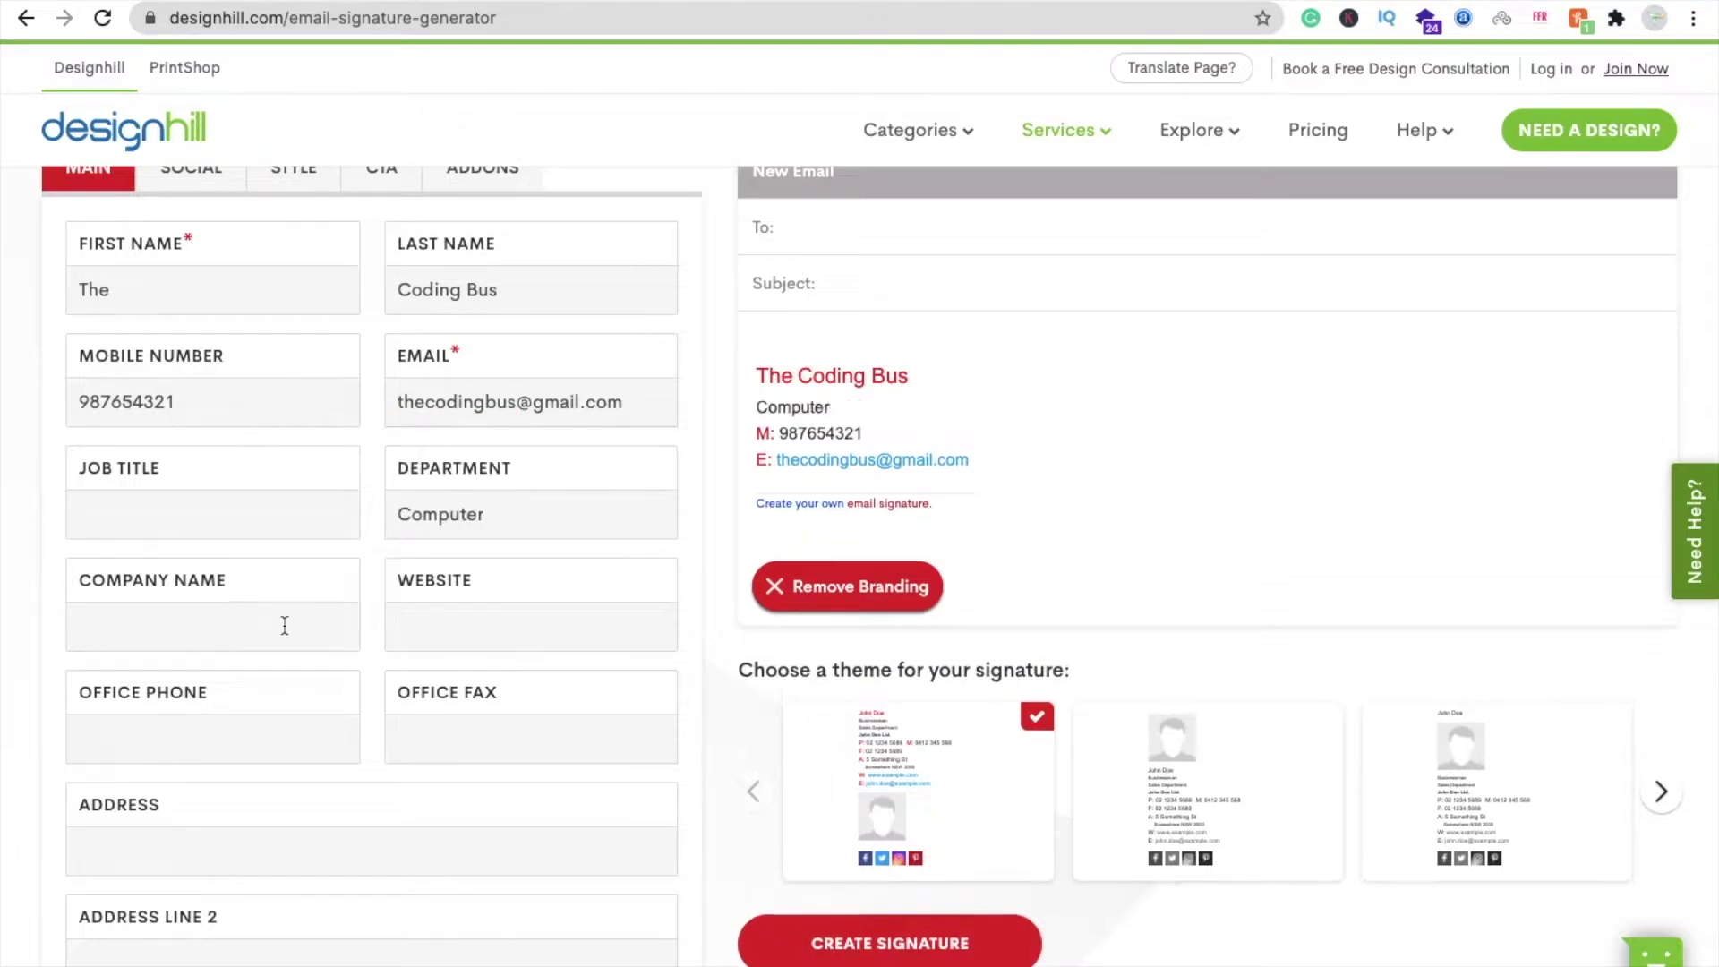
{"action": "left_click", "coordinate": [283, 621]}
{"action": "type", "text": "TCB"}
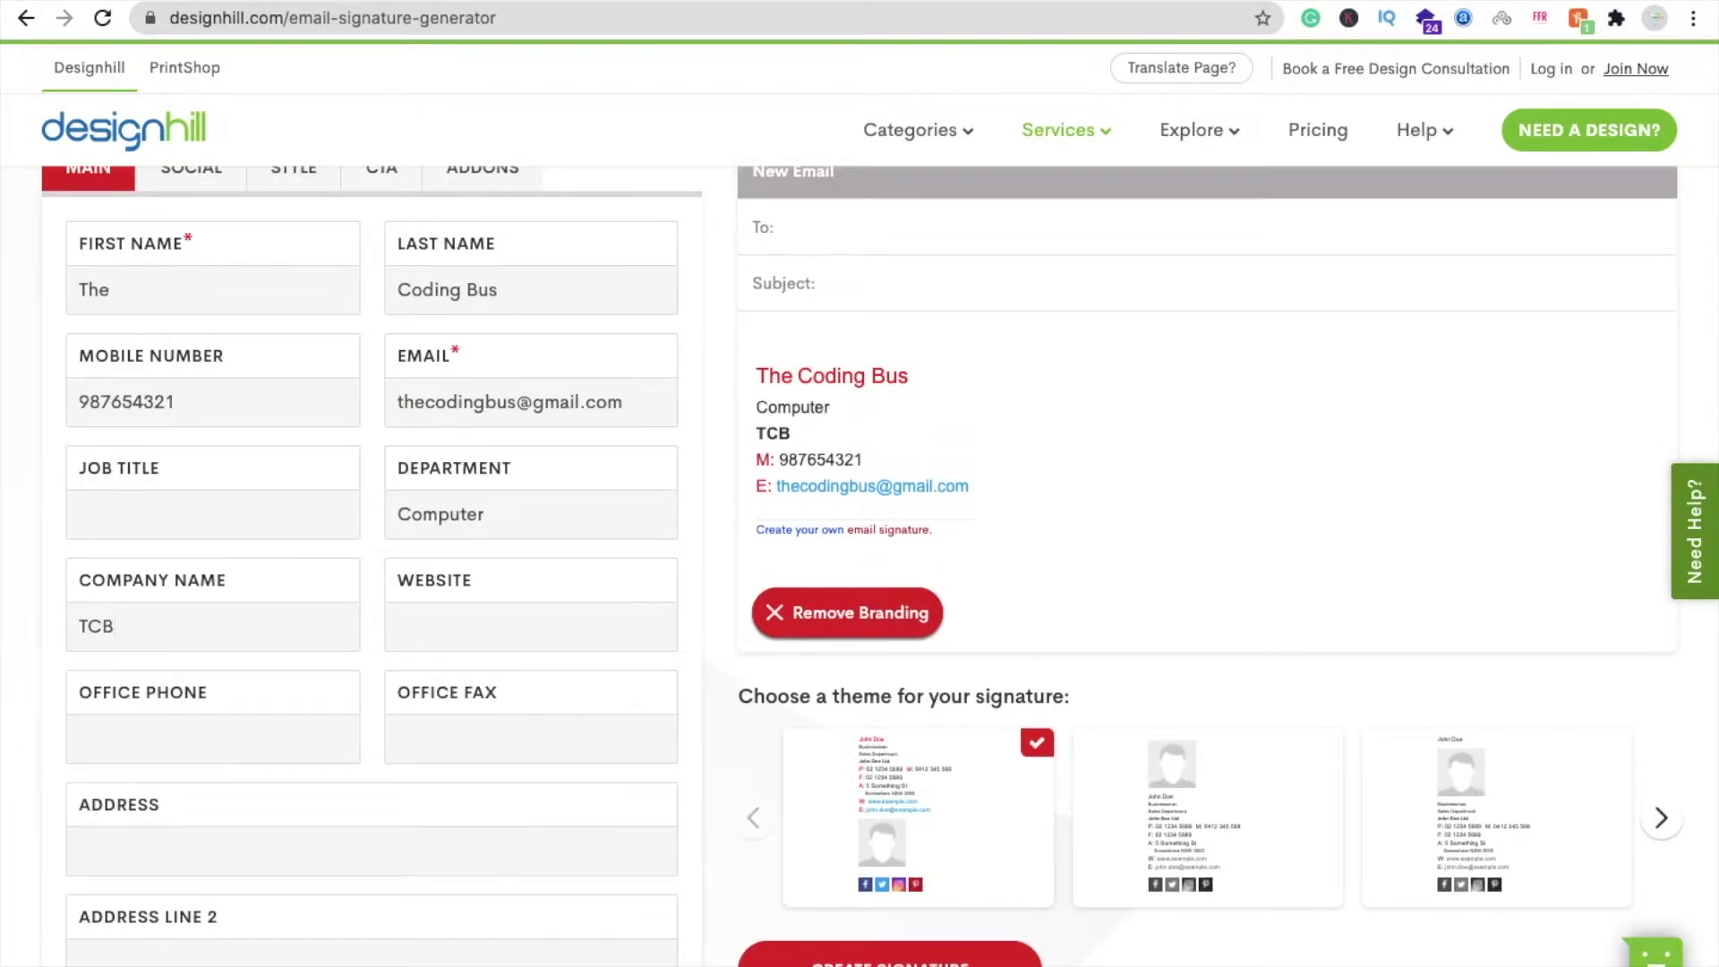
{"action": "left_click", "coordinate": [540, 639]}
{"action": "type", "text": "www.thecodingbus.nf"}
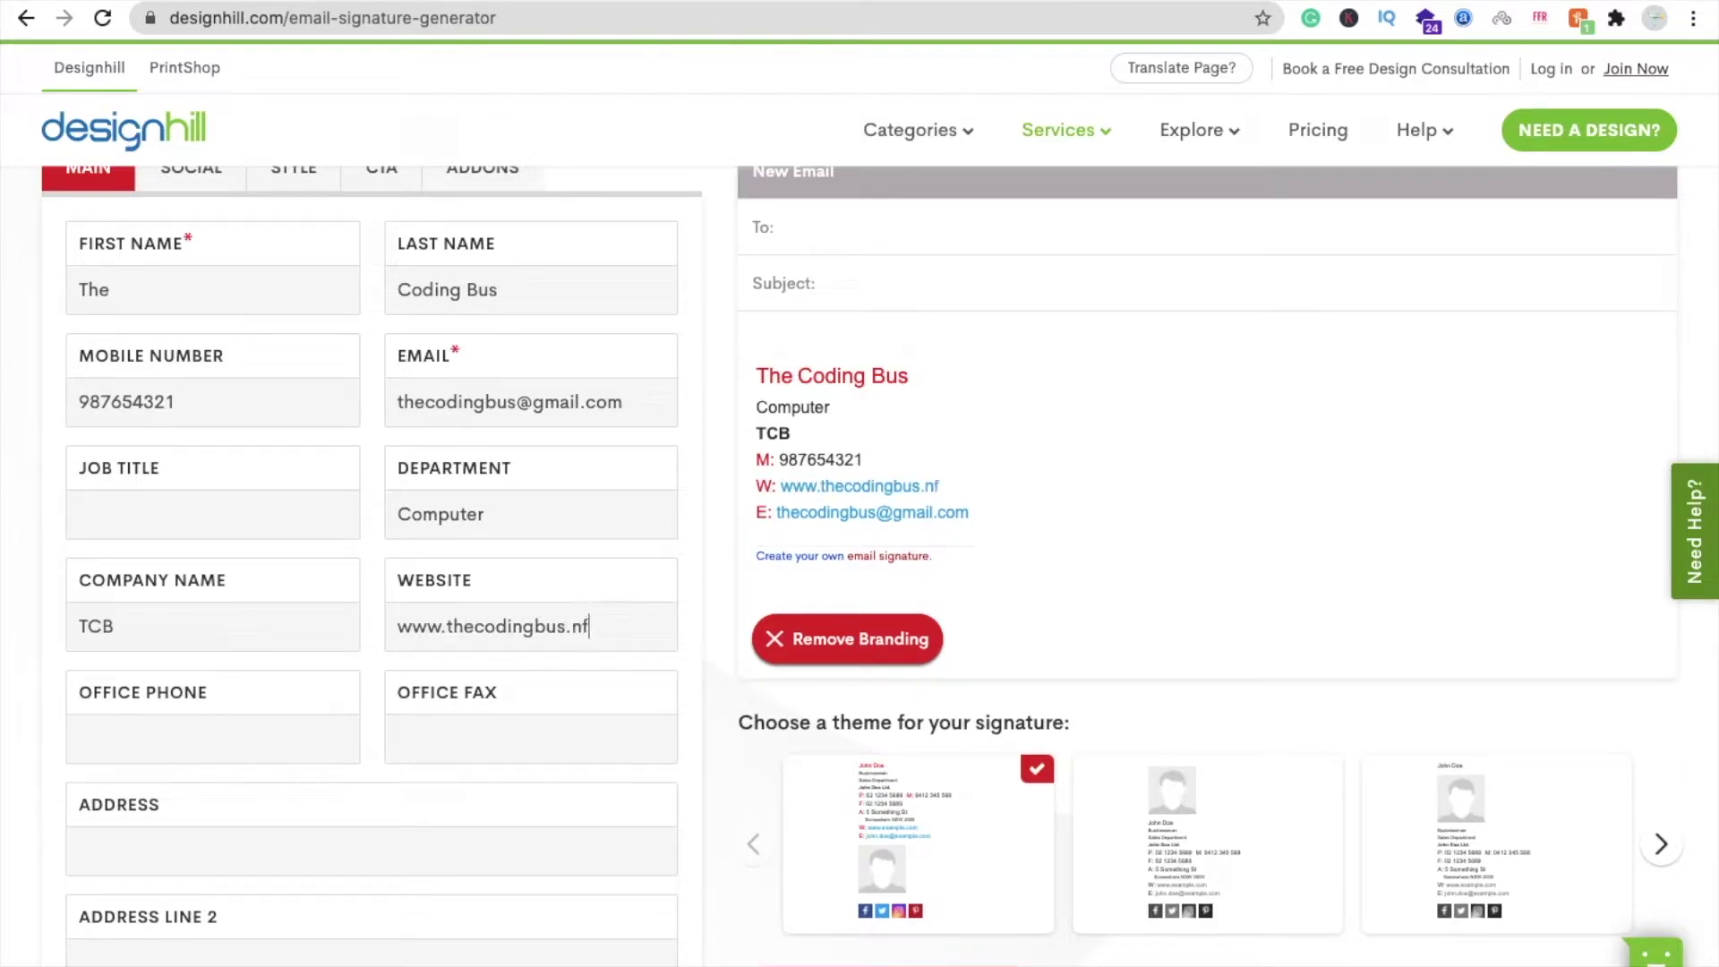
{"action": "key", "text": "BackSpace"}
{"action": "type", "text": "info"}
- Enter New Delhi as the signature's address
{"action": "scroll", "coordinate": [39, 685], "scroll_direction": "down", "scroll_amount": 3}
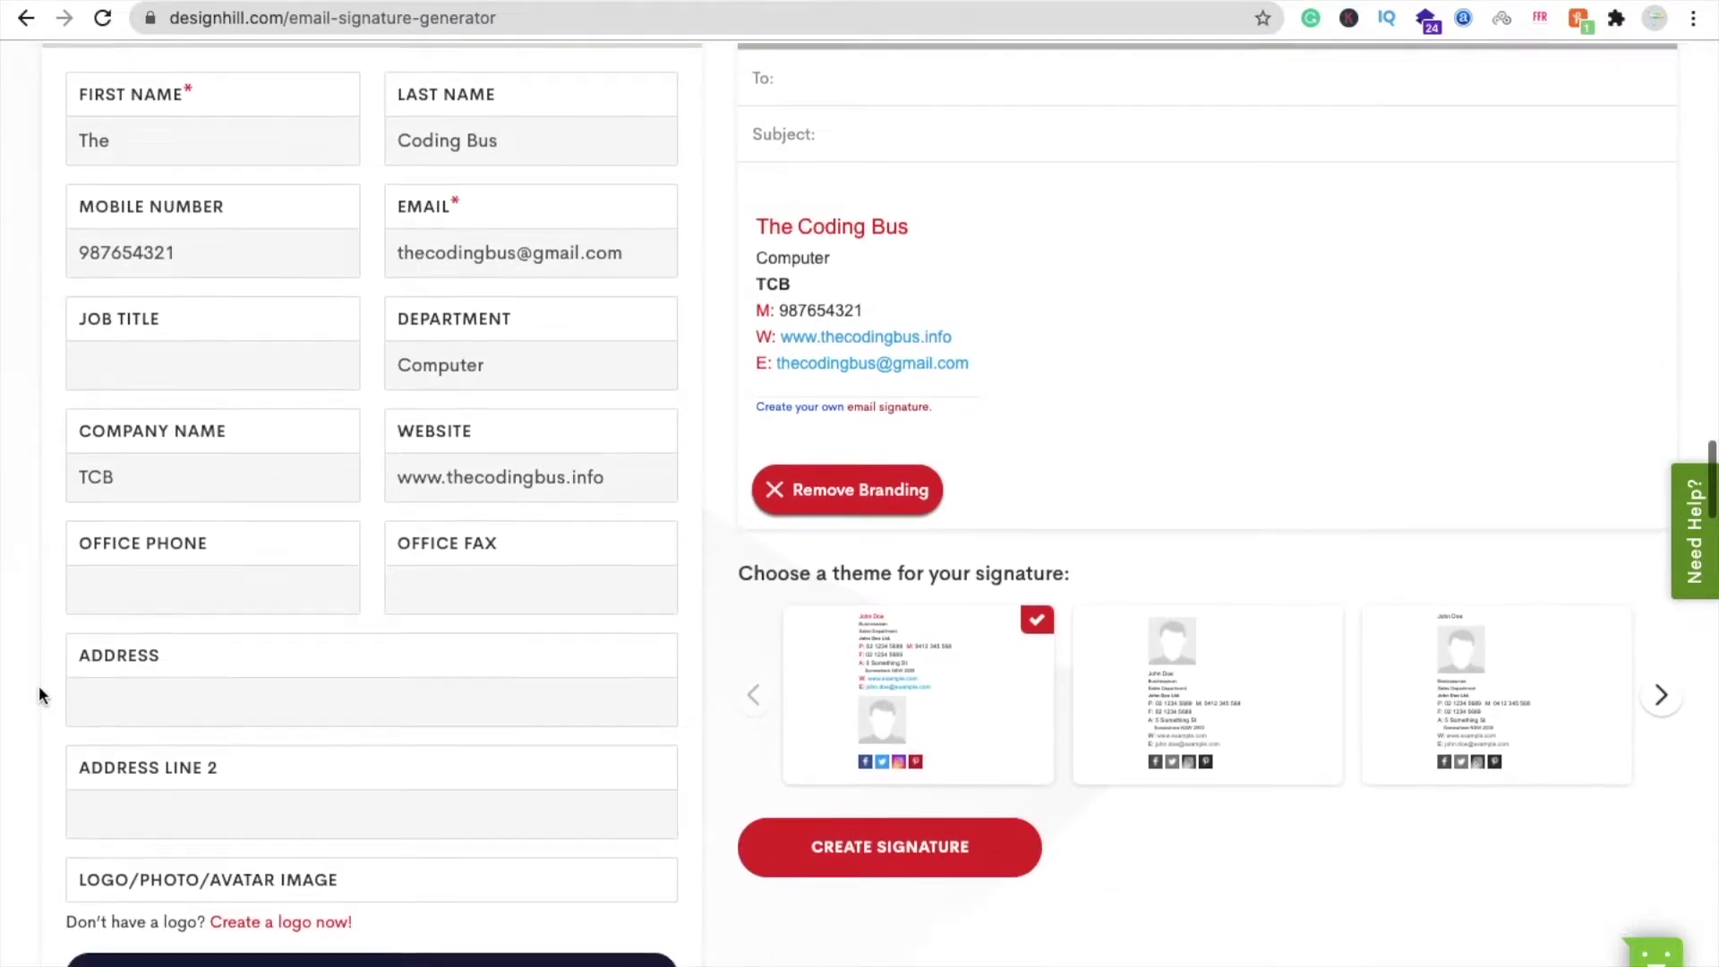
{"action": "left_click", "coordinate": [165, 715]}
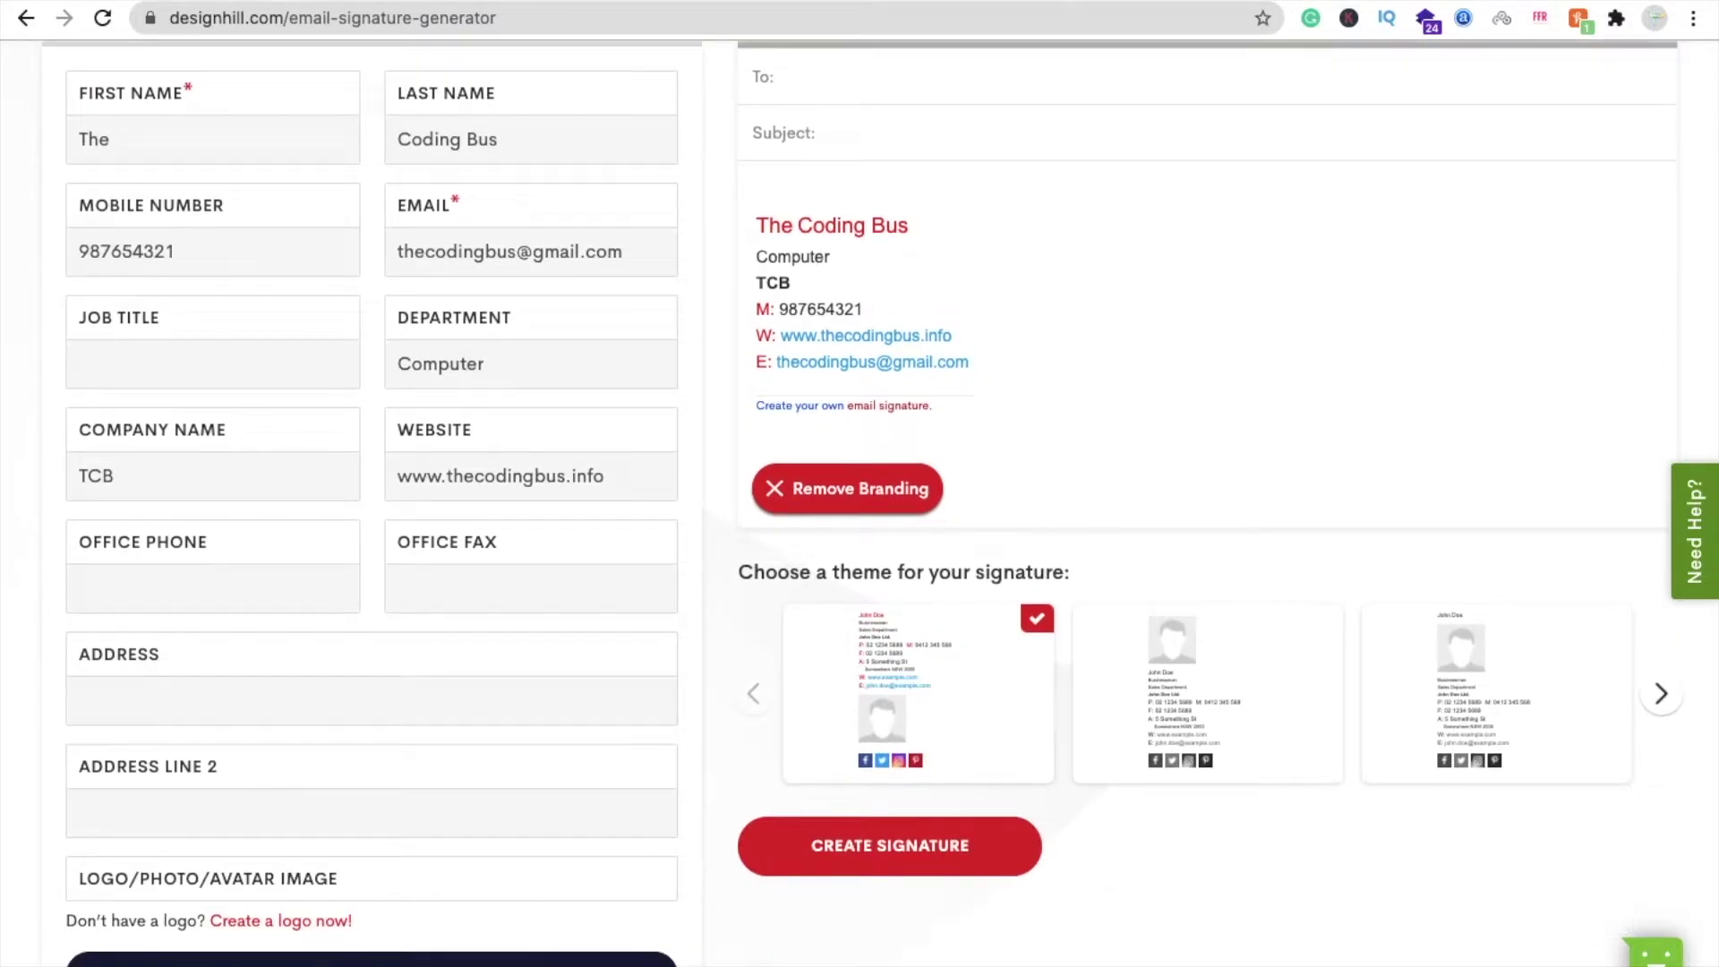
{"action": "type", "text": "D"}
{"action": "key", "text": "BackSpace"}
{"action": "type", "text": "De"}
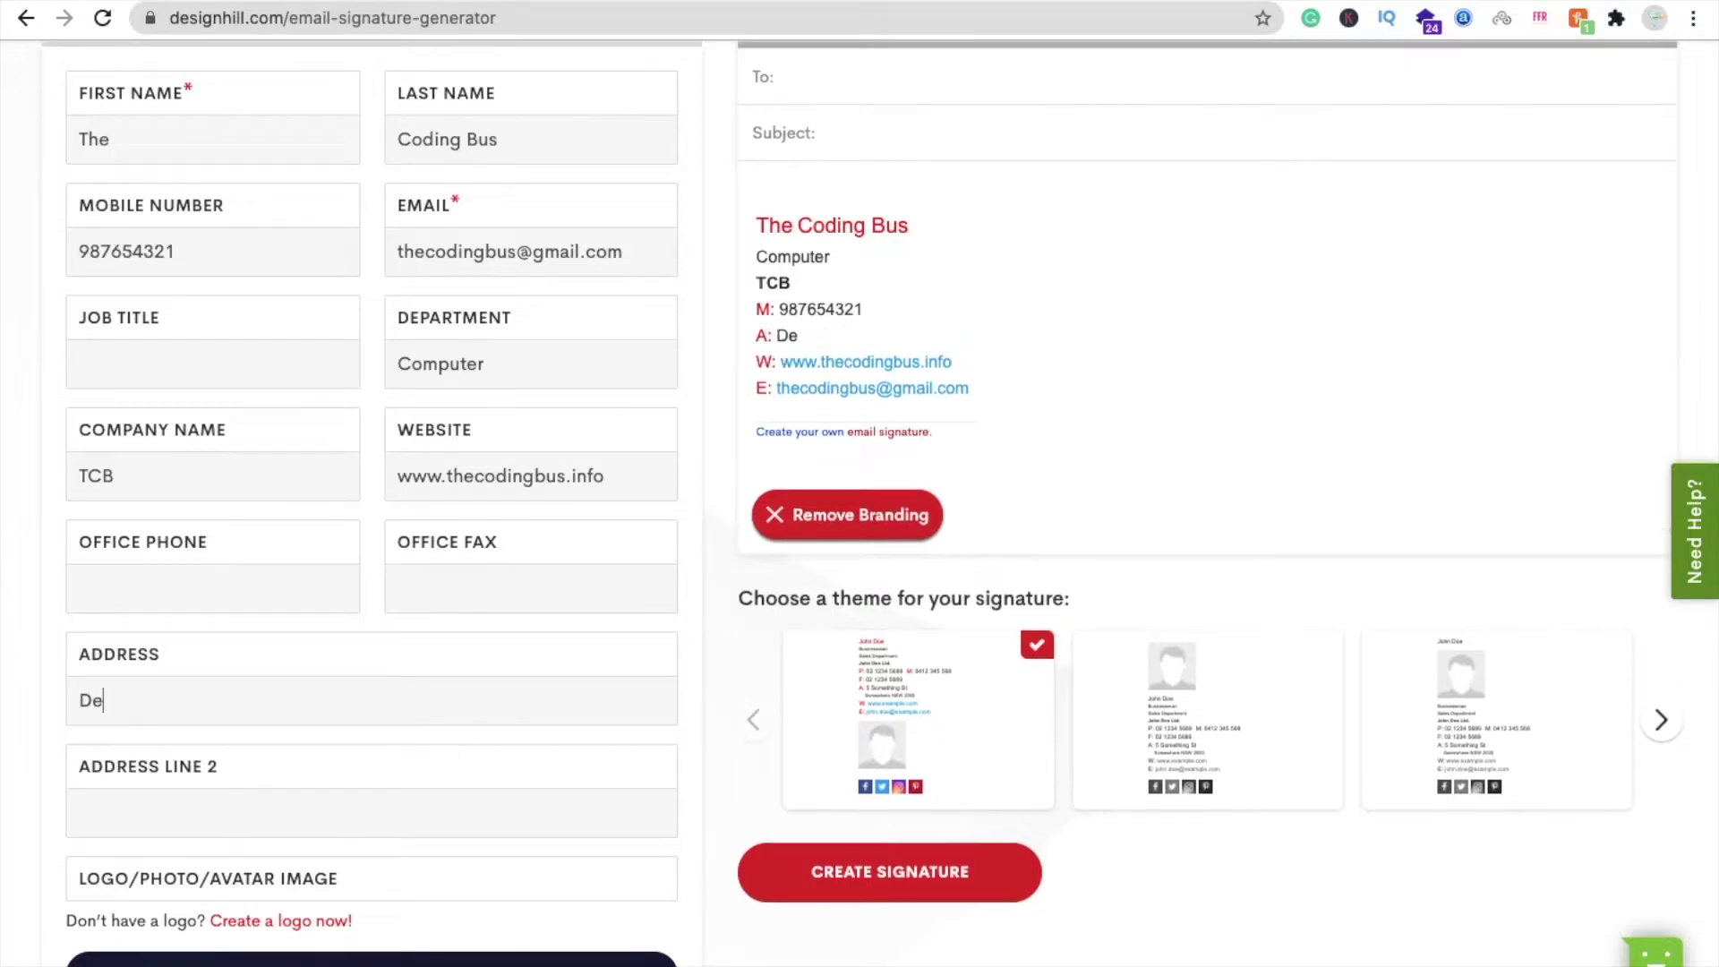
{"action": "type", "text": "lhi"}
{"action": "type", "text": "New"}
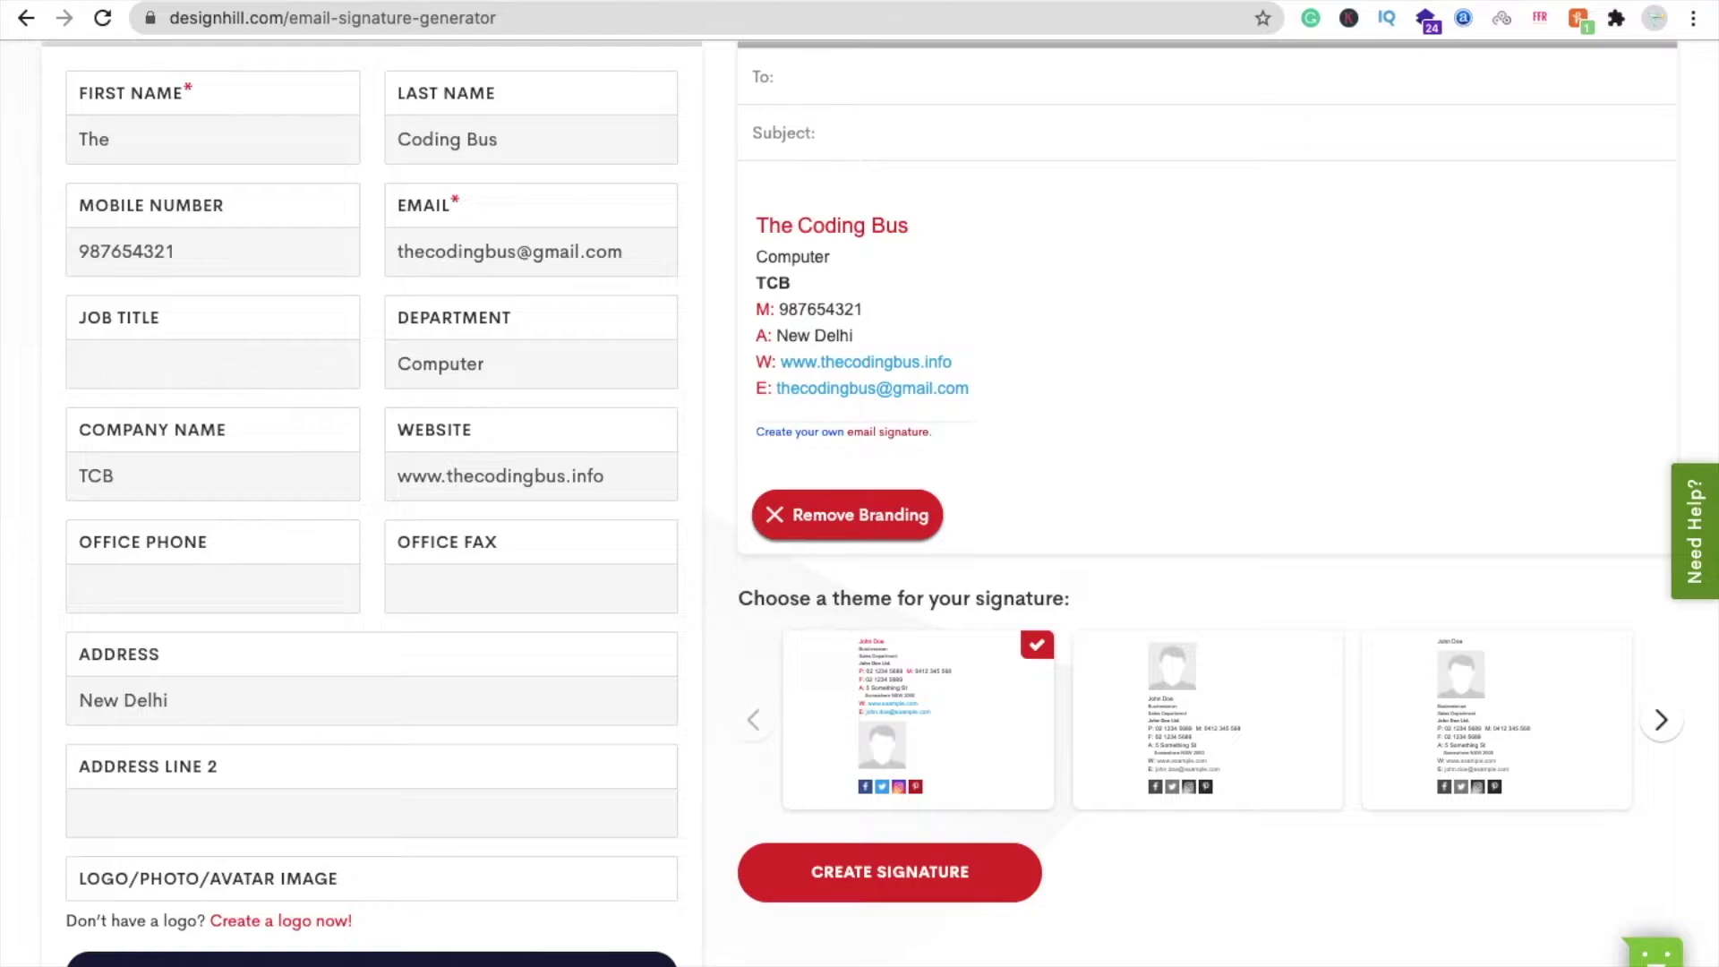
{"action": "scroll", "coordinate": [24, 677], "scroll_direction": "up", "scroll_amount": 3}
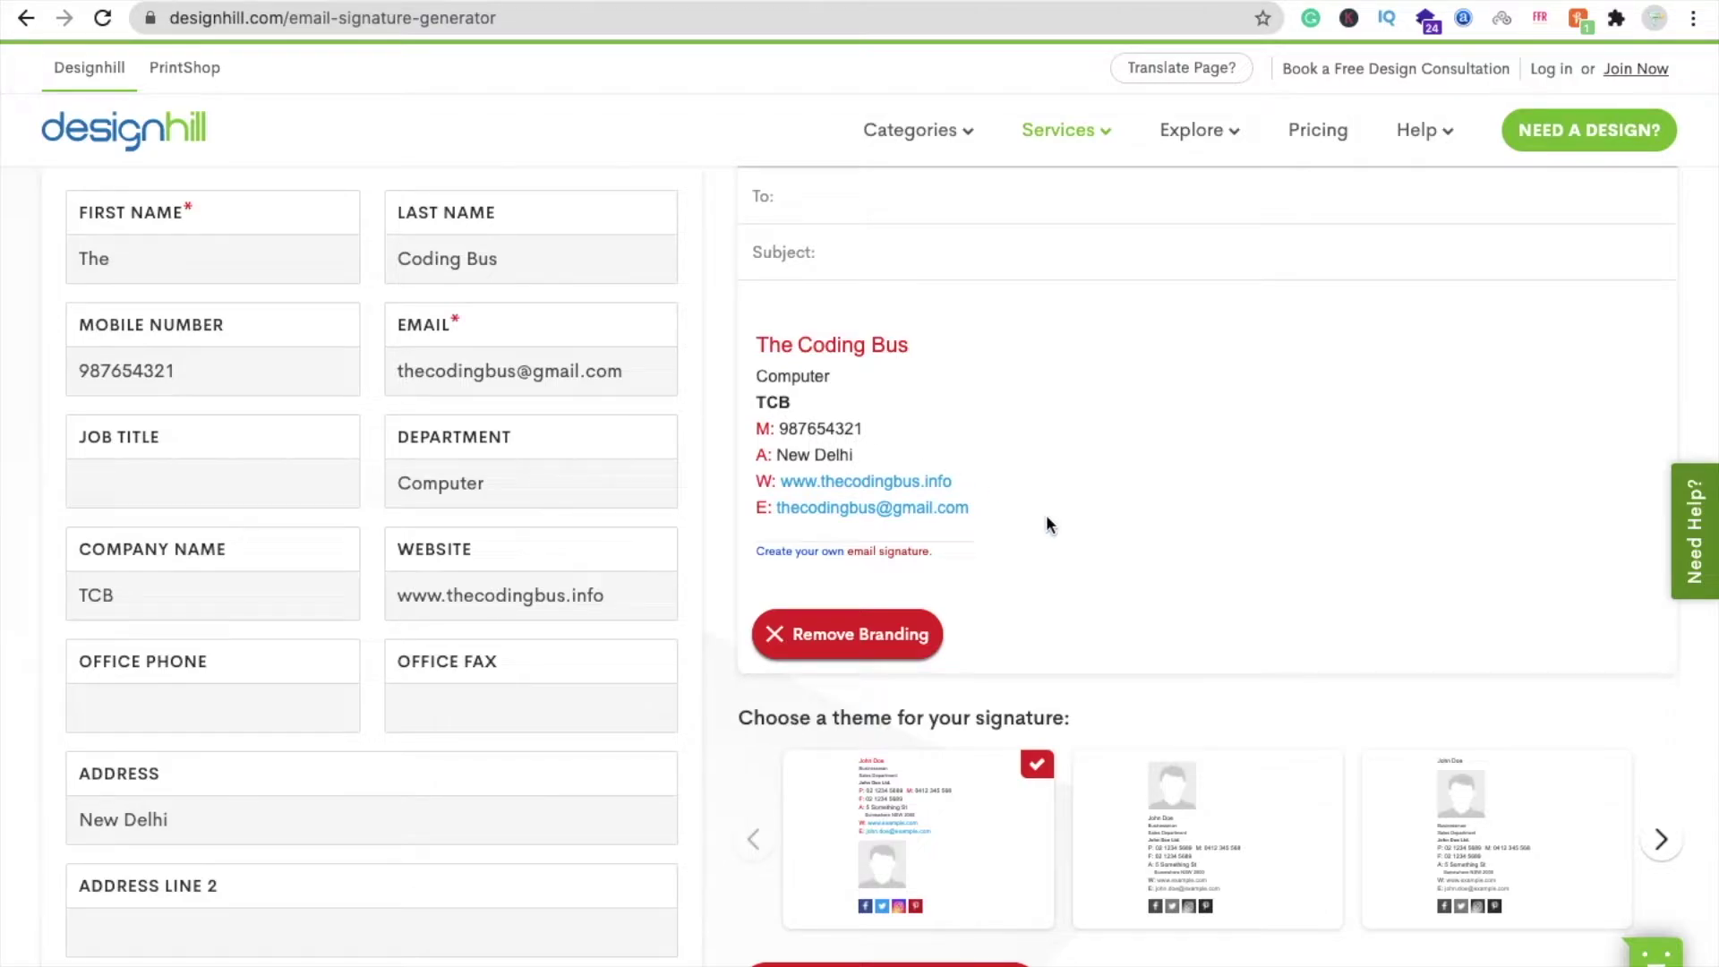
{"action": "scroll", "coordinate": [1048, 519], "scroll_direction": "up", "scroll_amount": 1}
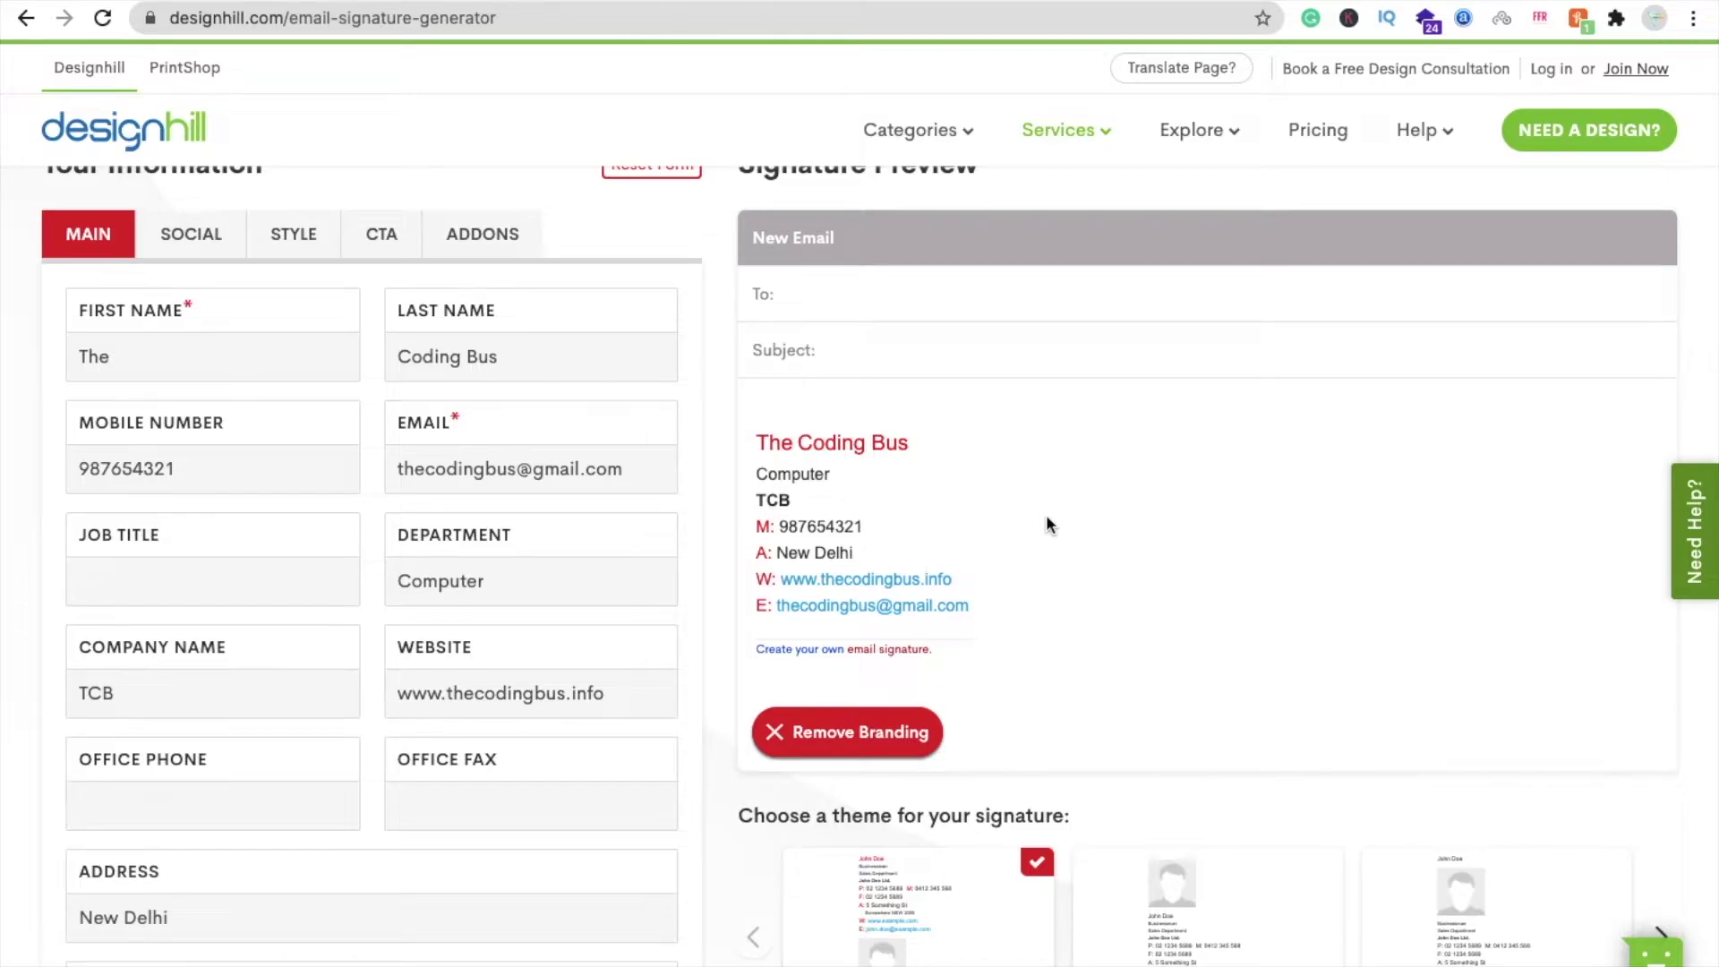
- Paste The Coding Bus Facebook and Twitter links in the Social settings
{"action": "left_click", "coordinate": [199, 233]}
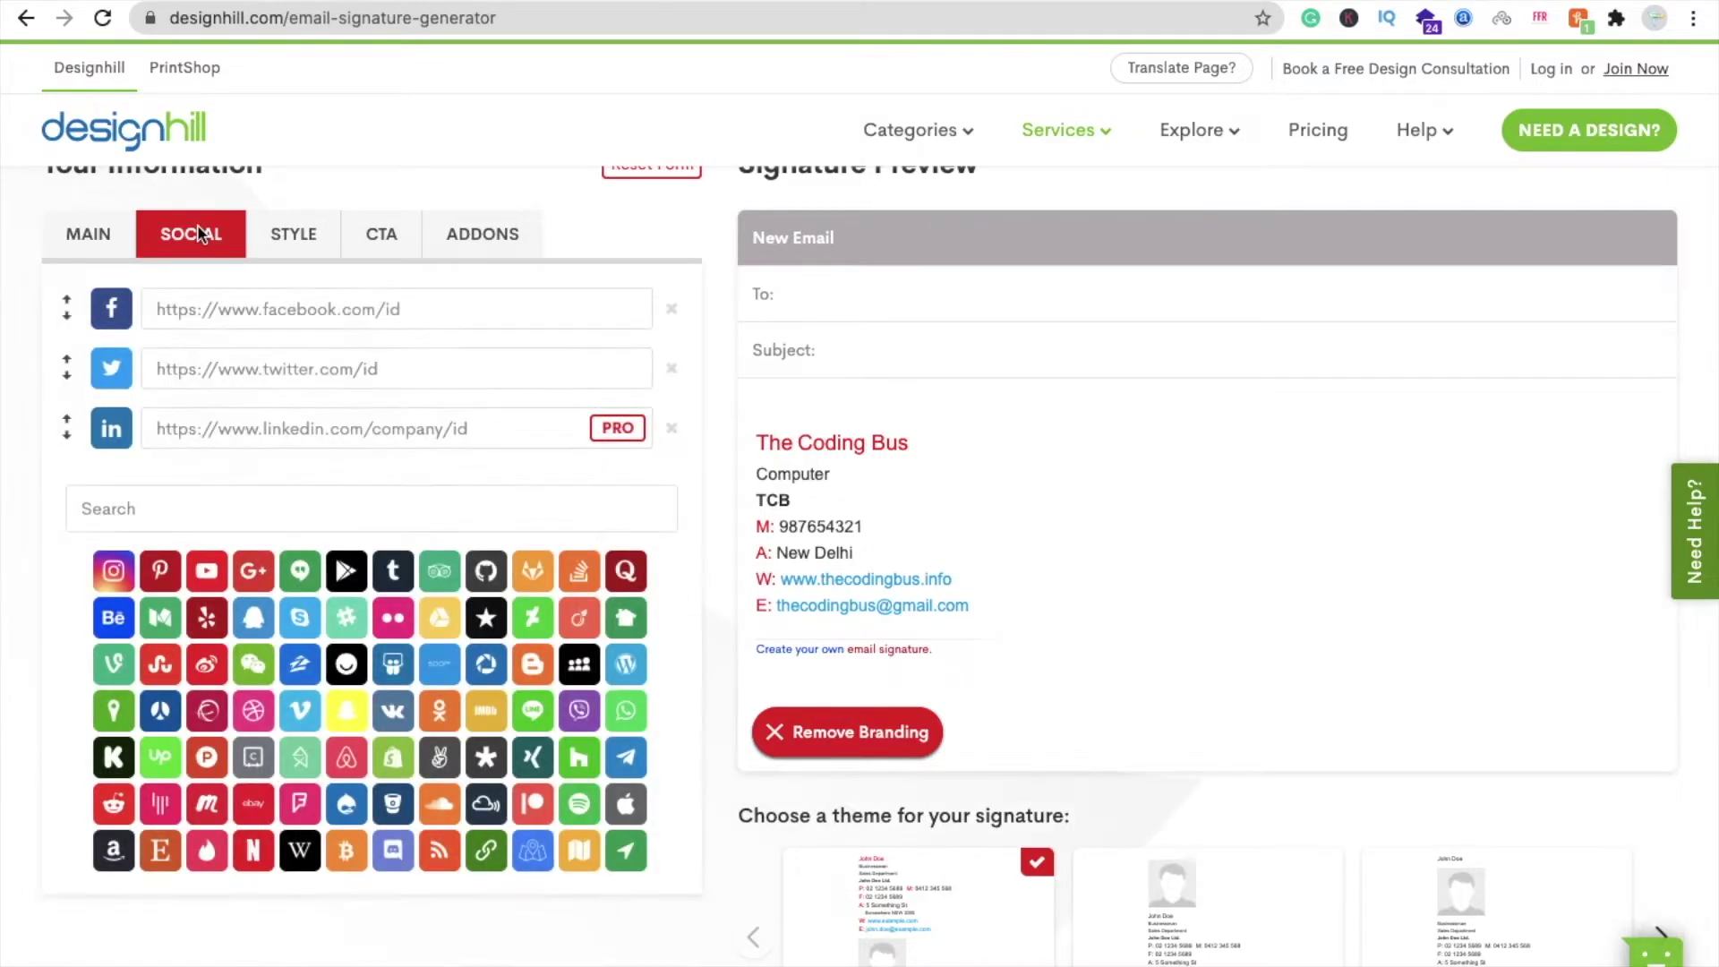
{"action": "left_click", "coordinate": [219, 307]}
{"action": "type", "text": "https://facebook.com/thecodingbus"}
{"action": "left_click", "coordinate": [358, 367]}
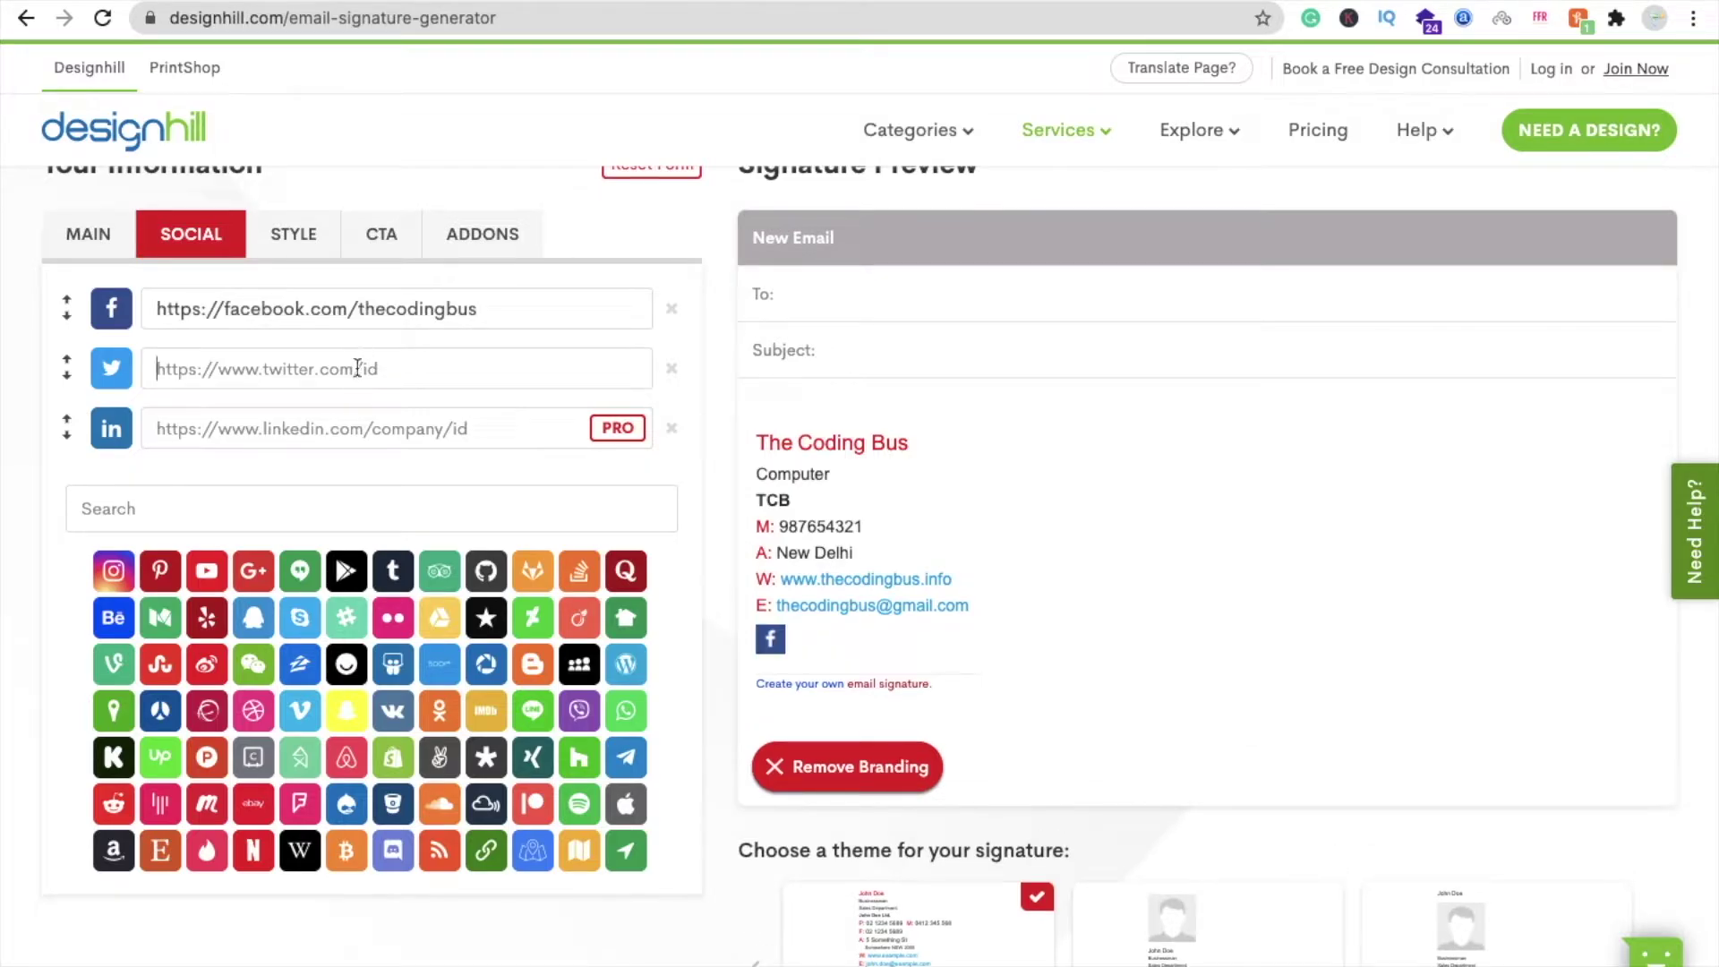
{"action": "type", "text": "https://twitter.com/thecodingbus"}
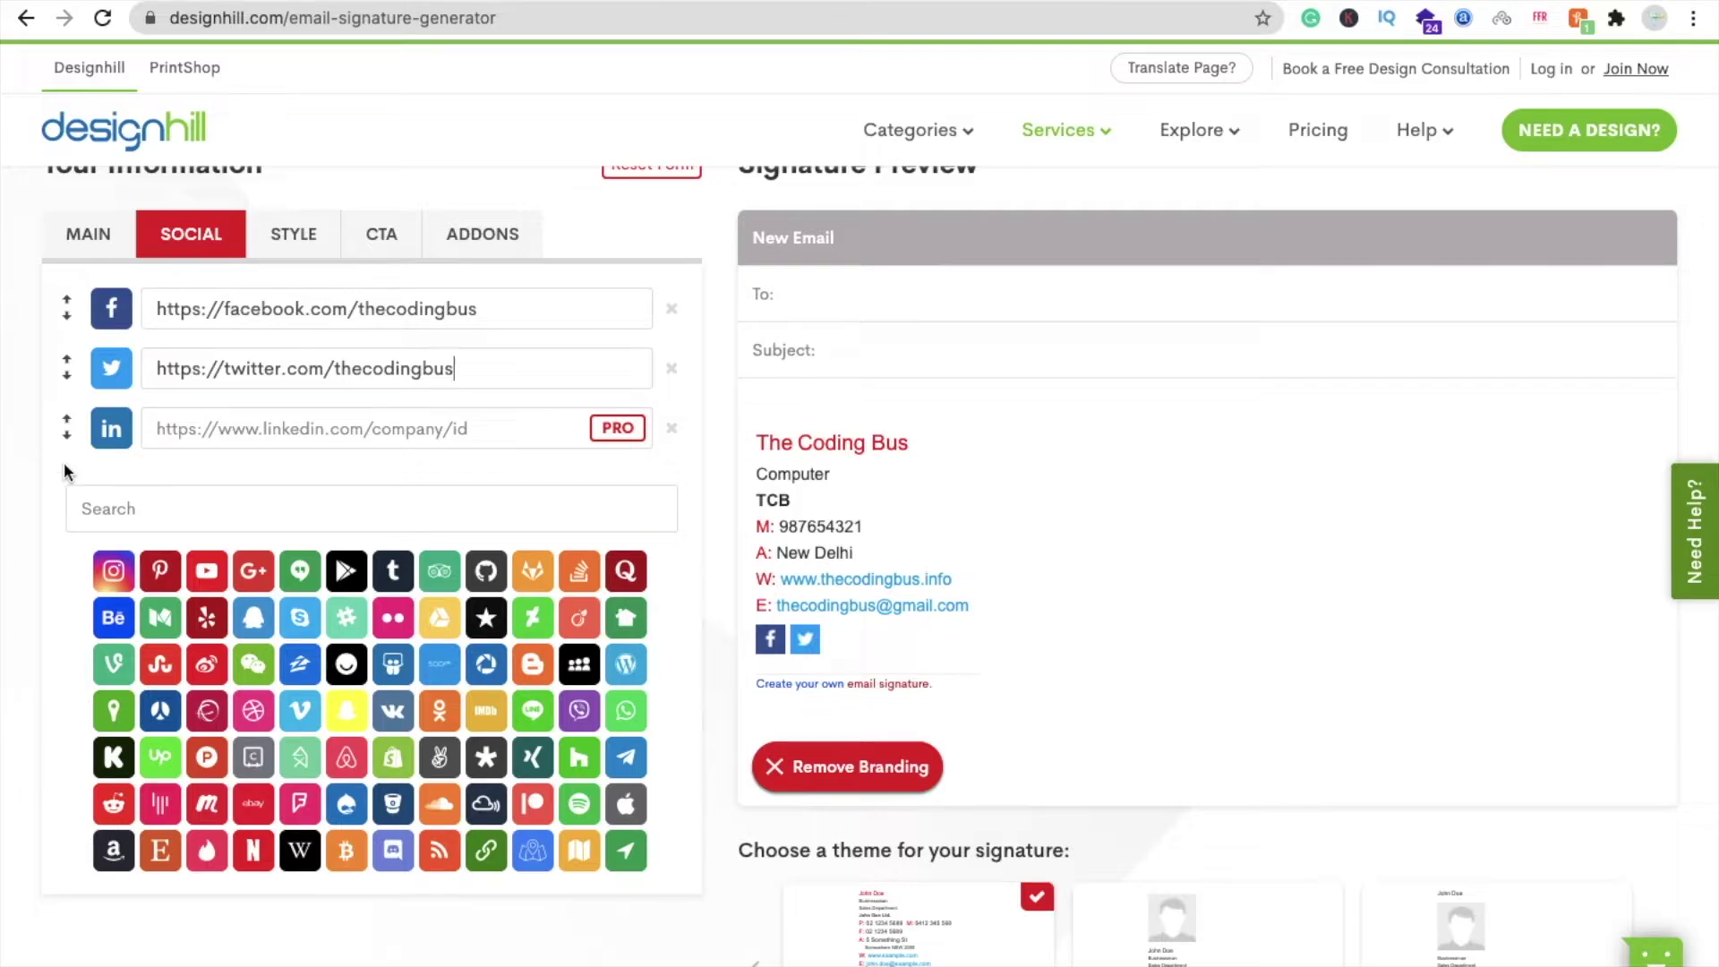
- Add a YouTube icon and paste the channel link
{"action": "scroll", "coordinate": [64, 470], "scroll_direction": "up", "scroll_amount": 1}
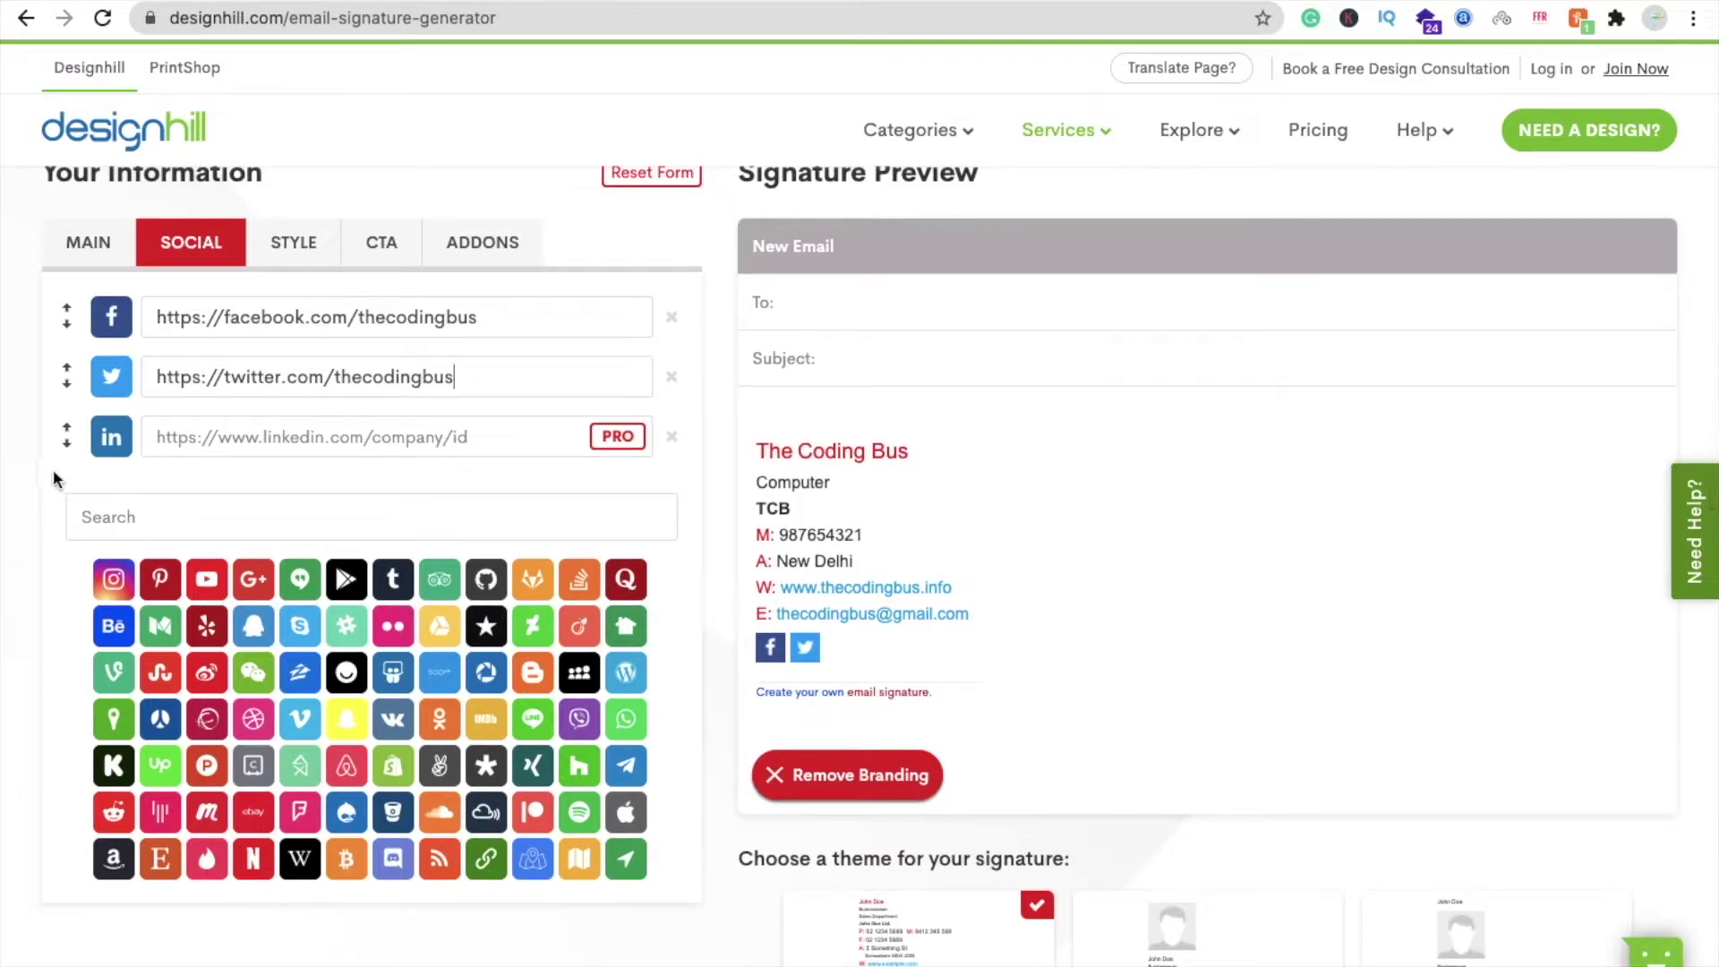
{"action": "left_click", "coordinate": [205, 580]}
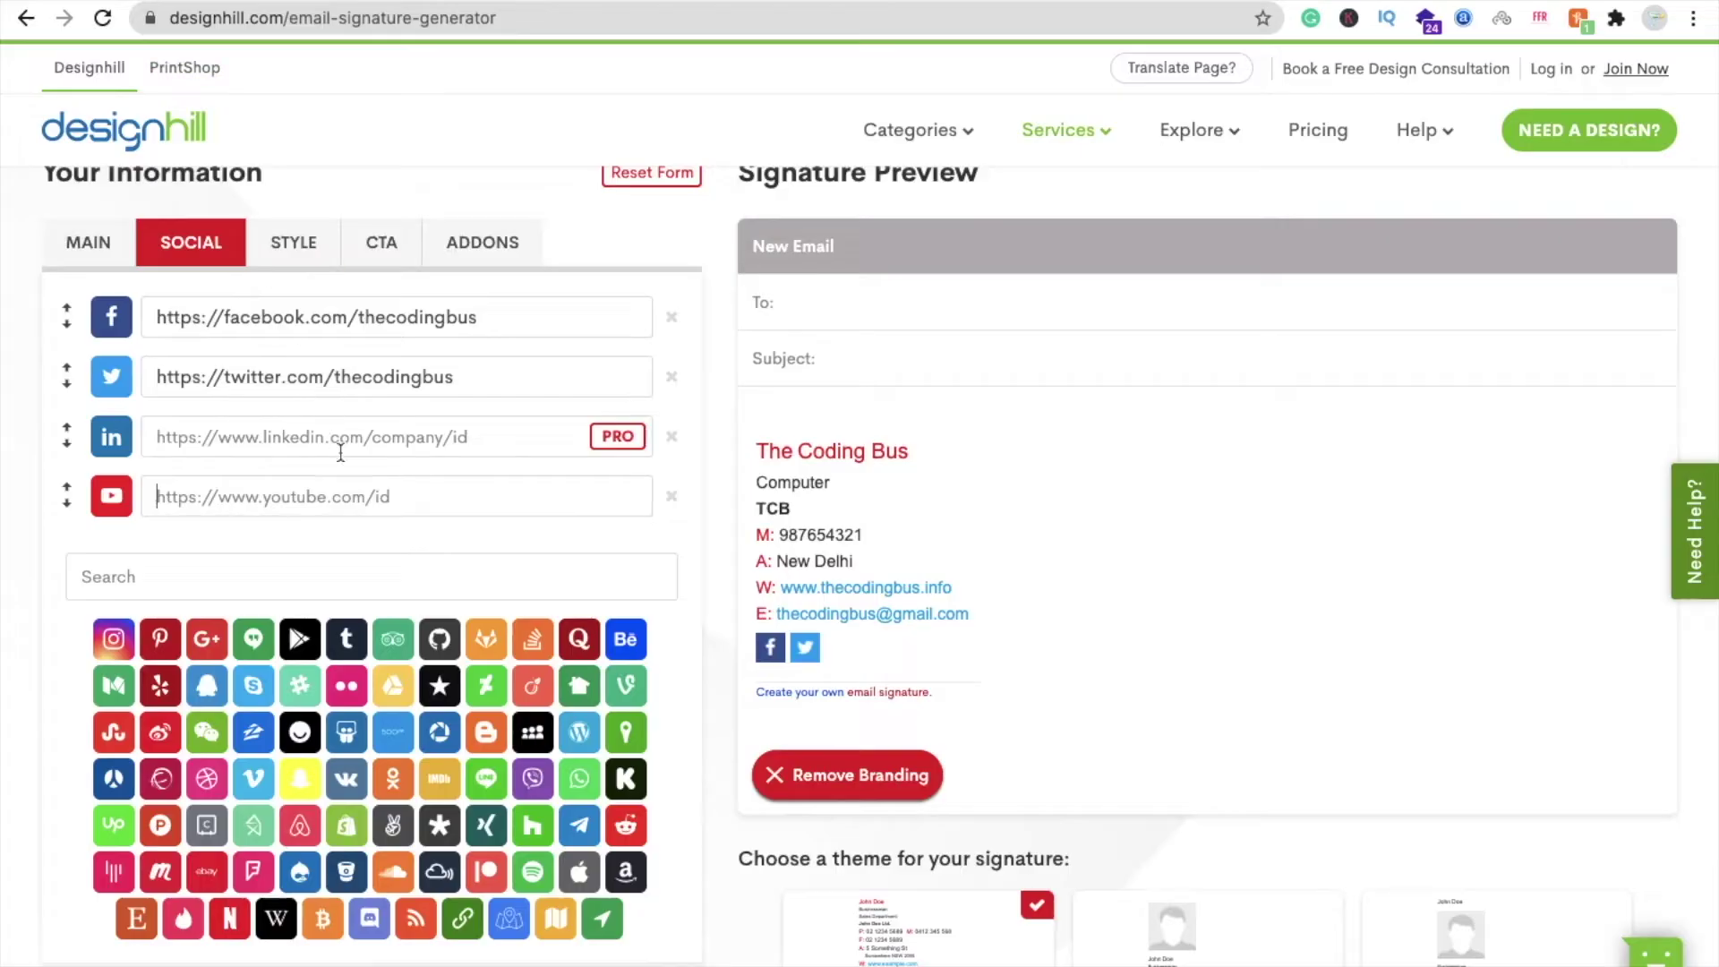
{"action": "type", "text": "https://www.youtube.com/computerstudy"}
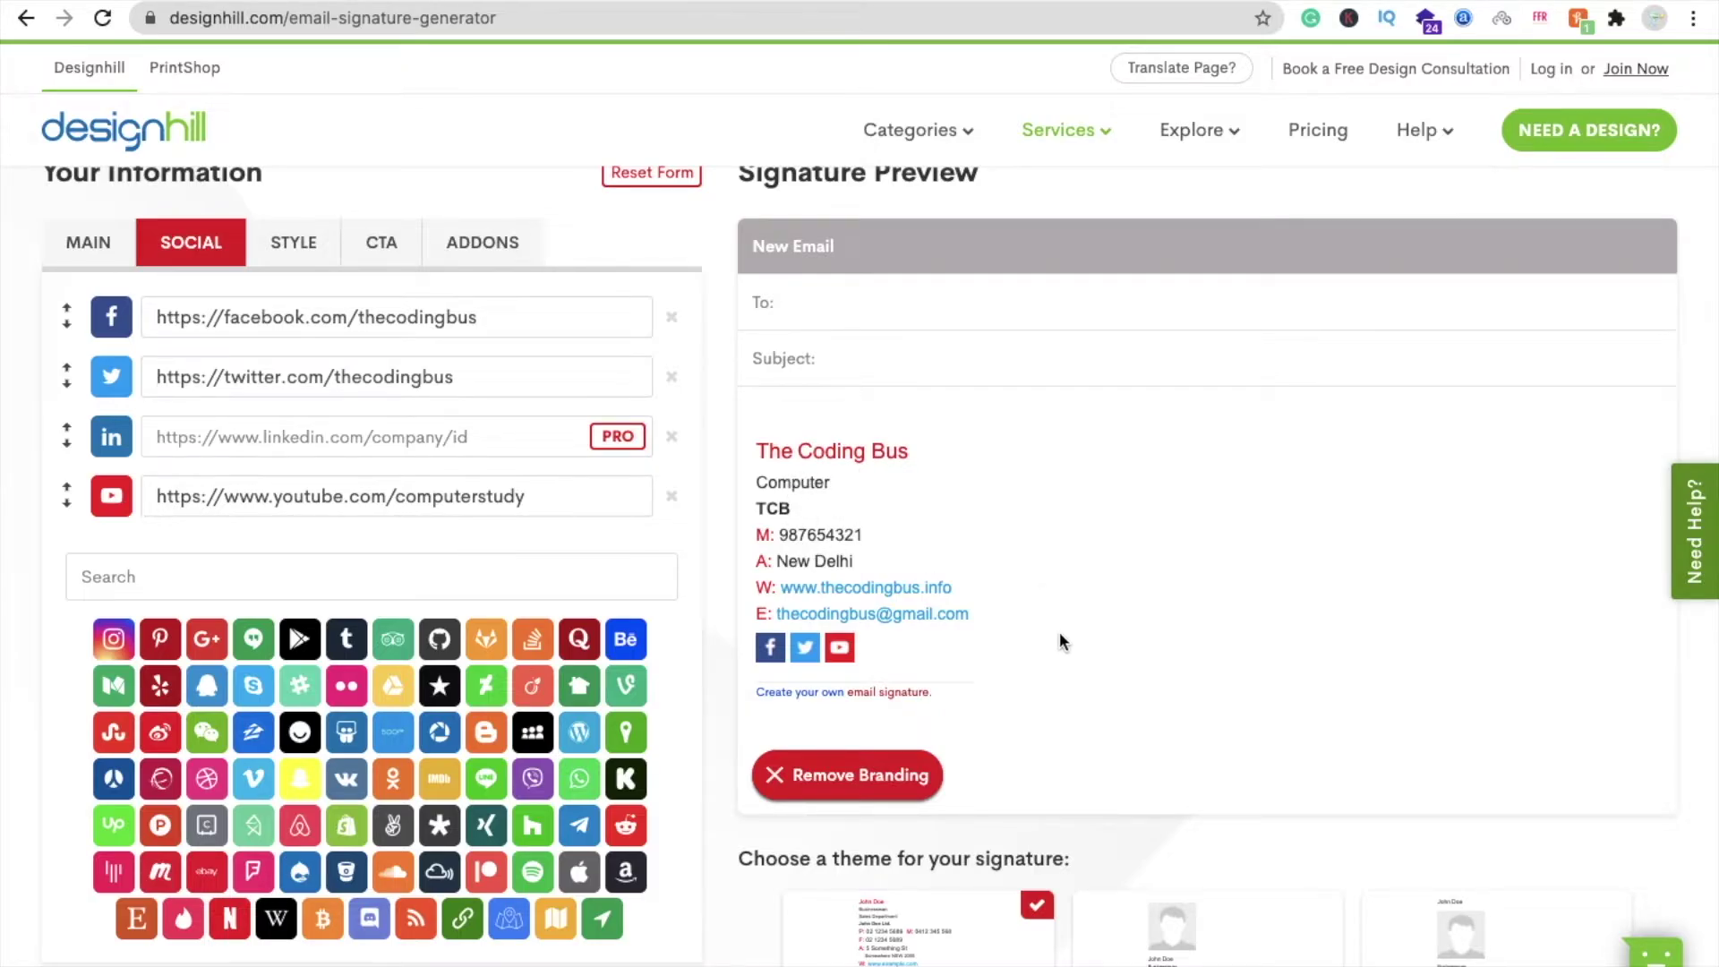
{"action": "scroll", "coordinate": [1060, 631], "scroll_direction": "down", "scroll_amount": 1}
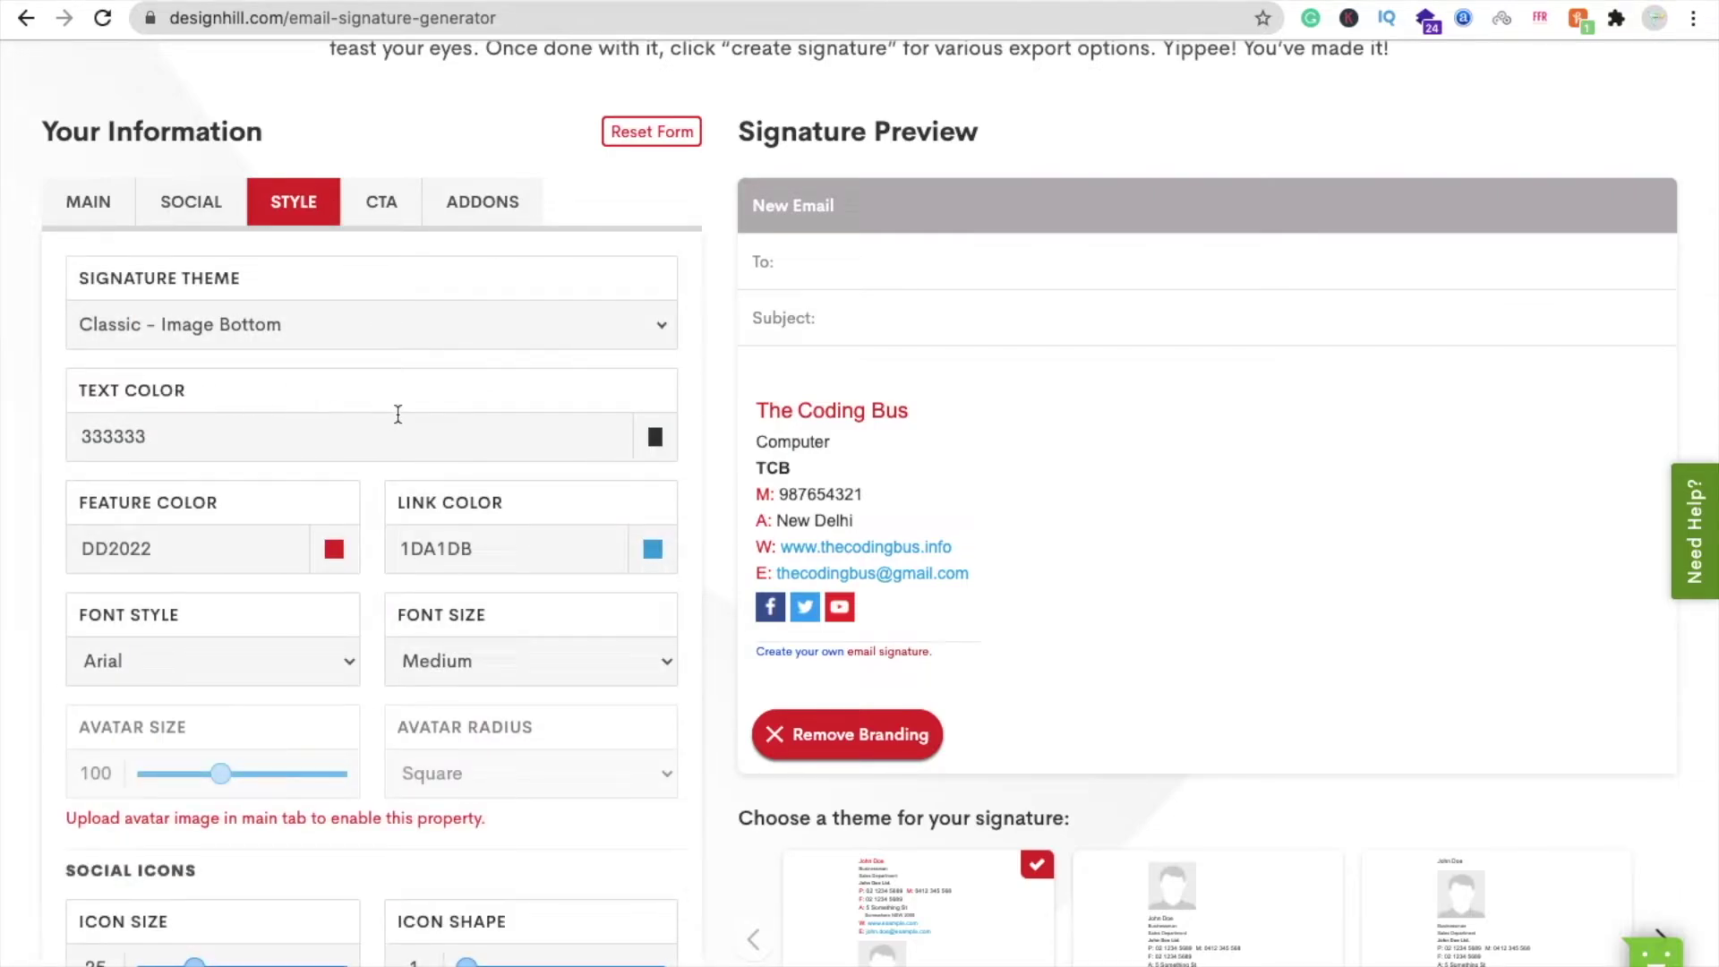
- Change the feature colour from DD2022 to the red E71118
{"action": "left_click", "coordinate": [334, 548]}
{"action": "left_click_drag", "start_coordinate": [535, 598], "coordinate": [574, 587]}
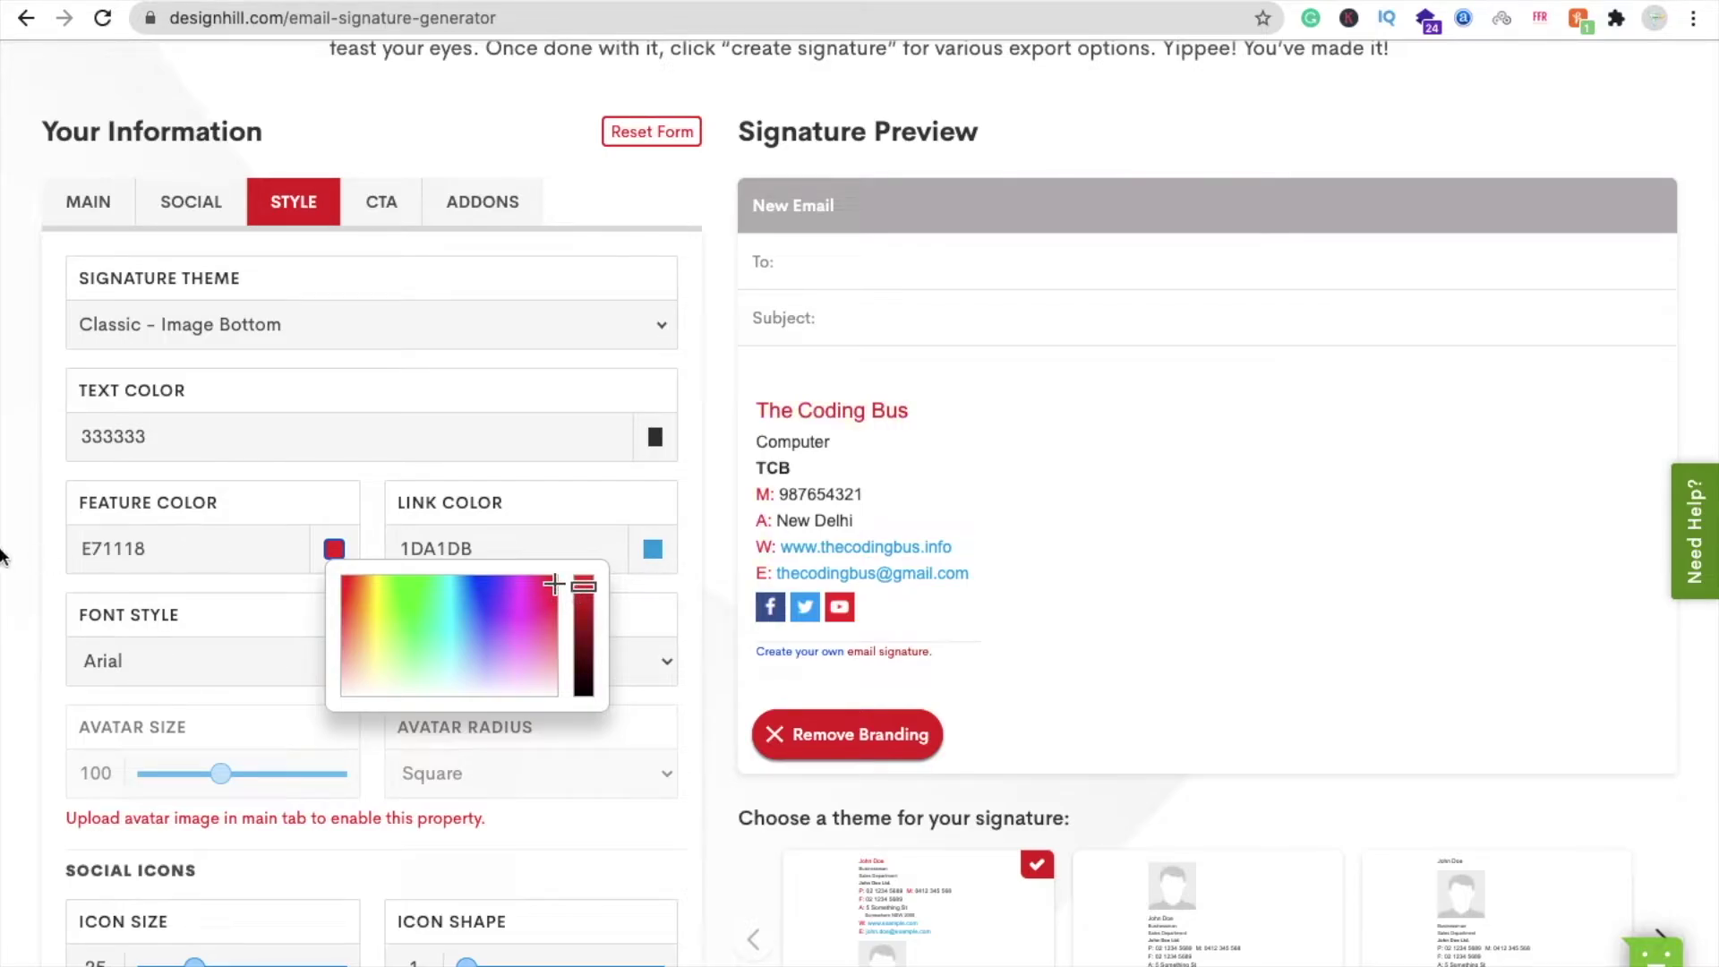
{"action": "scroll", "coordinate": [383, 562], "scroll_direction": "down", "scroll_amount": 2}
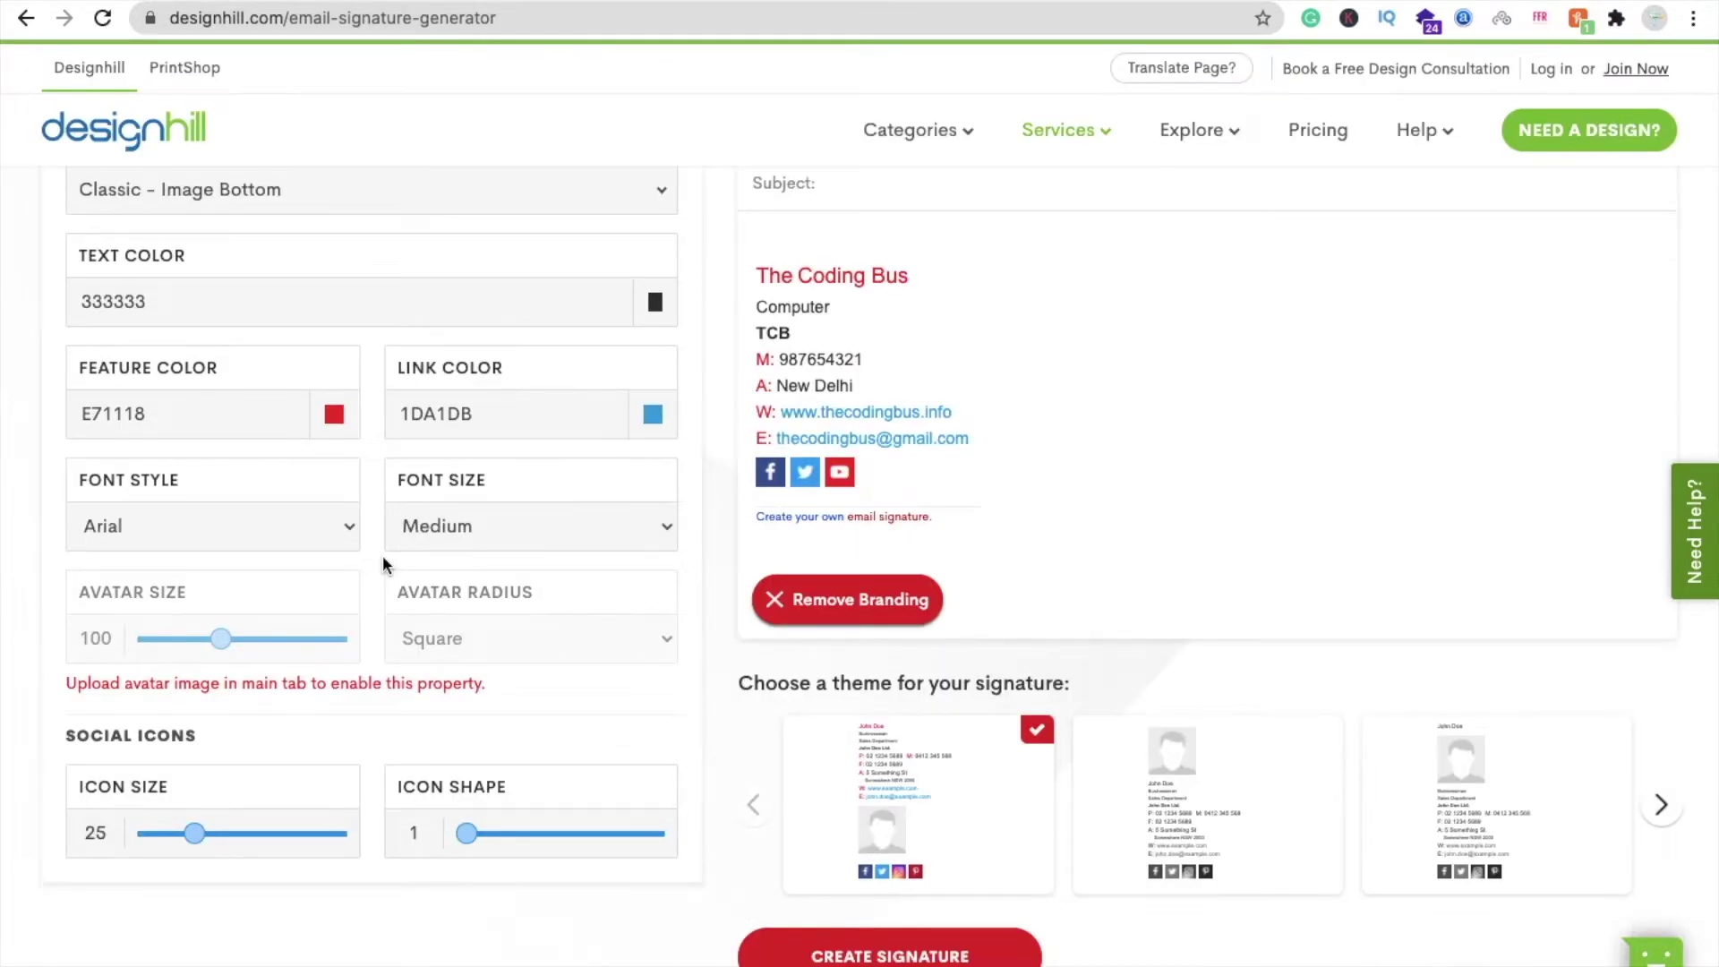
{"action": "scroll", "coordinate": [383, 555], "scroll_direction": "up", "scroll_amount": 4}
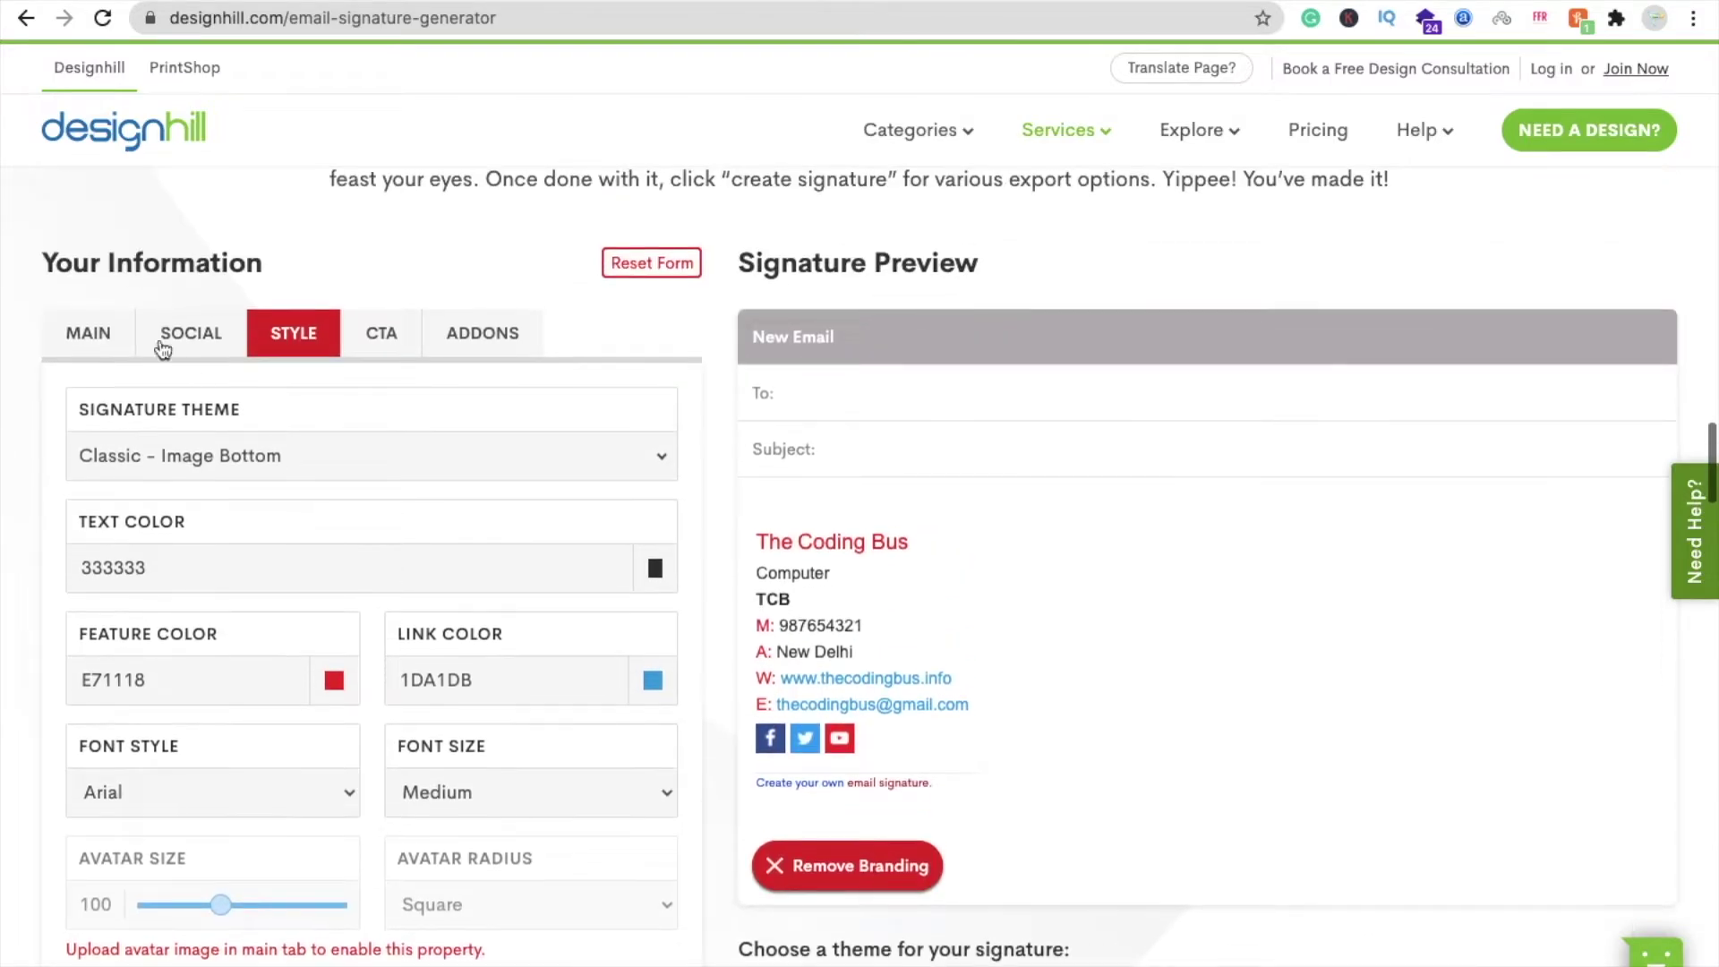
- Upload 'tcb logo new.jpg' as the signature logo from the Main tab
{"action": "left_click", "coordinate": [81, 333]}
{"action": "scroll", "coordinate": [77, 541], "scroll_direction": "down", "scroll_amount": 8}
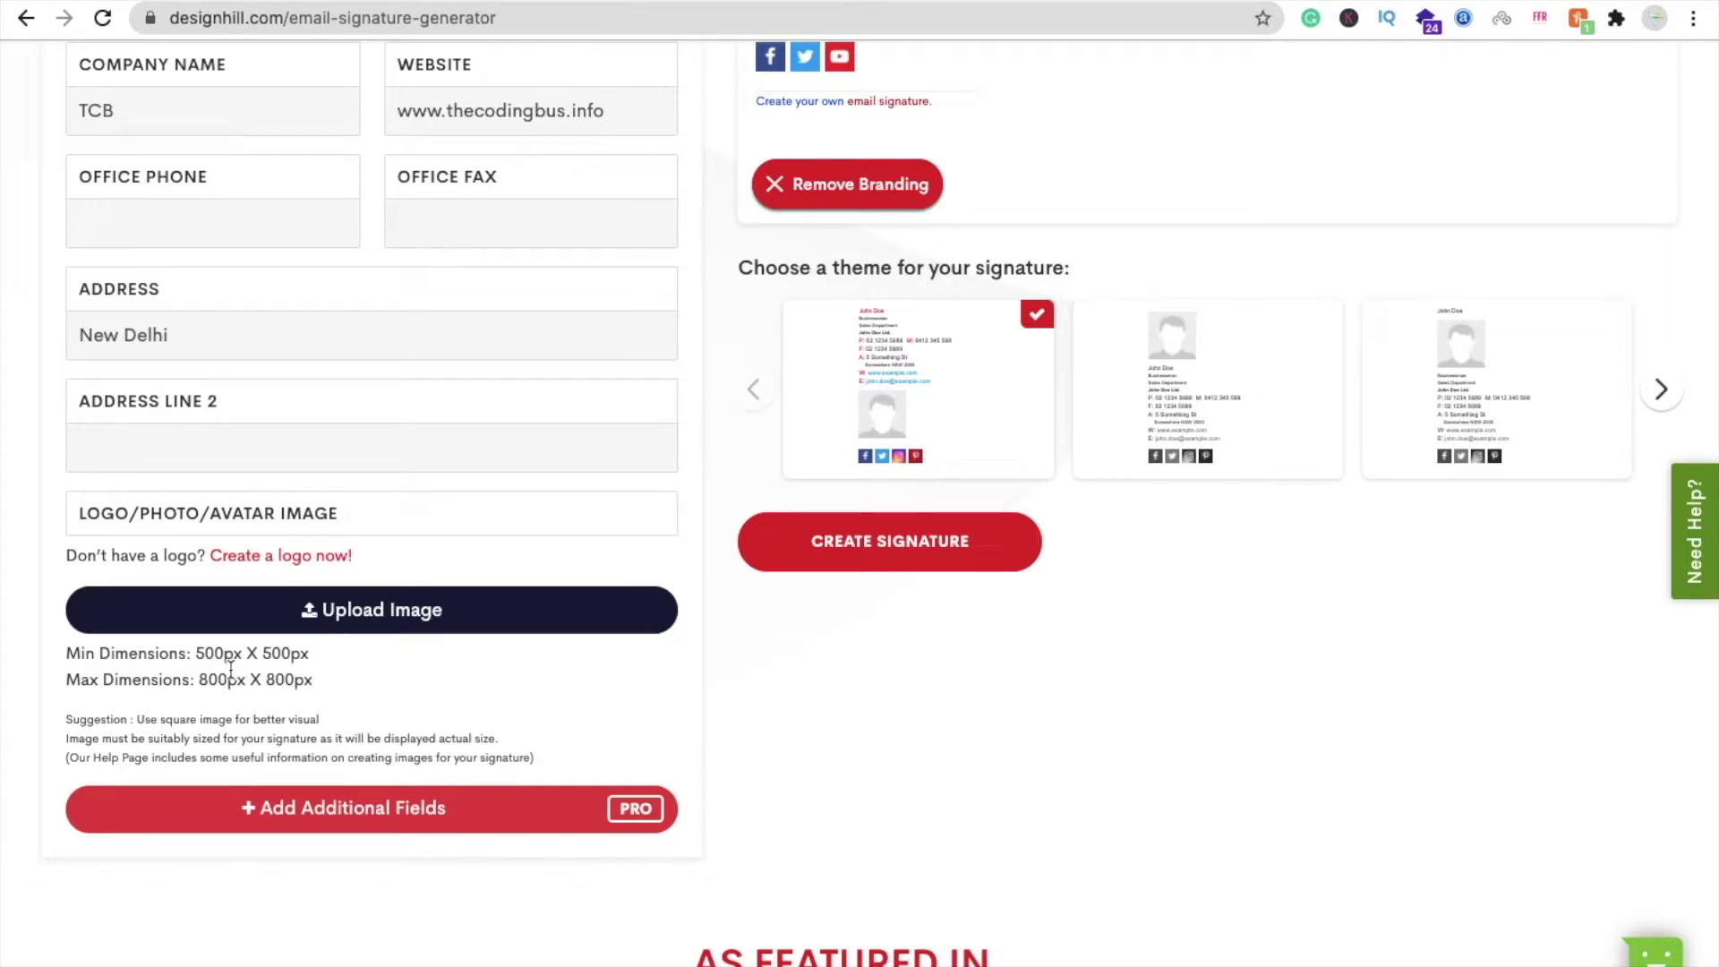
{"action": "scroll", "coordinate": [336, 665], "scroll_direction": "up", "scroll_amount": 1}
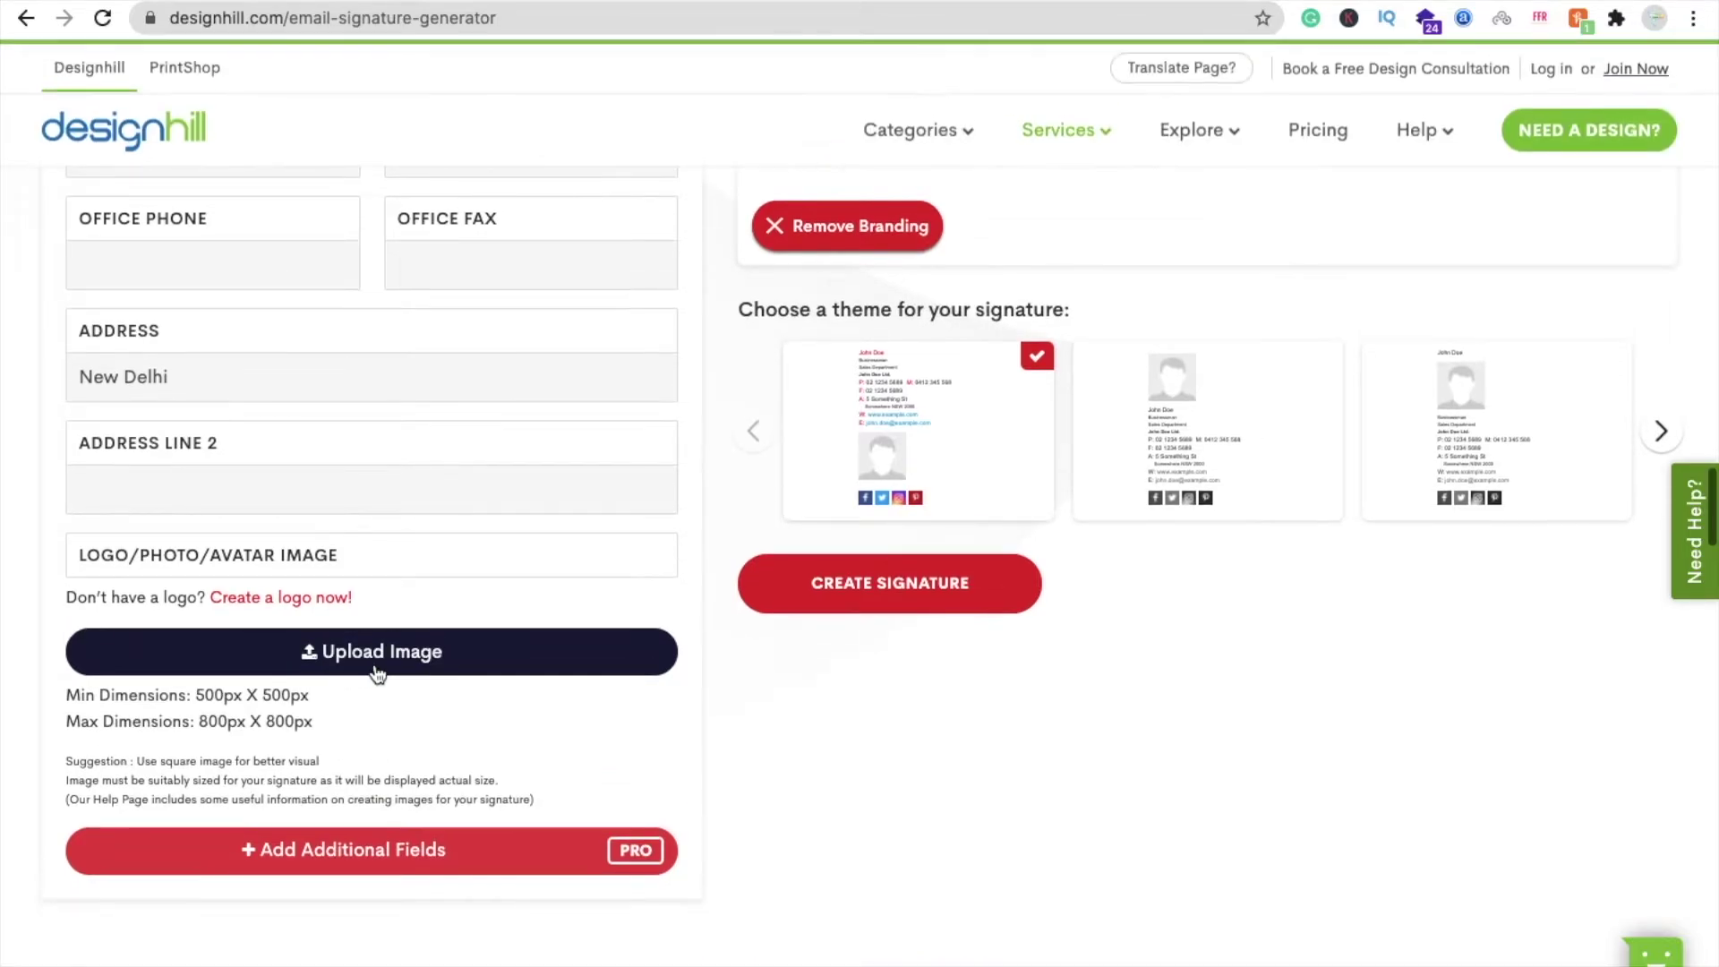
{"action": "left_click", "coordinate": [377, 674]}
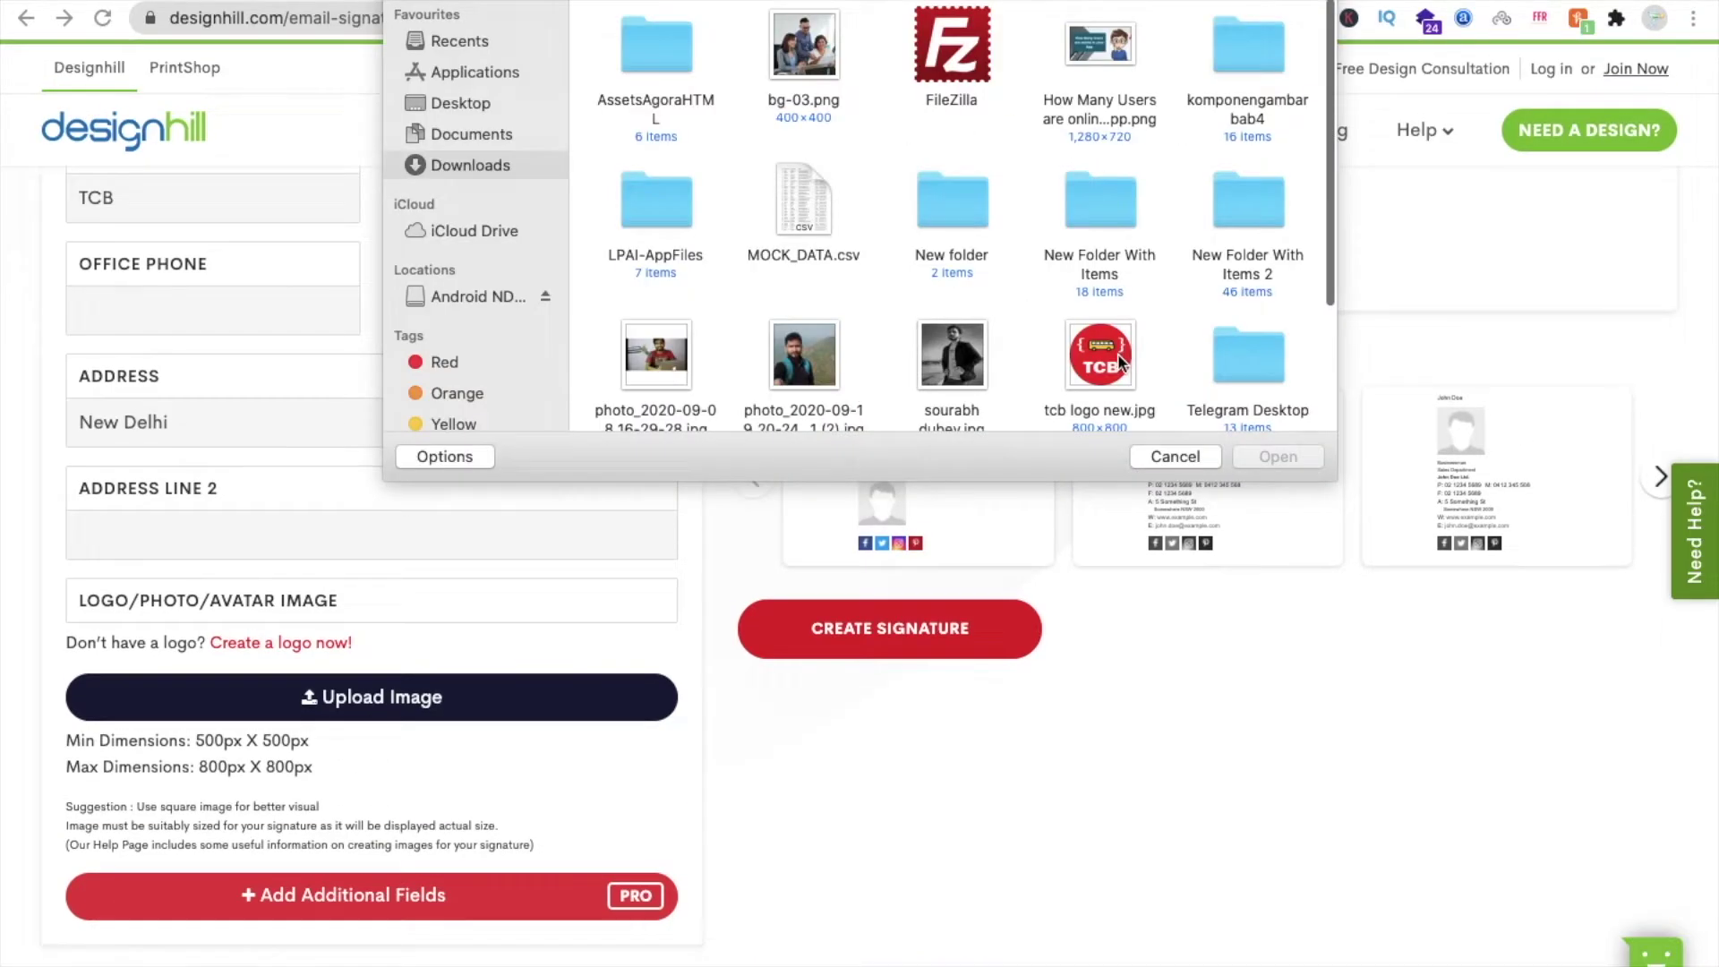
{"action": "double_click", "coordinate": [1117, 353]}
{"action": "scroll", "coordinate": [711, 523], "scroll_direction": "up", "scroll_amount": 3}
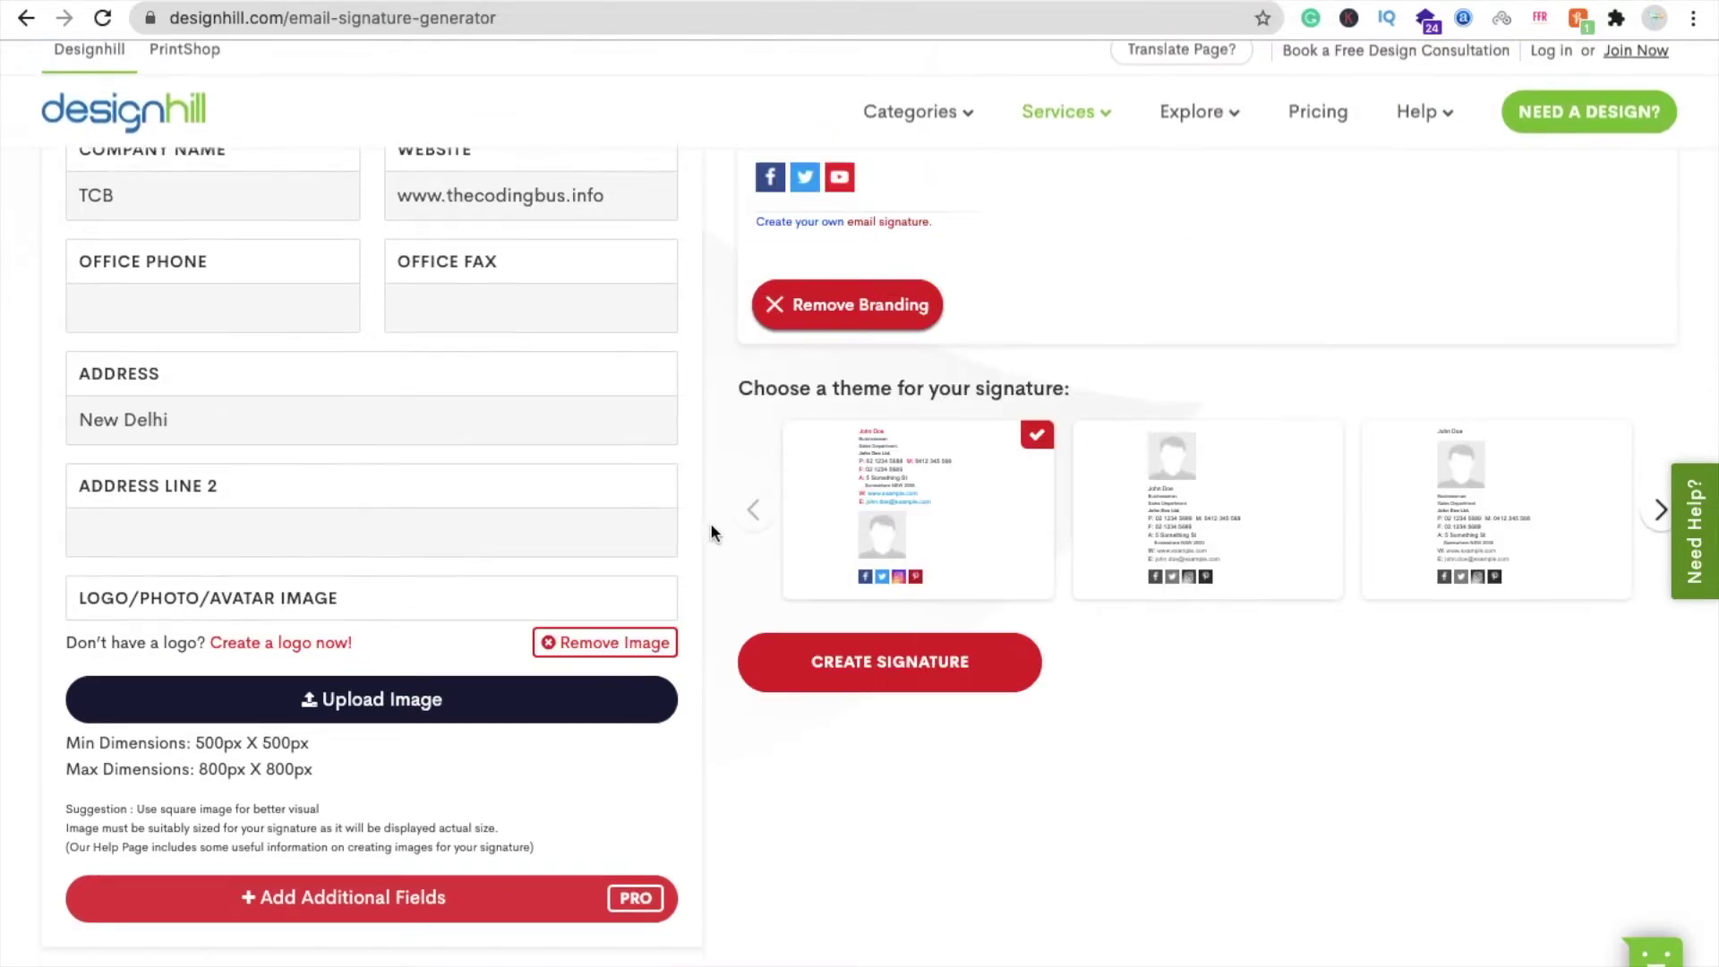
{"action": "scroll", "coordinate": [710, 523], "scroll_direction": "up", "scroll_amount": 5}
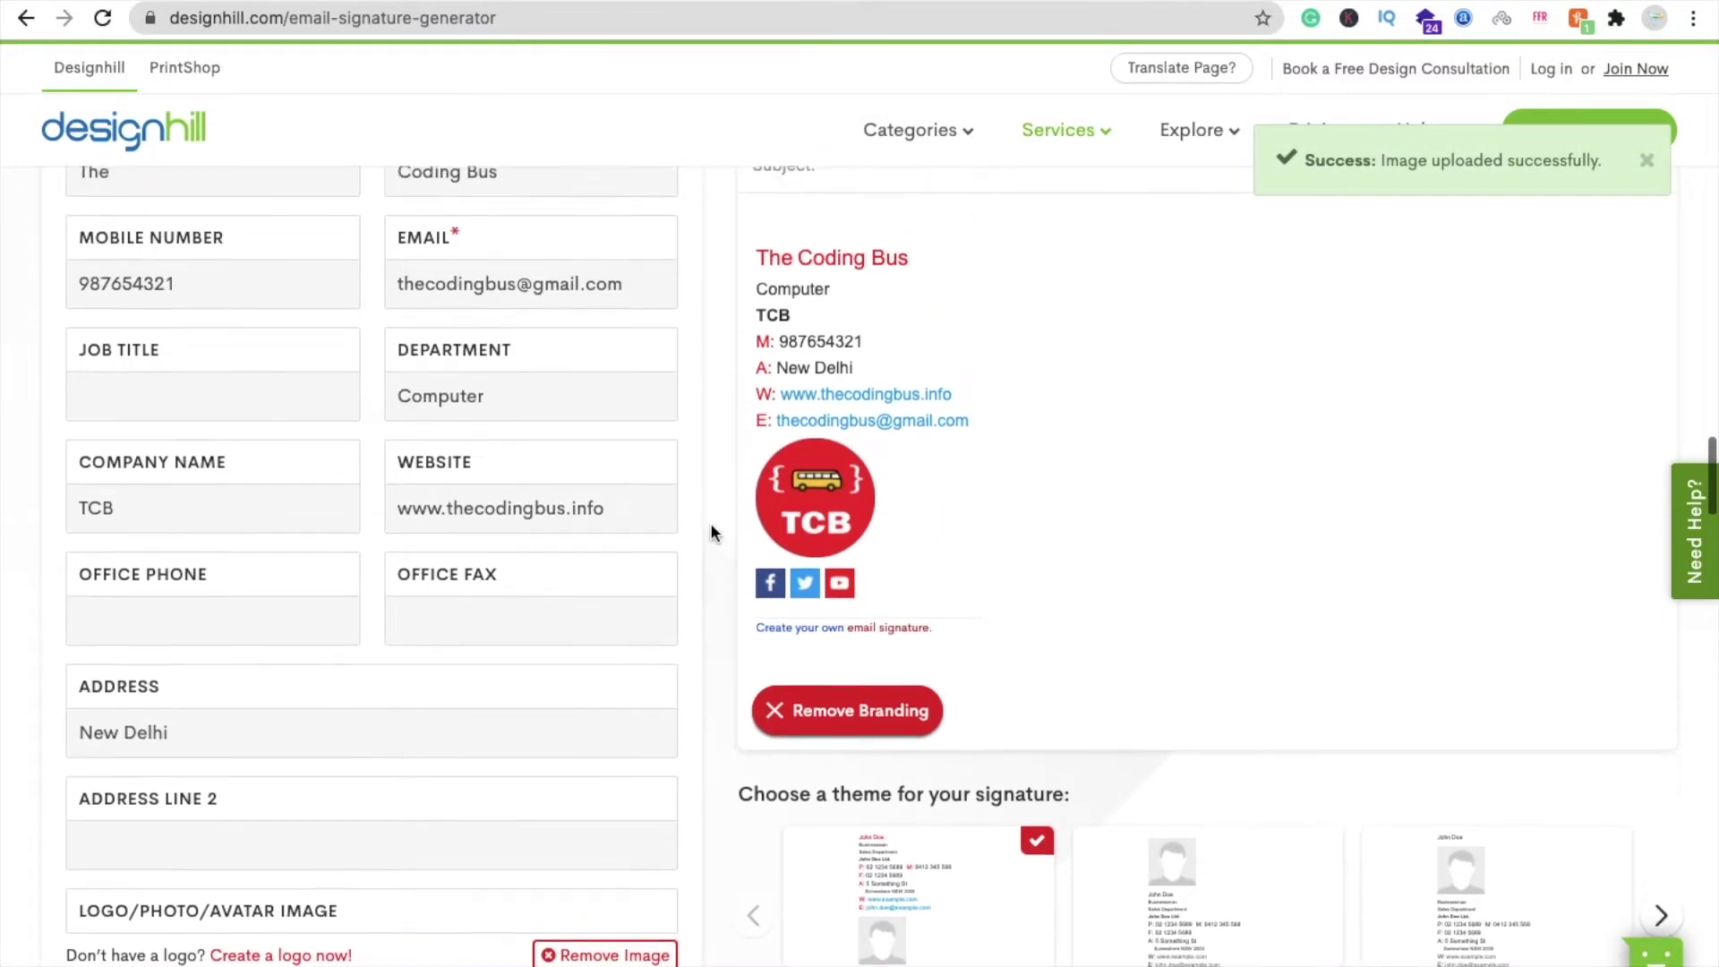
{"action": "scroll", "coordinate": [1099, 584], "scroll_direction": "up", "scroll_amount": 2}
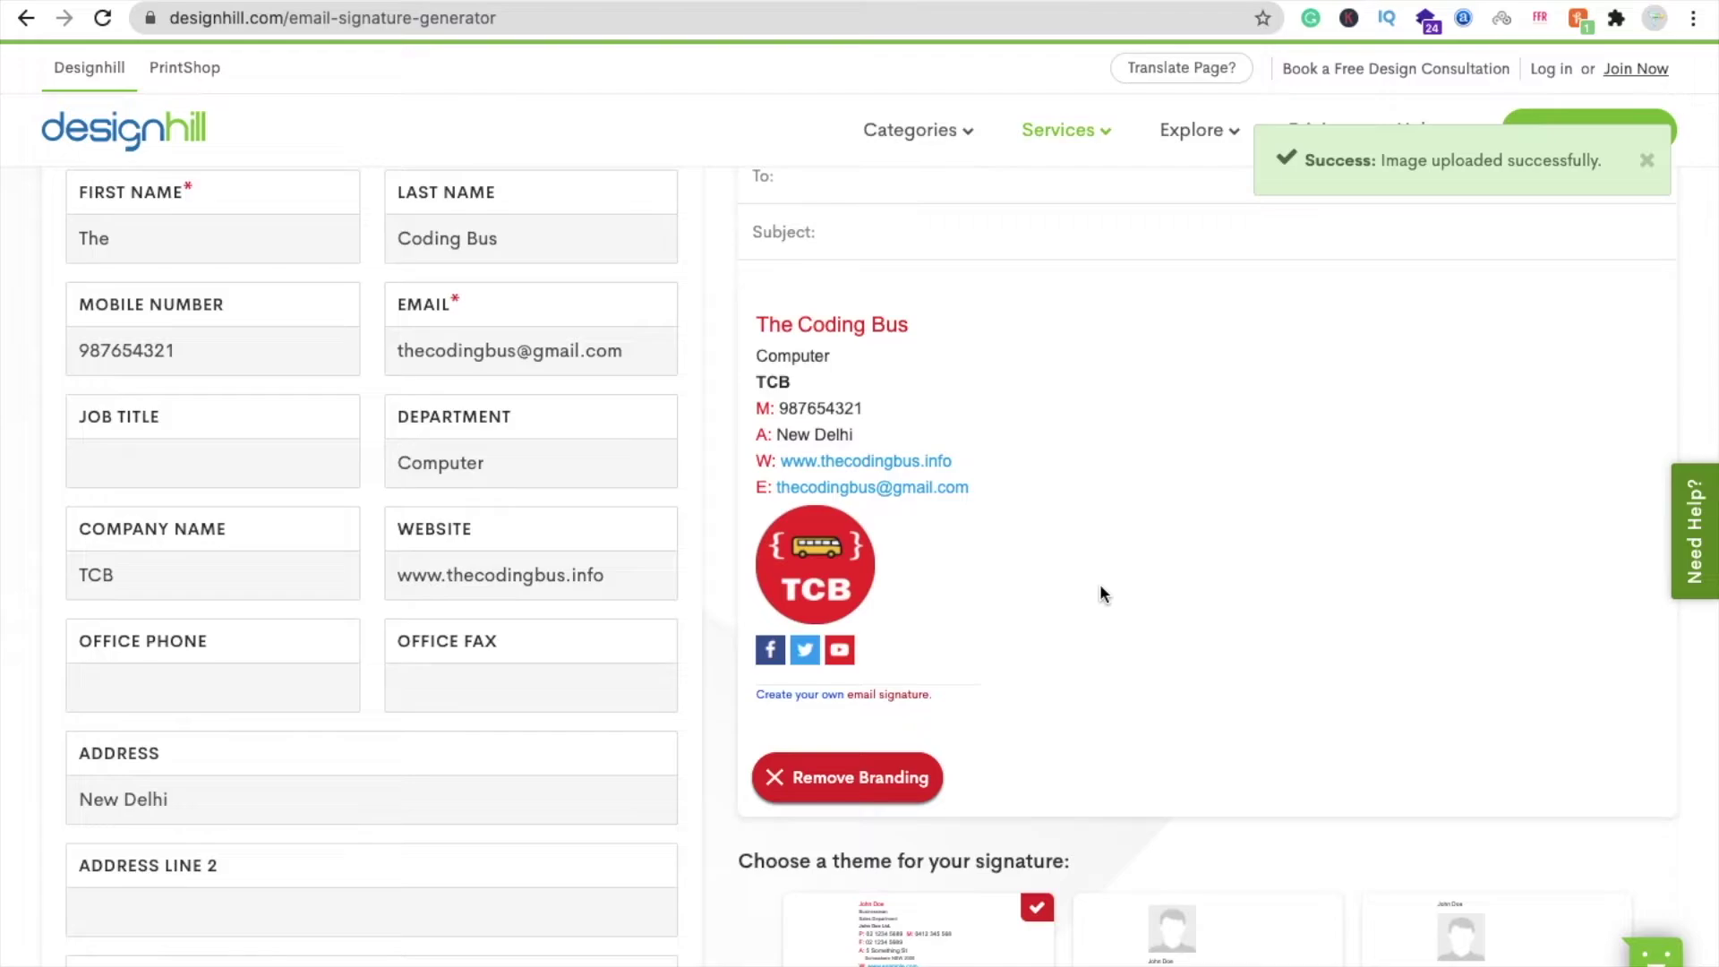
{"action": "scroll", "coordinate": [1100, 584], "scroll_direction": "up", "scroll_amount": 3}
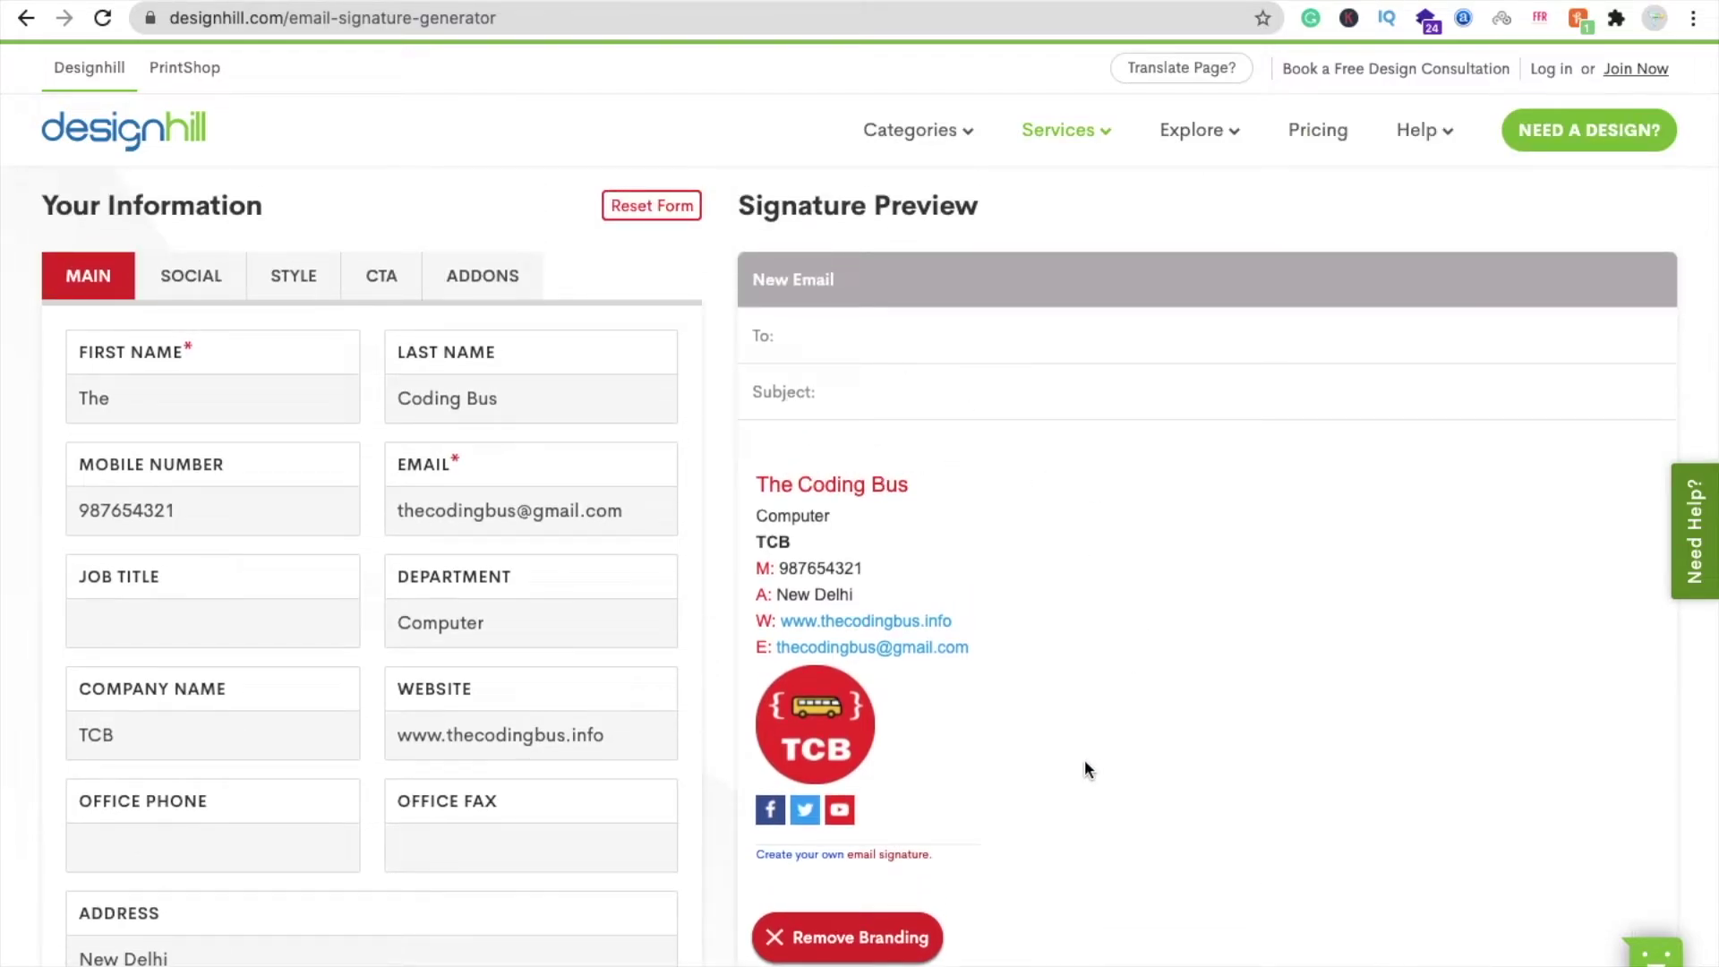
{"action": "scroll", "coordinate": [1084, 763], "scroll_direction": "down", "scroll_amount": 1}
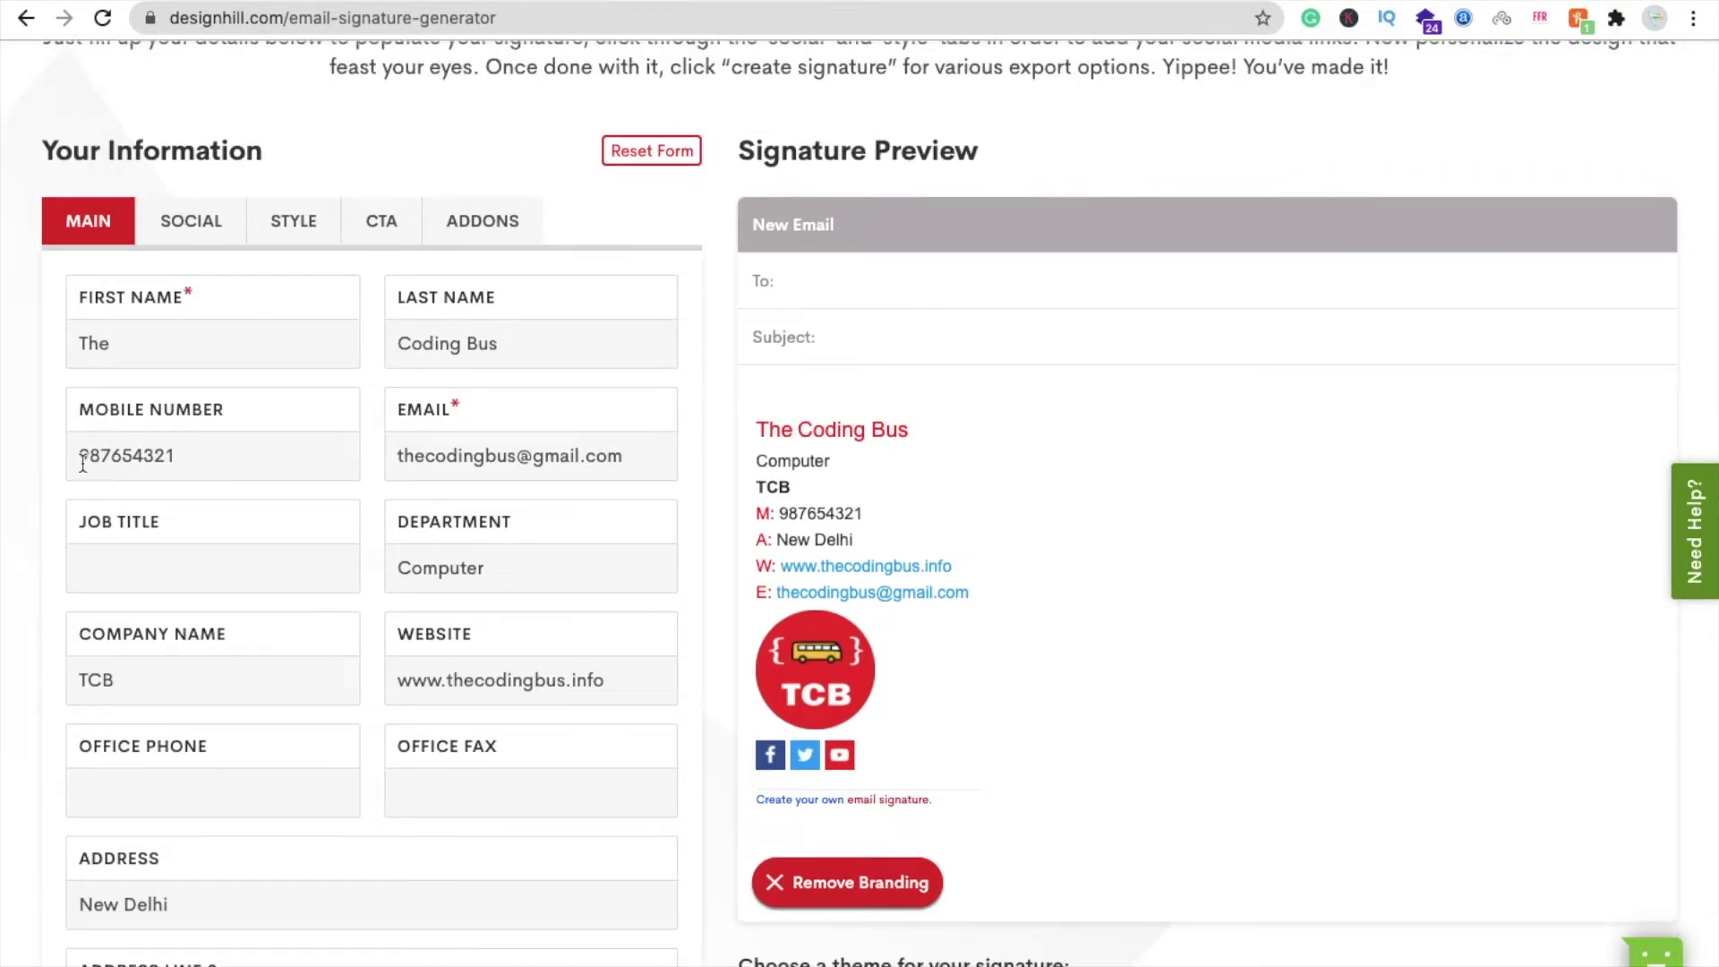
- Set the call-to-action text to 'Subscribe' and copy The Coding Bus YouTube channel URL
{"action": "left_click", "coordinate": [387, 221]}
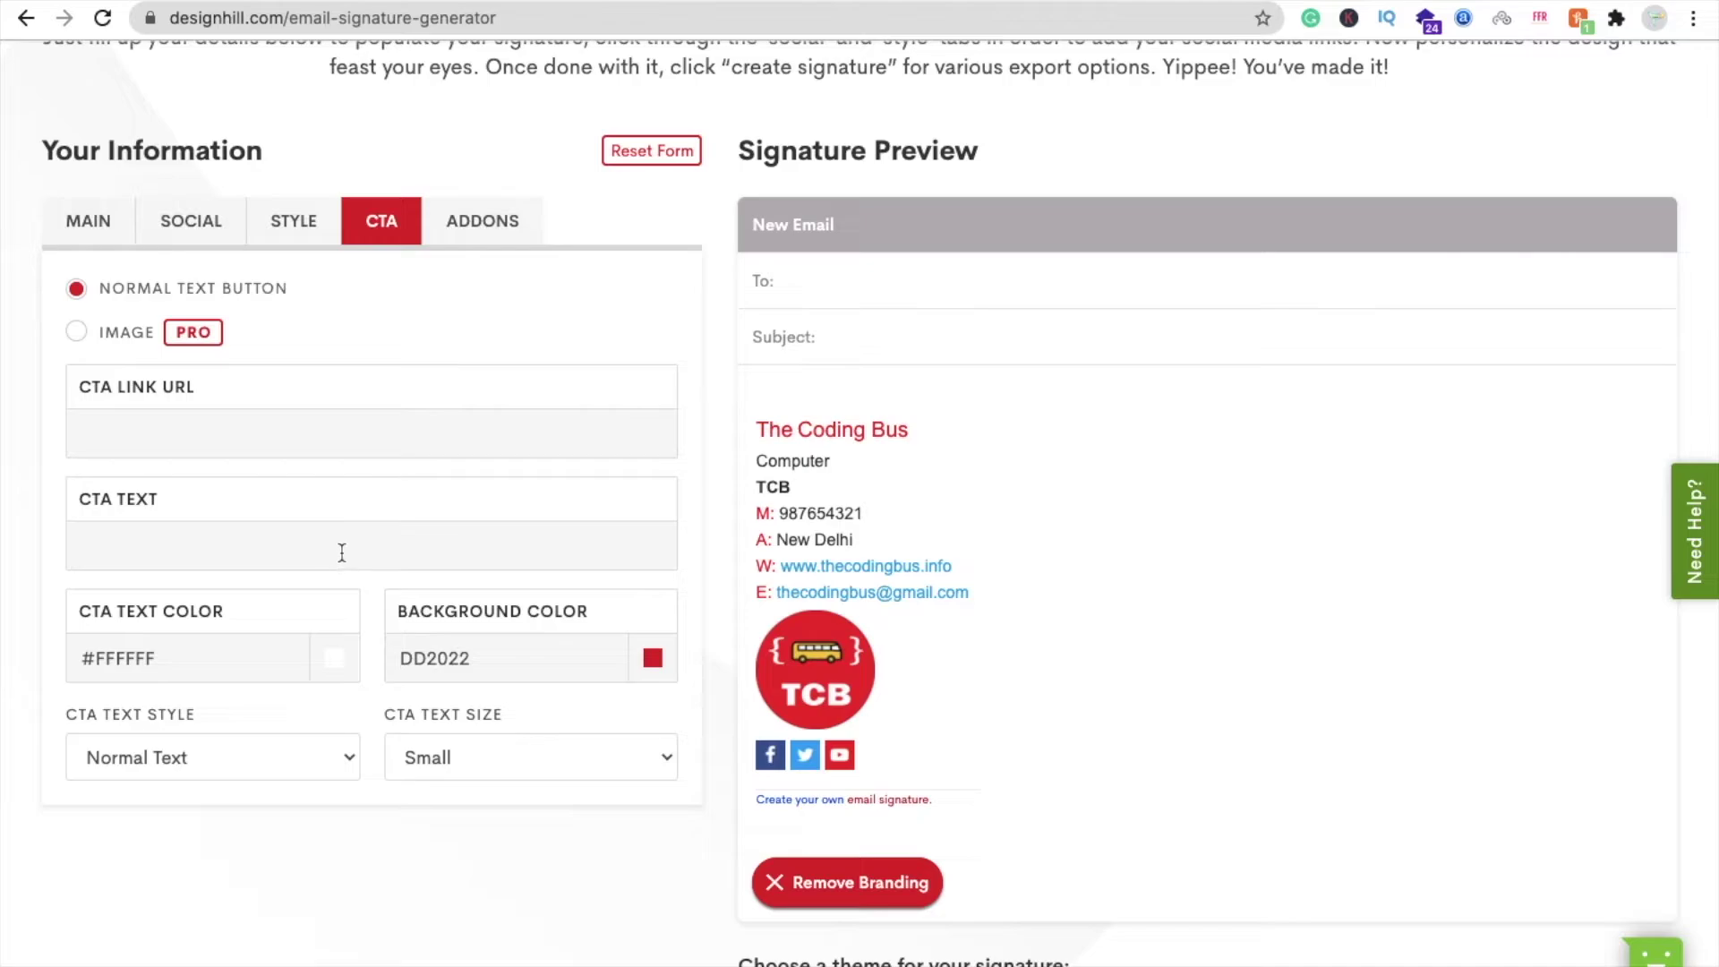
{"action": "type", "text": "S"}
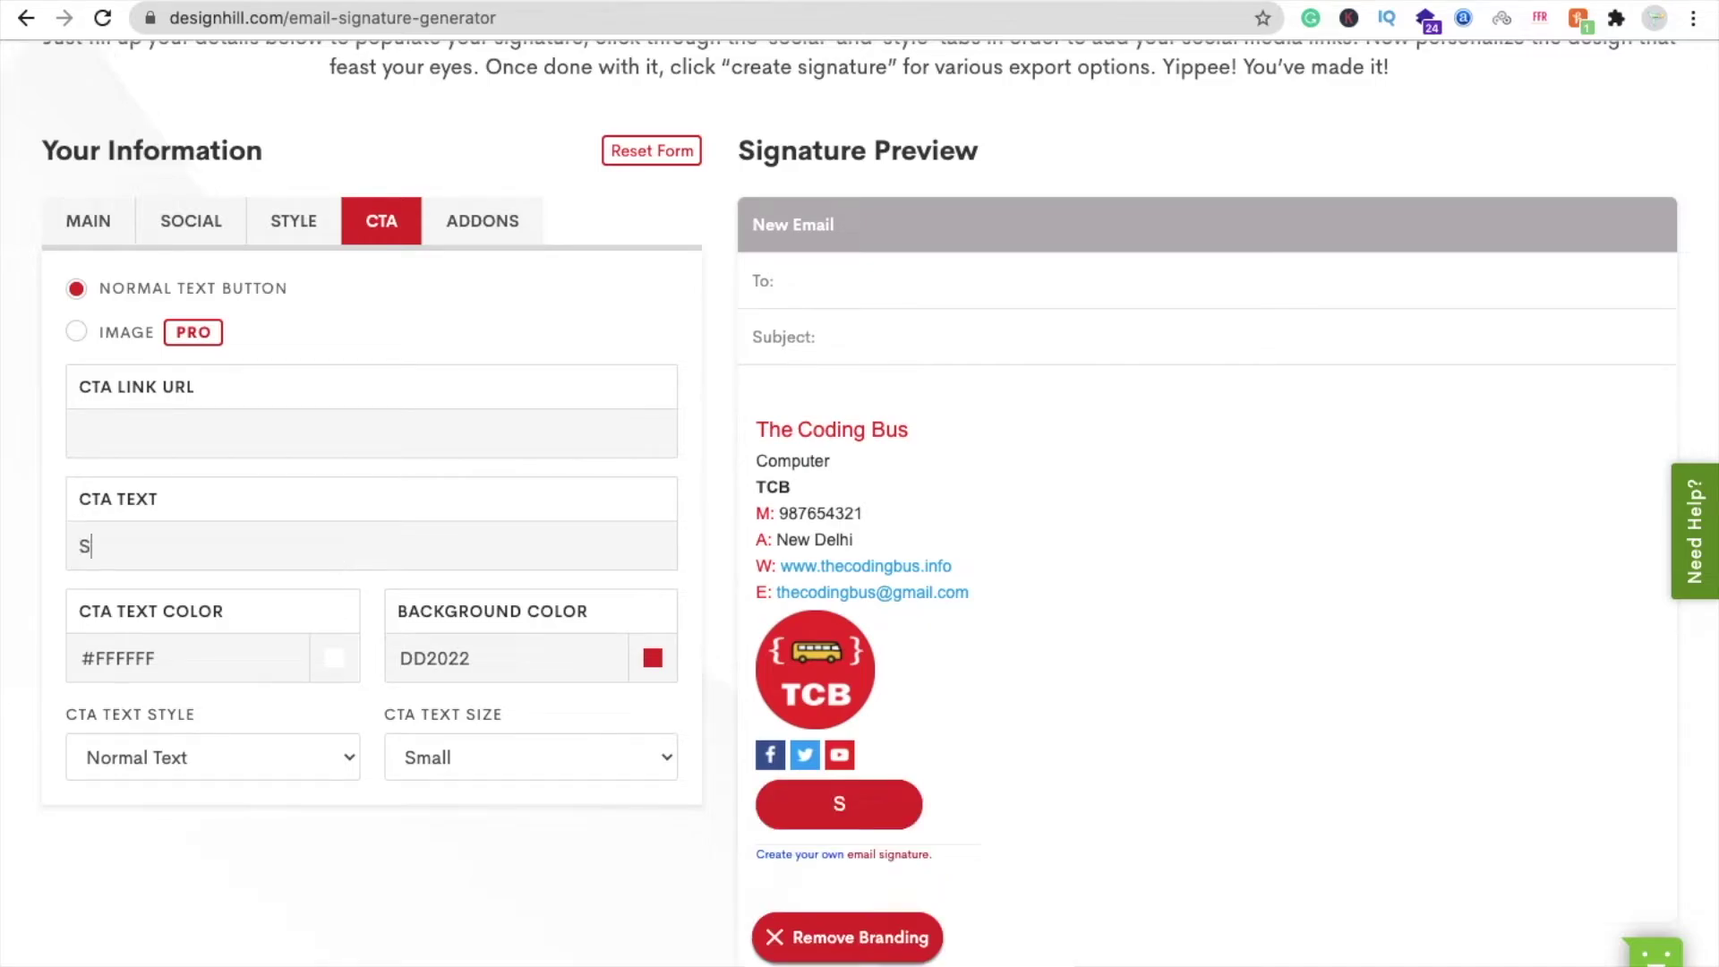
{"action": "type", "text": "ubscribe"}
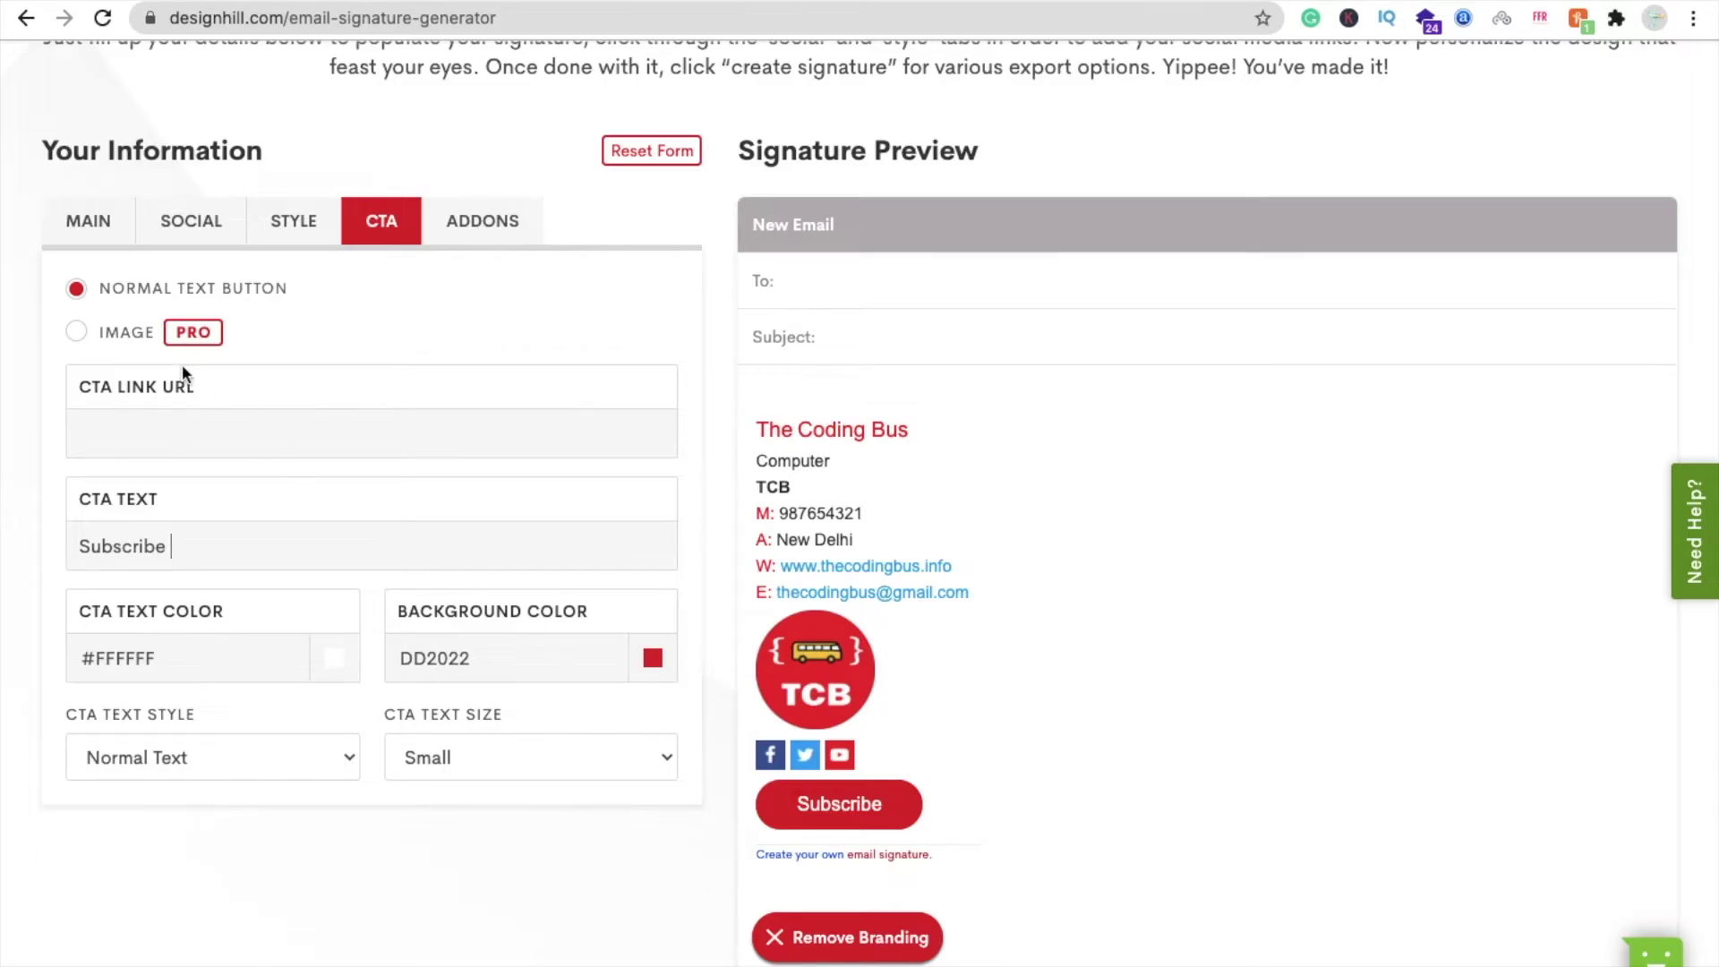
{"action": "key", "text": "ctrl+t"}
{"action": "type", "text": "y"}
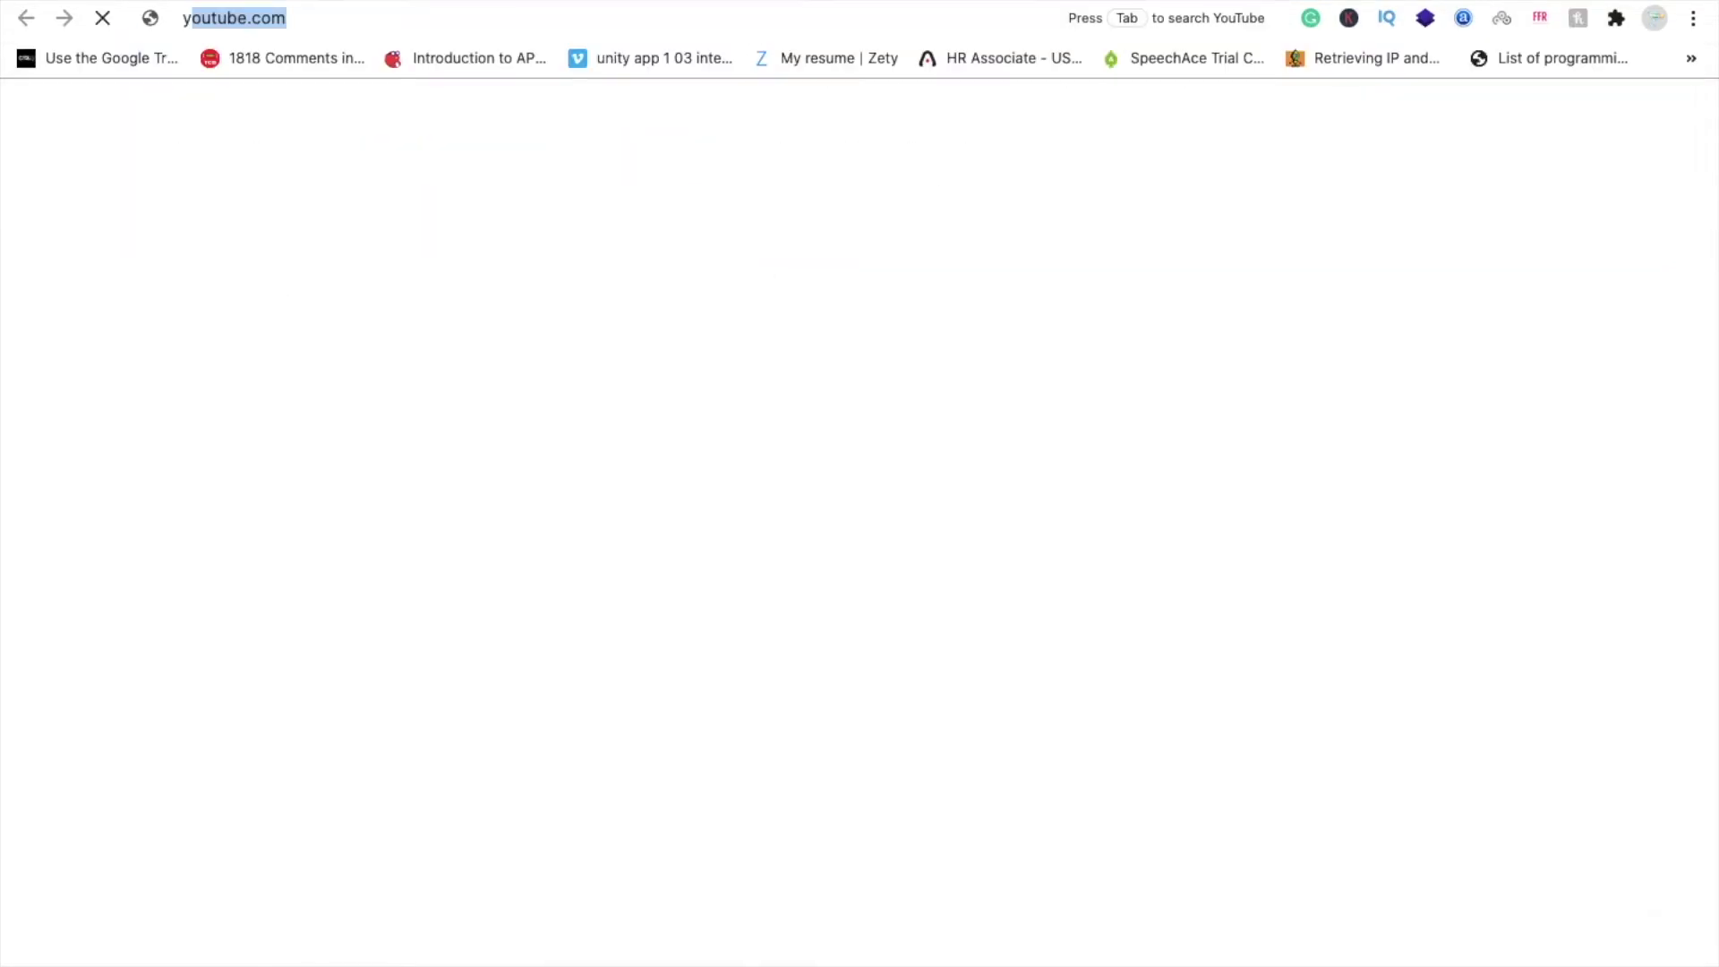
{"action": "type", "text": "outube.com/"}
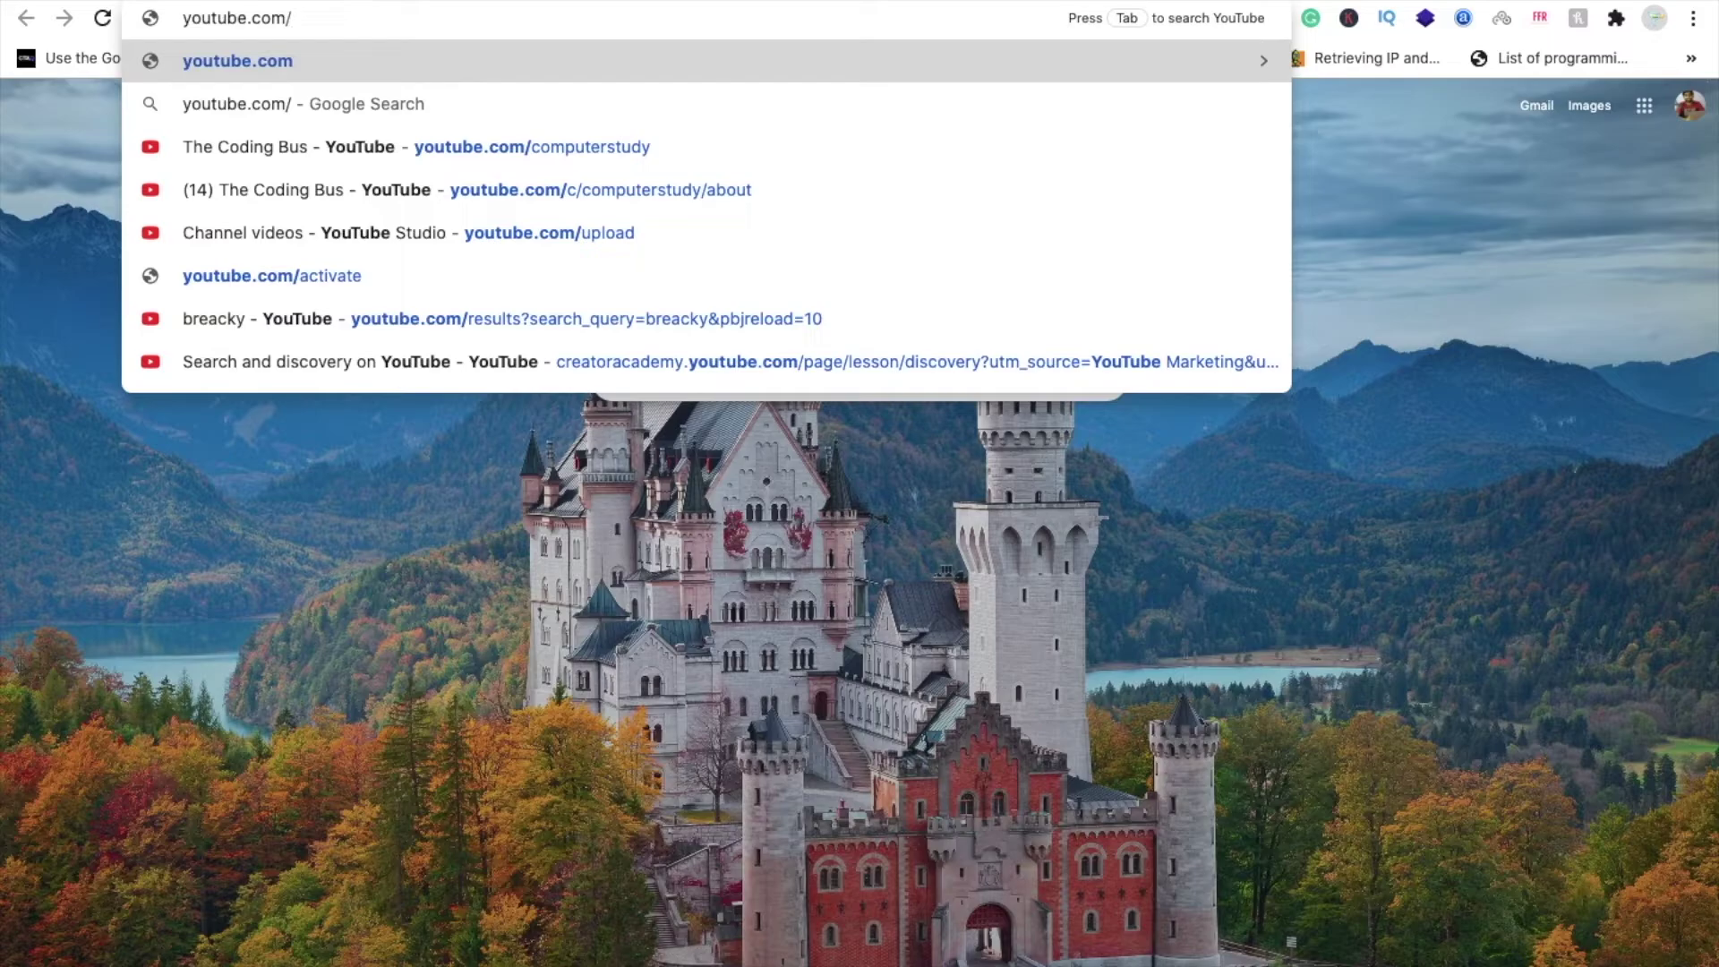
{"action": "key", "text": "Down"}
{"action": "key", "text": "Down"}
{"action": "key", "text": "ctrl+c"}
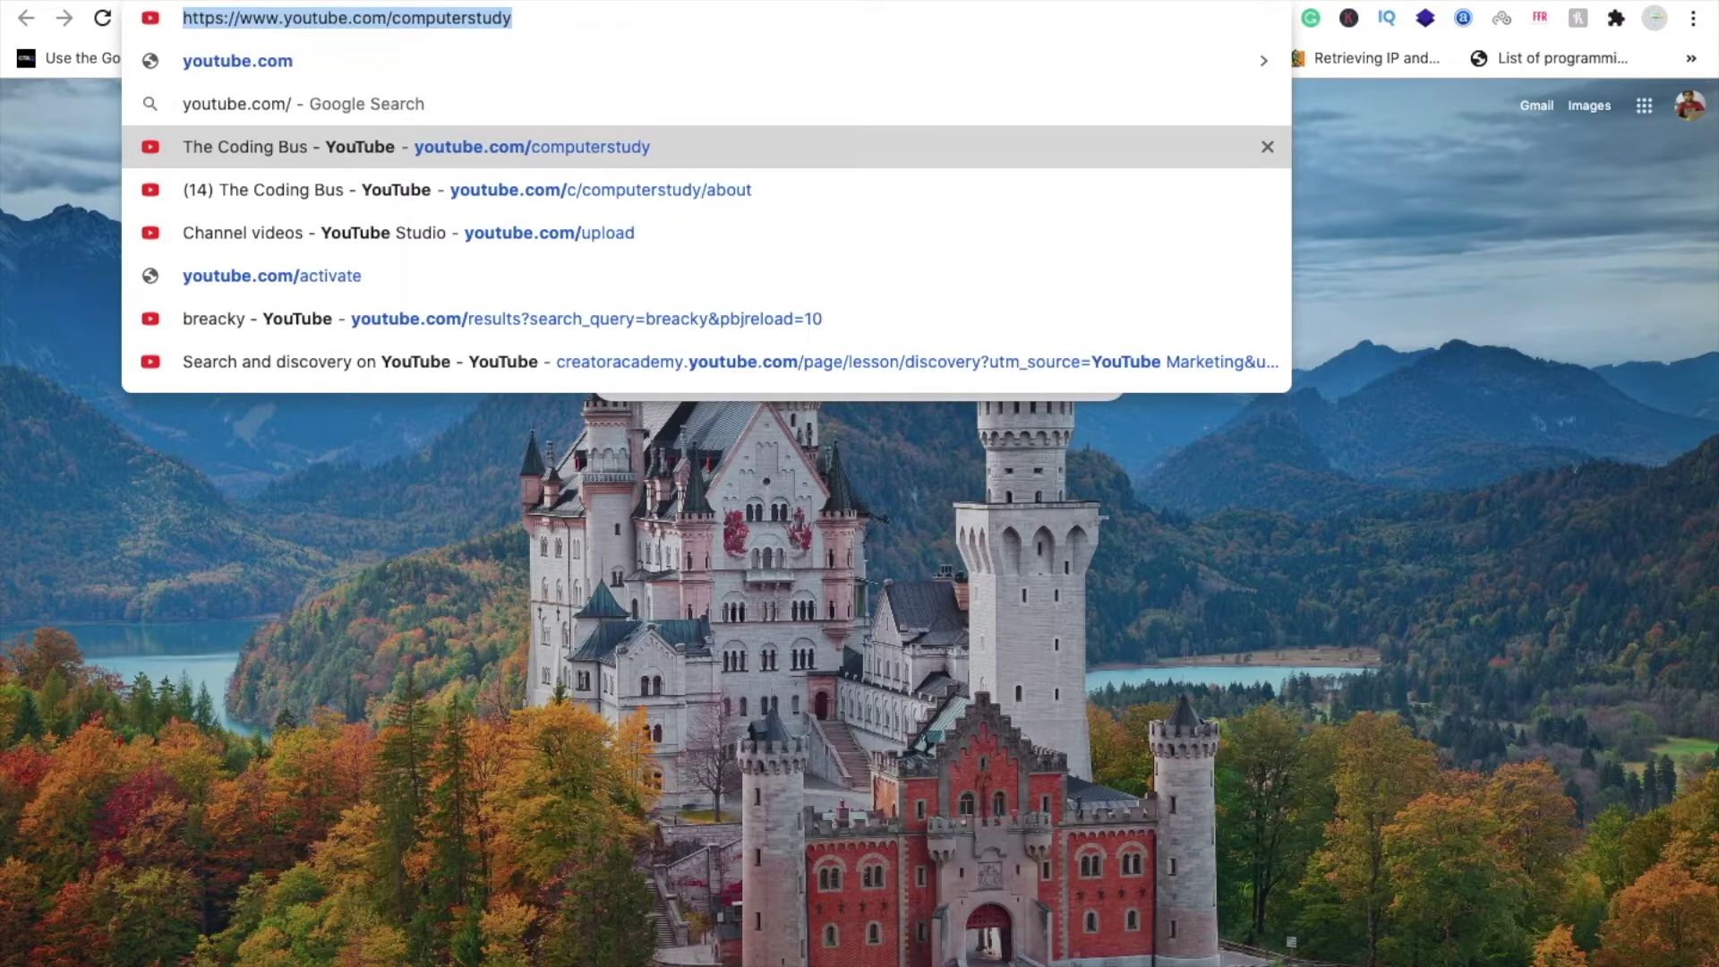
{"action": "key", "text": "ctrl+Tab"}
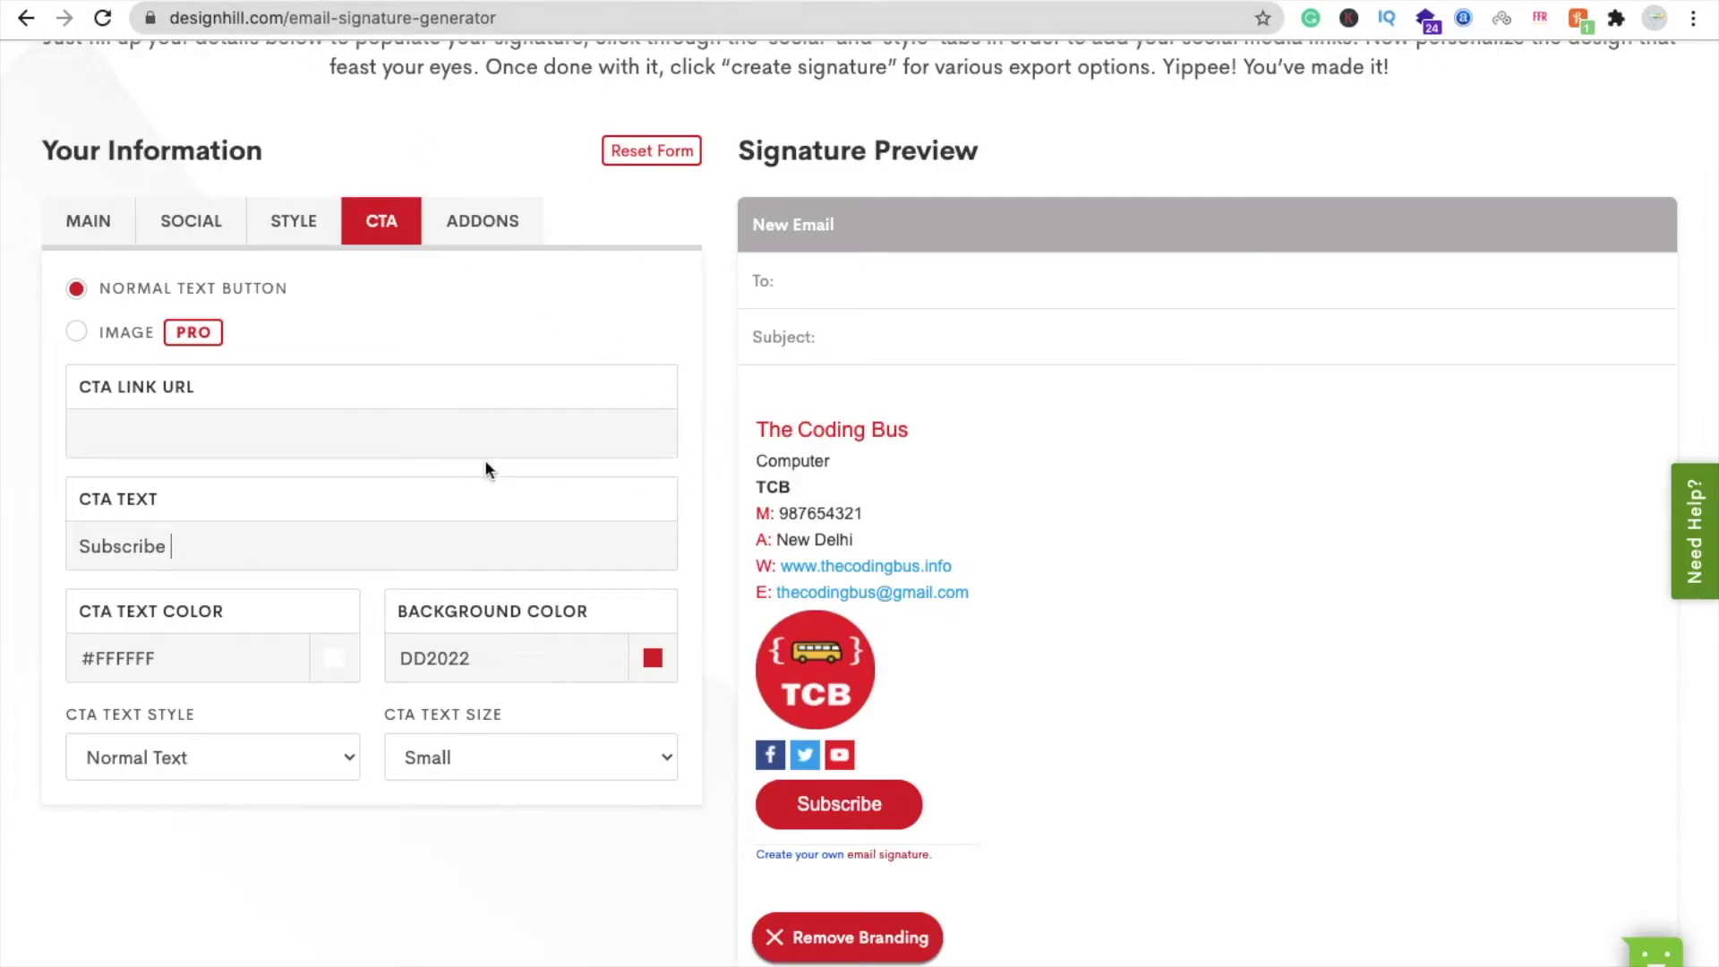
{"action": "key", "text": "ctrl+v"}
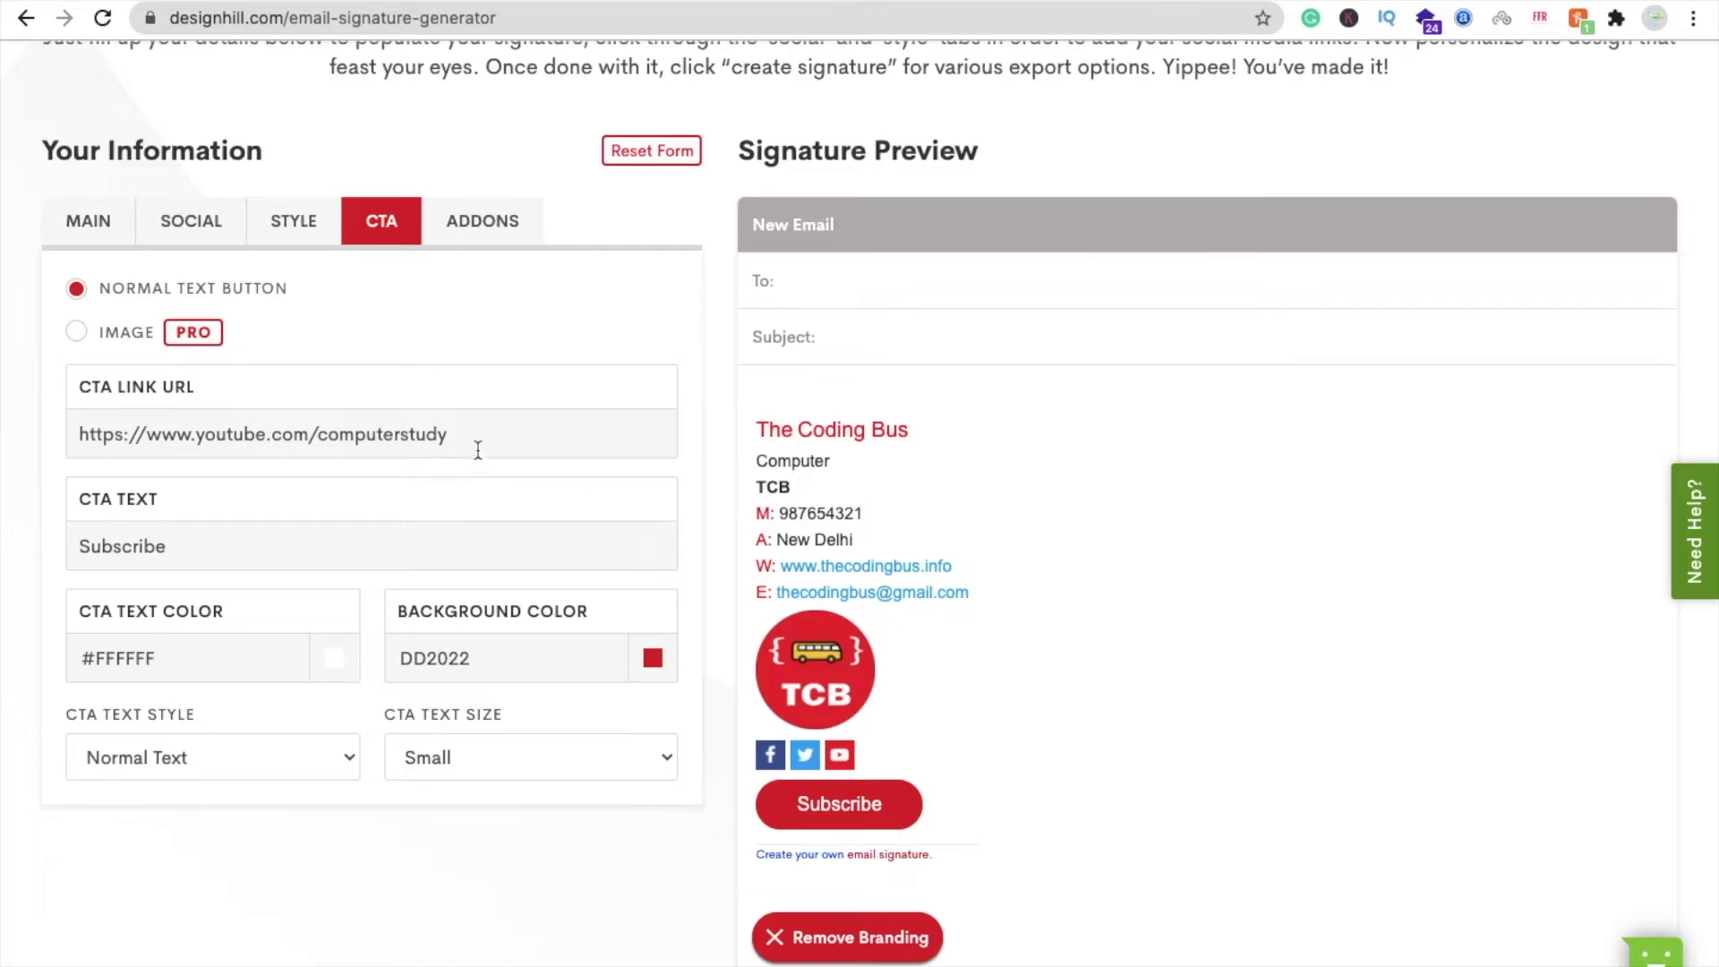
{"action": "left_click", "coordinate": [72, 228]}
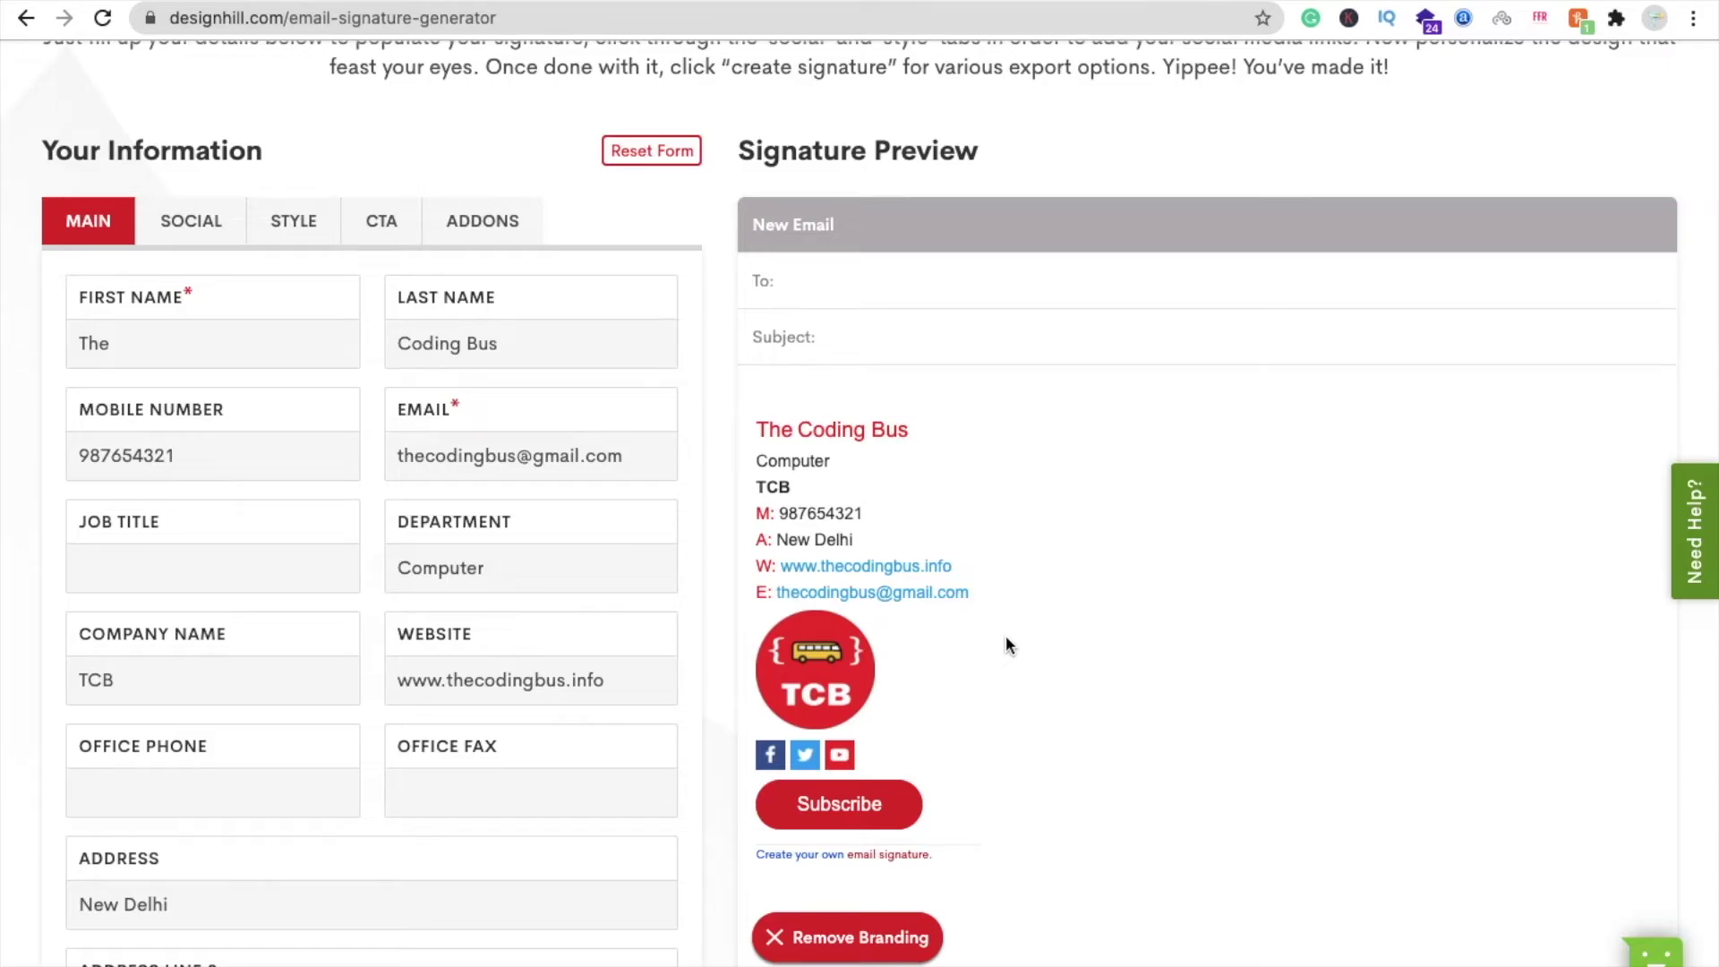
{"action": "scroll", "coordinate": [1007, 642], "scroll_direction": "down", "scroll_amount": 3}
{"action": "scroll", "coordinate": [752, 809], "scroll_direction": "down", "scroll_amount": 5}
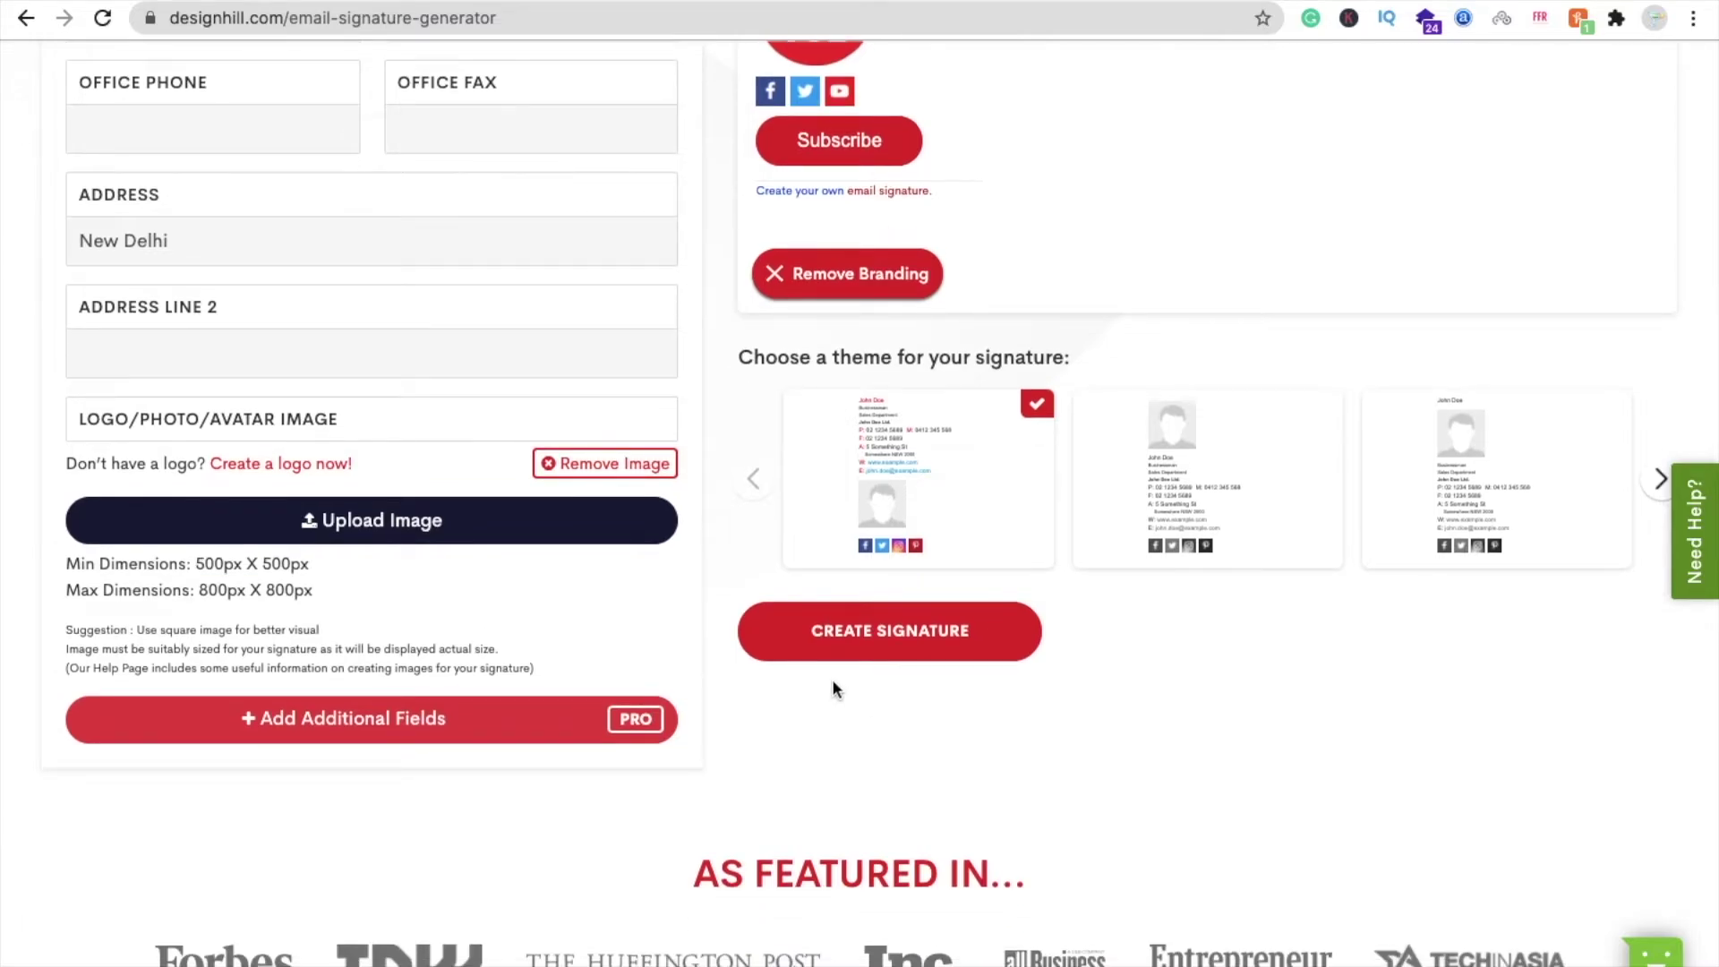
- Generate the finished signature and enter a team size of 1
{"action": "left_click", "coordinate": [889, 643]}
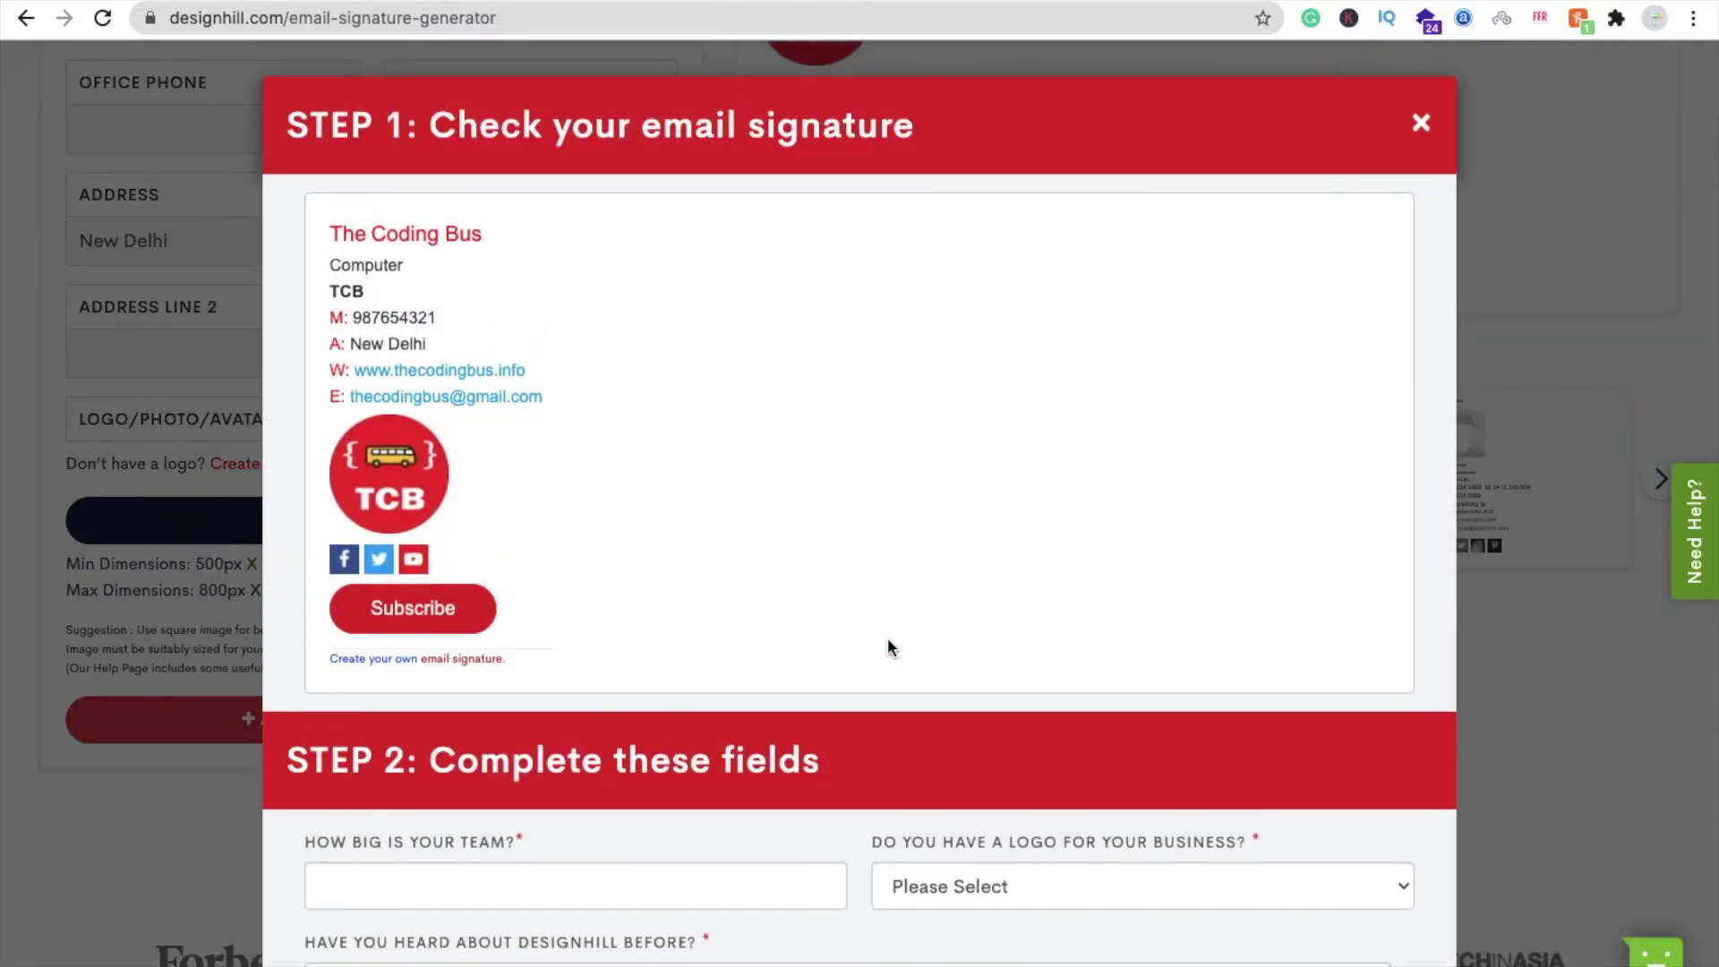
{"action": "scroll", "coordinate": [660, 594], "scroll_direction": "down", "scroll_amount": 3}
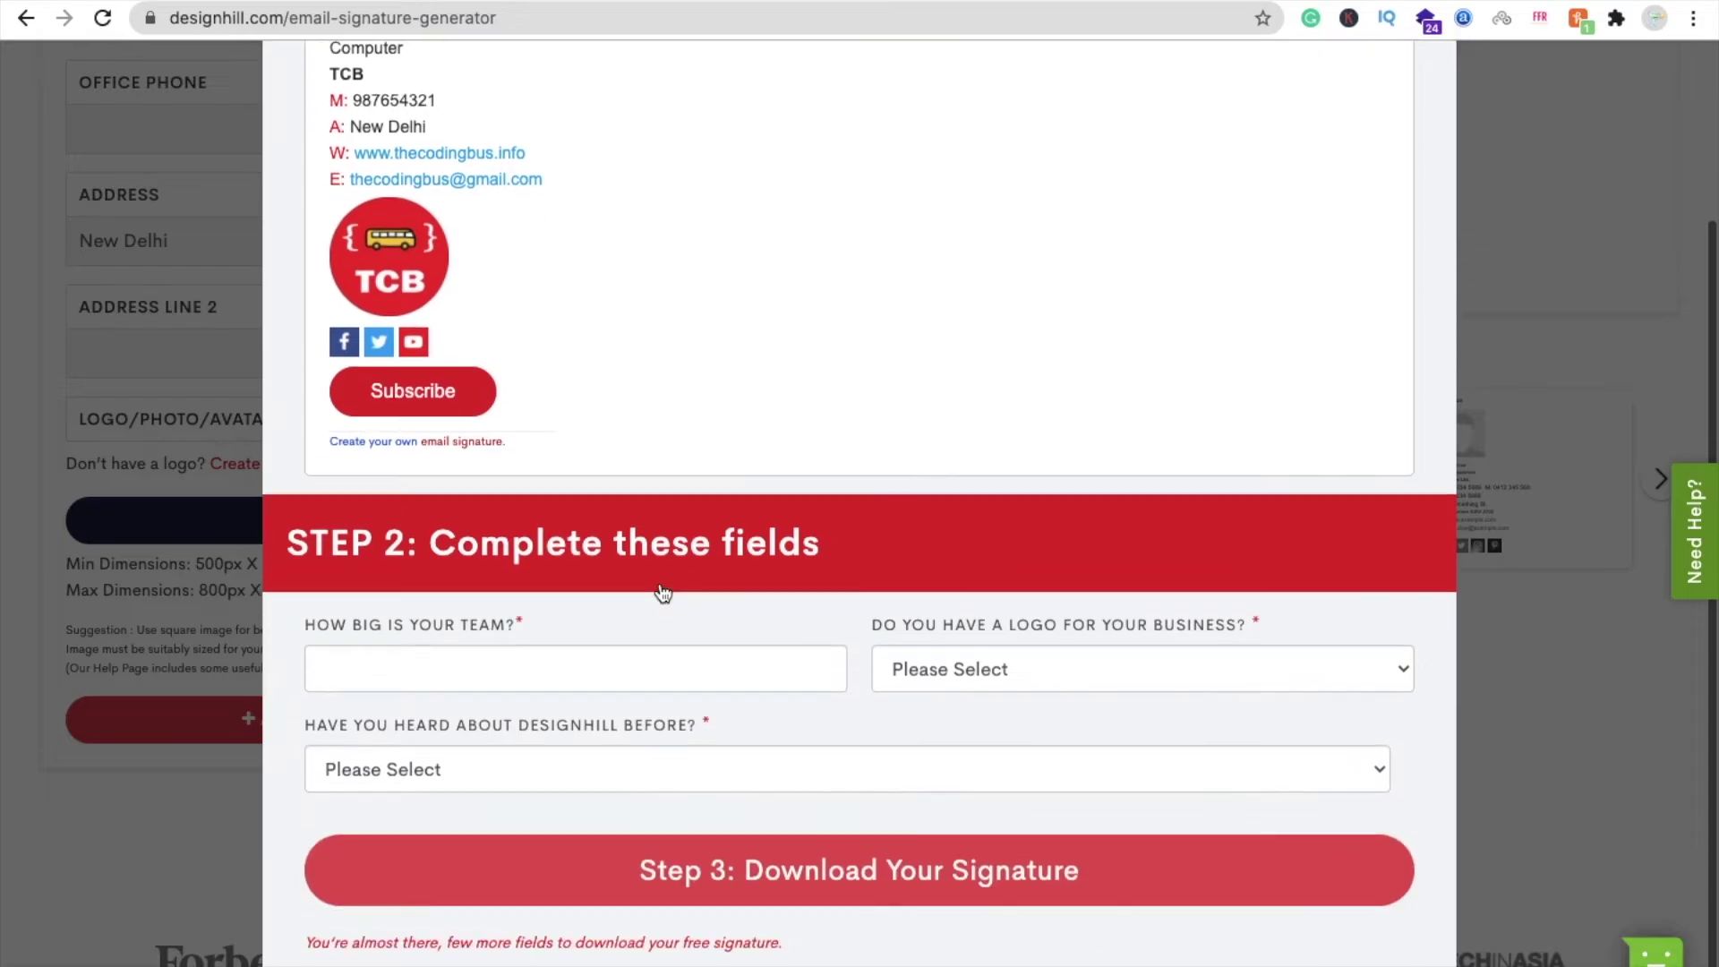
{"action": "left_click", "coordinate": [453, 667]}
{"action": "type", "text": "1"}
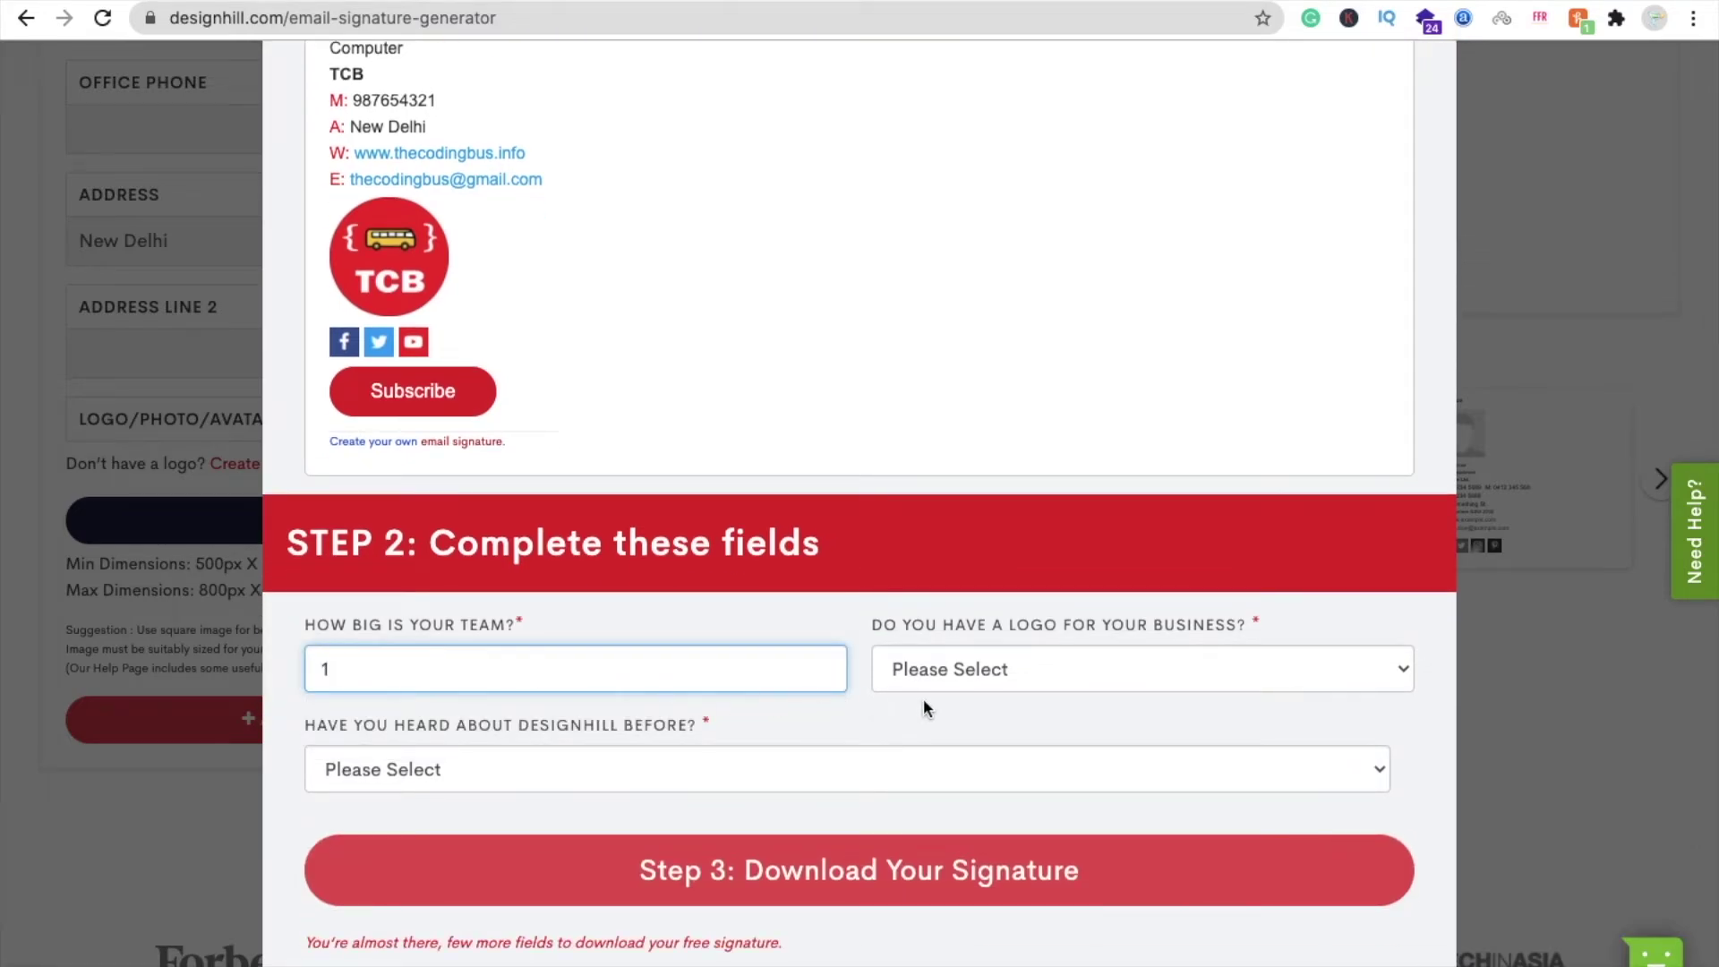
- Answer logo No, heard of Designhill Yes, source Other specified as Youtube, and continue to download
{"action": "left_click", "coordinate": [970, 668]}
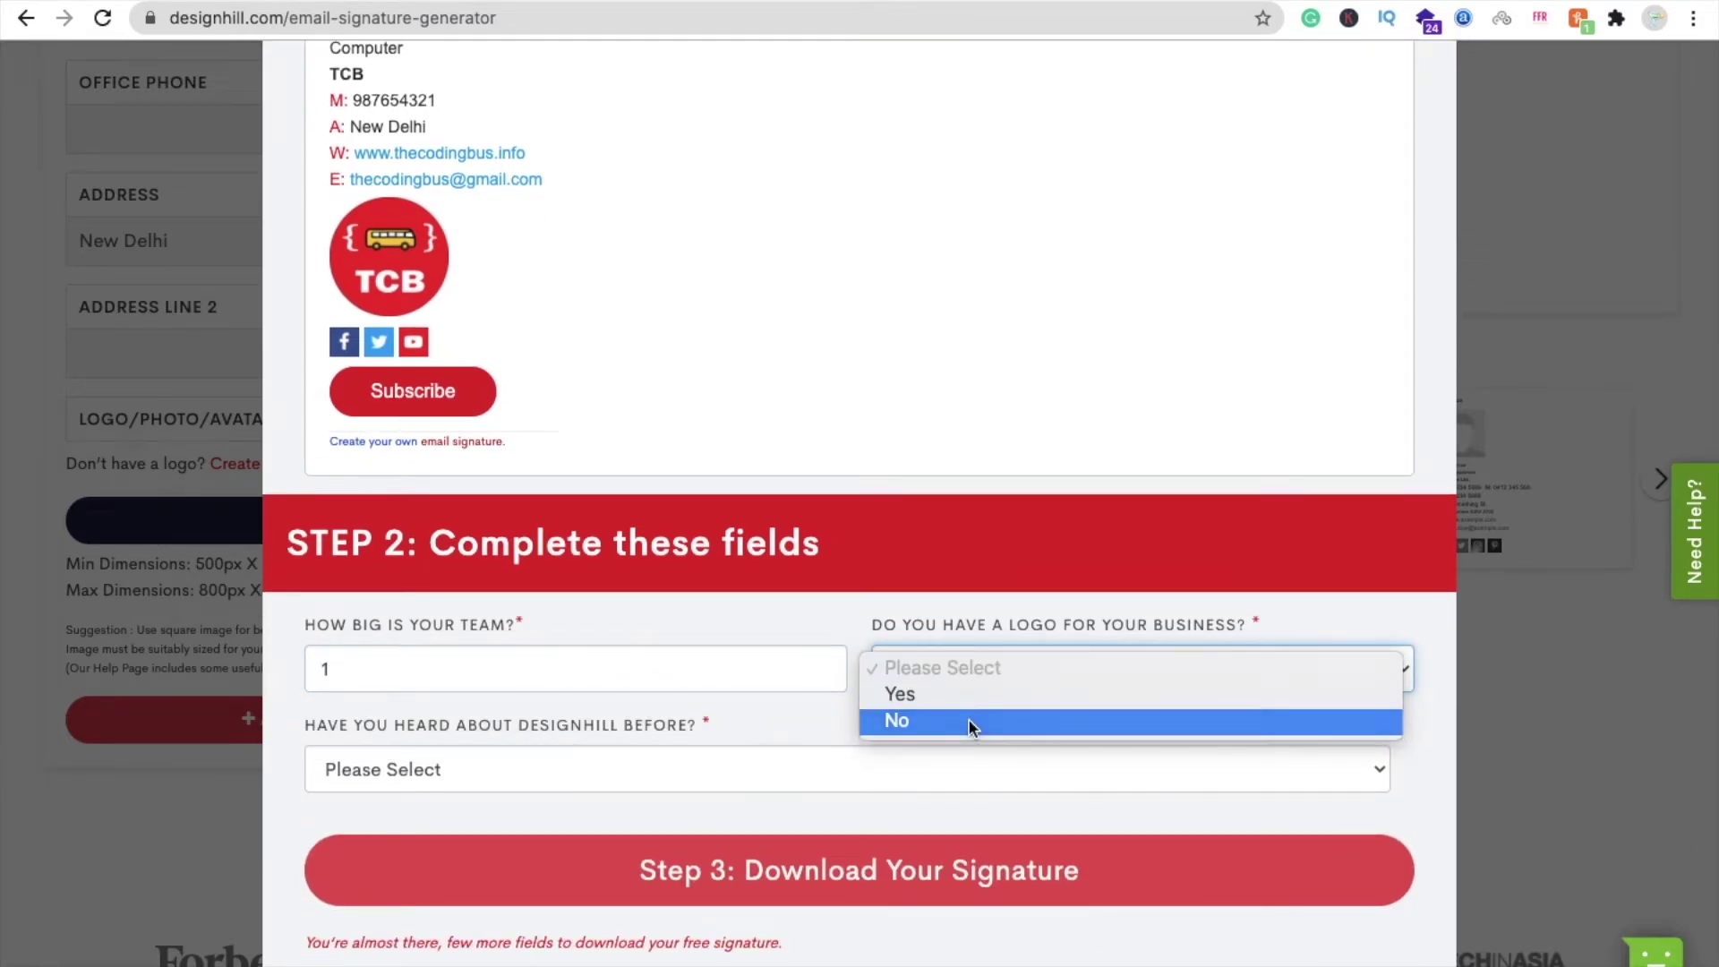
{"action": "left_click", "coordinate": [969, 717]}
{"action": "left_click", "coordinate": [859, 763]}
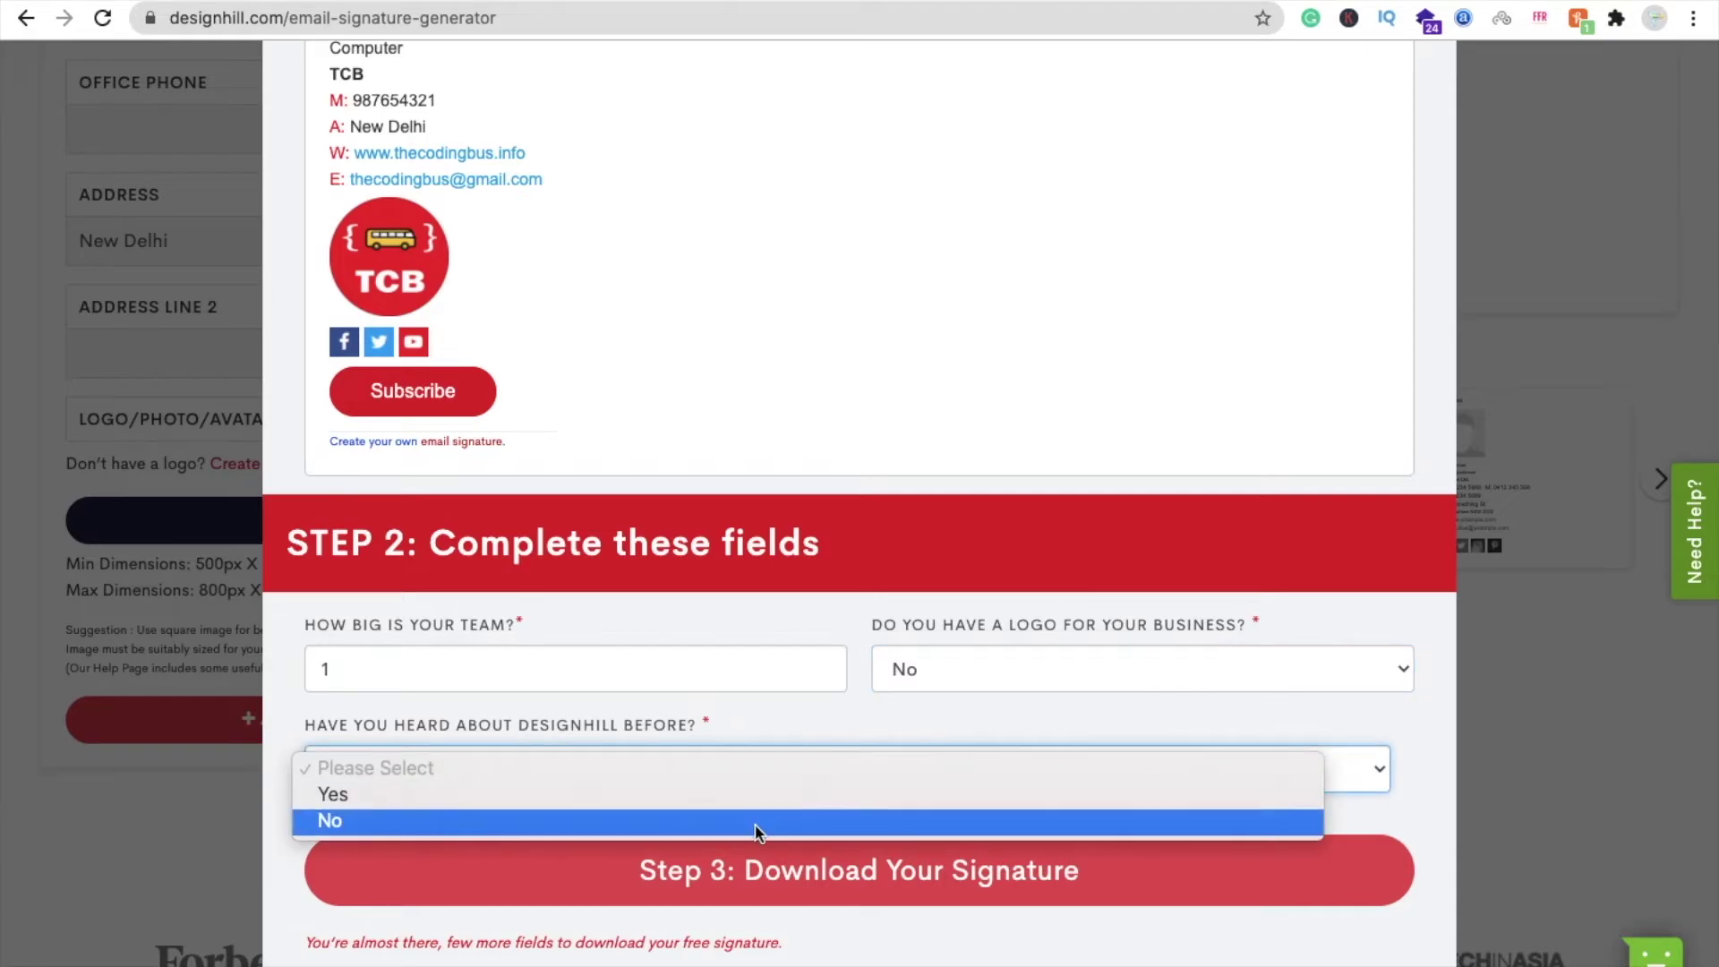
{"action": "left_click", "coordinate": [656, 796]}
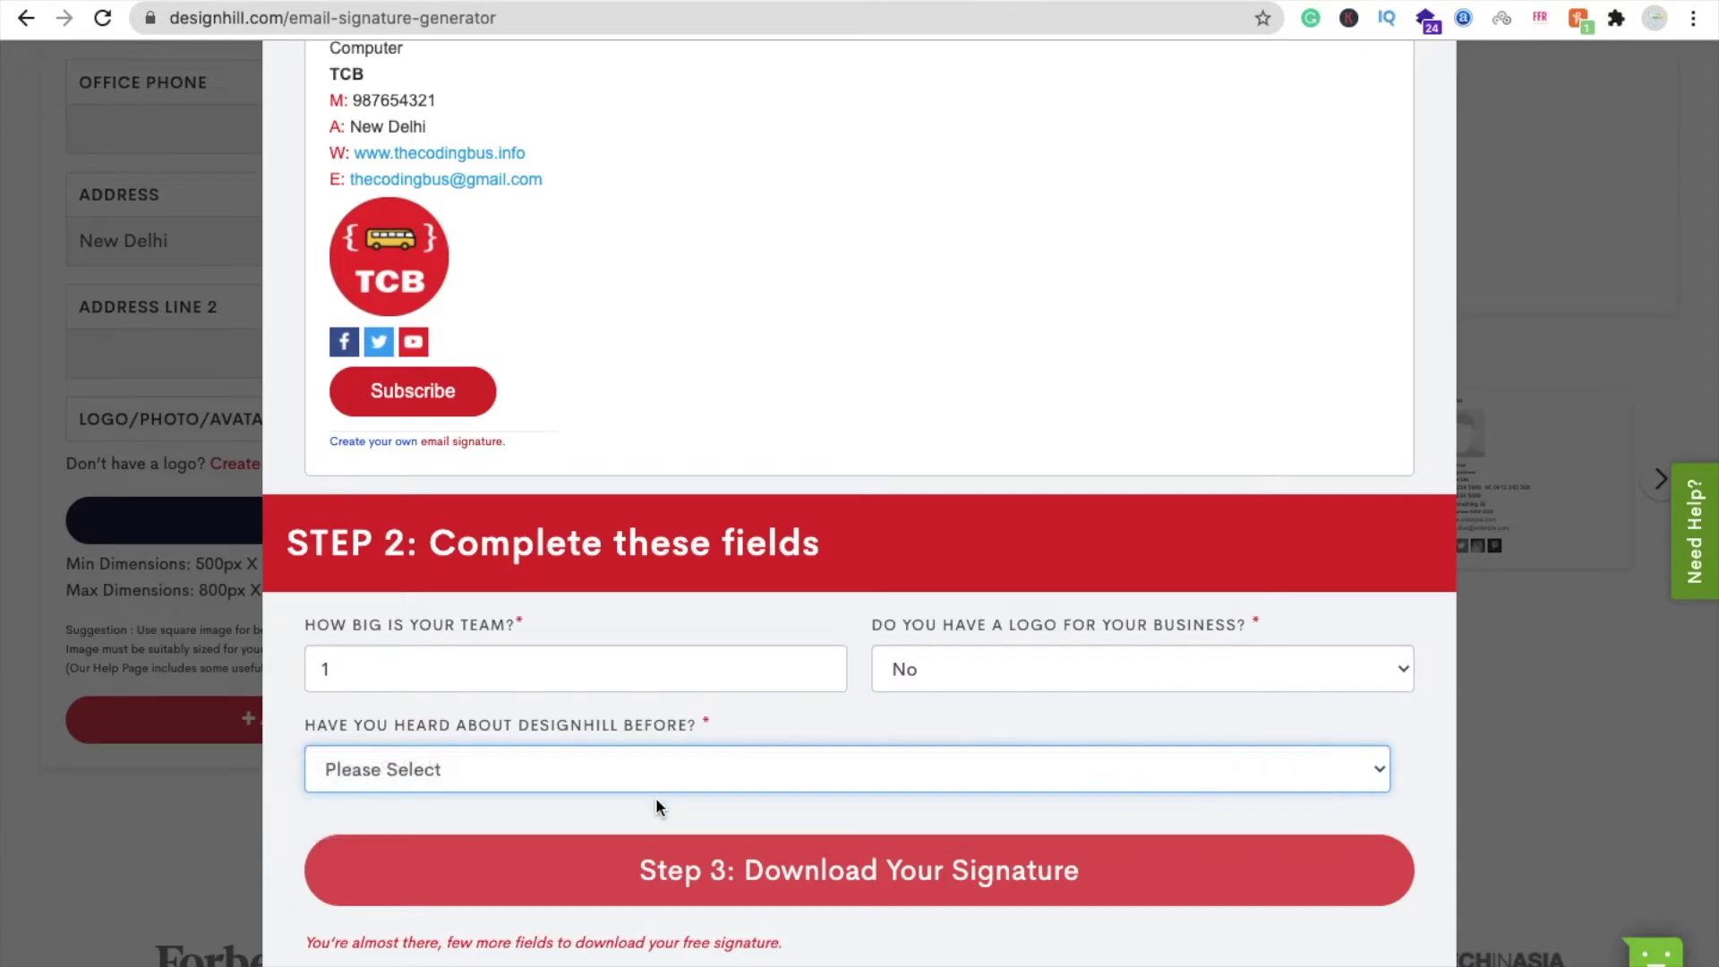
{"action": "left_click", "coordinate": [1101, 764]}
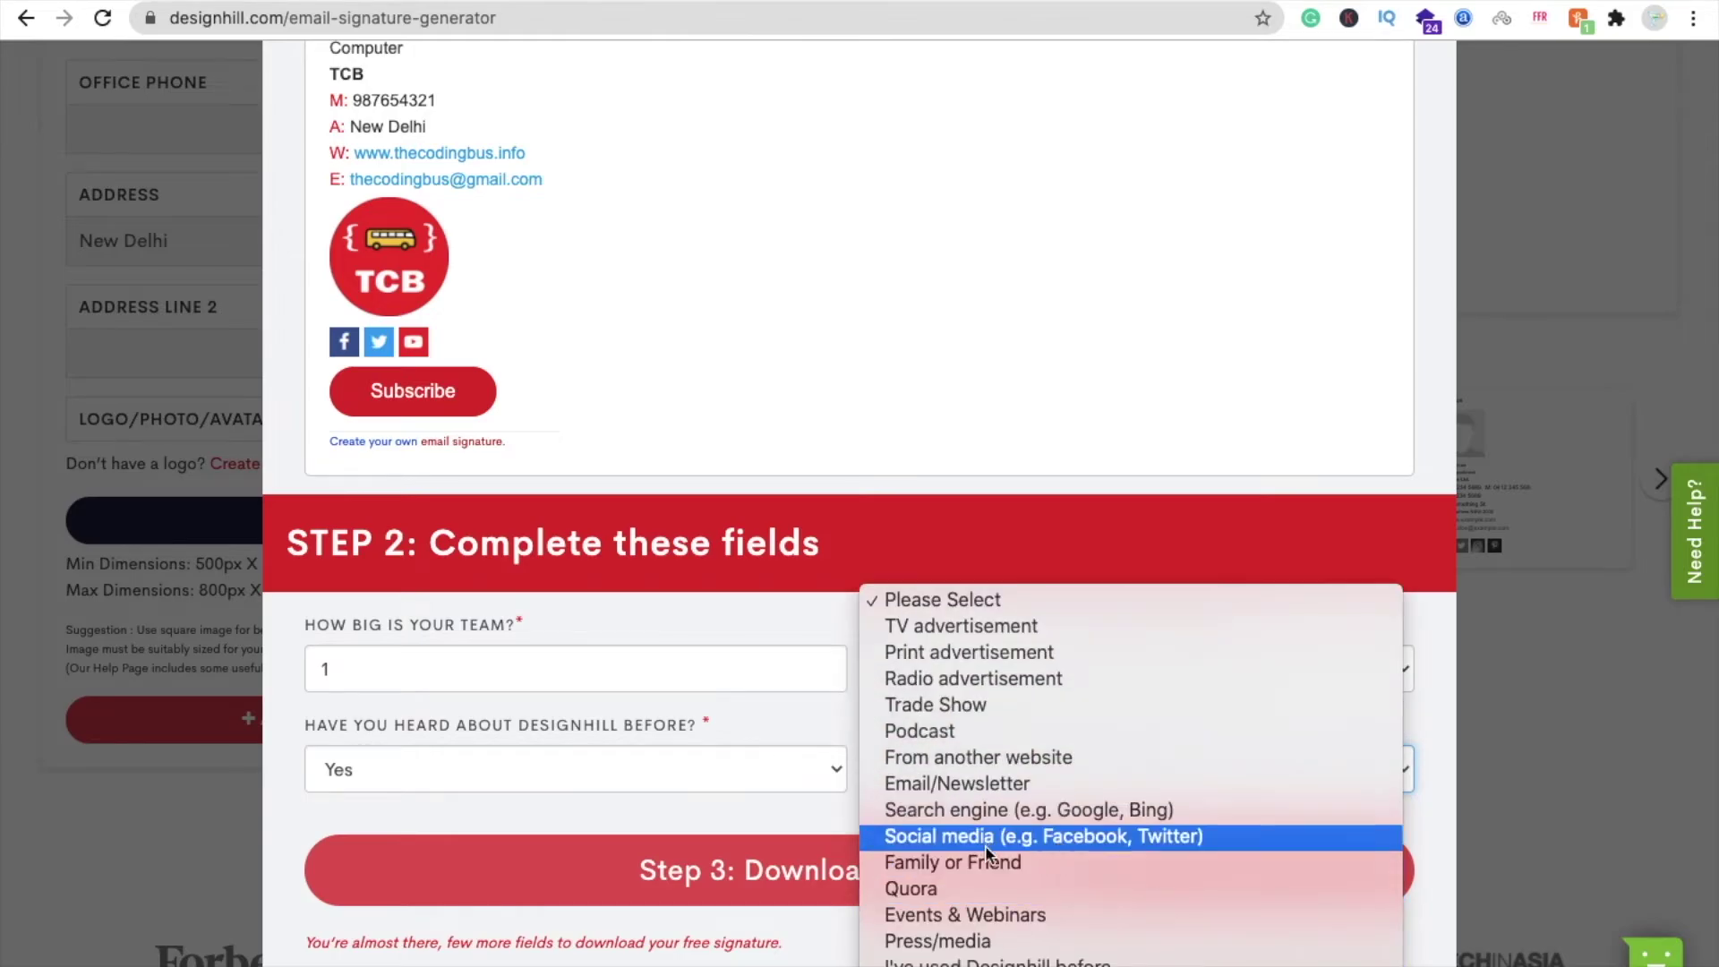
{"action": "key", "text": "Escape"}
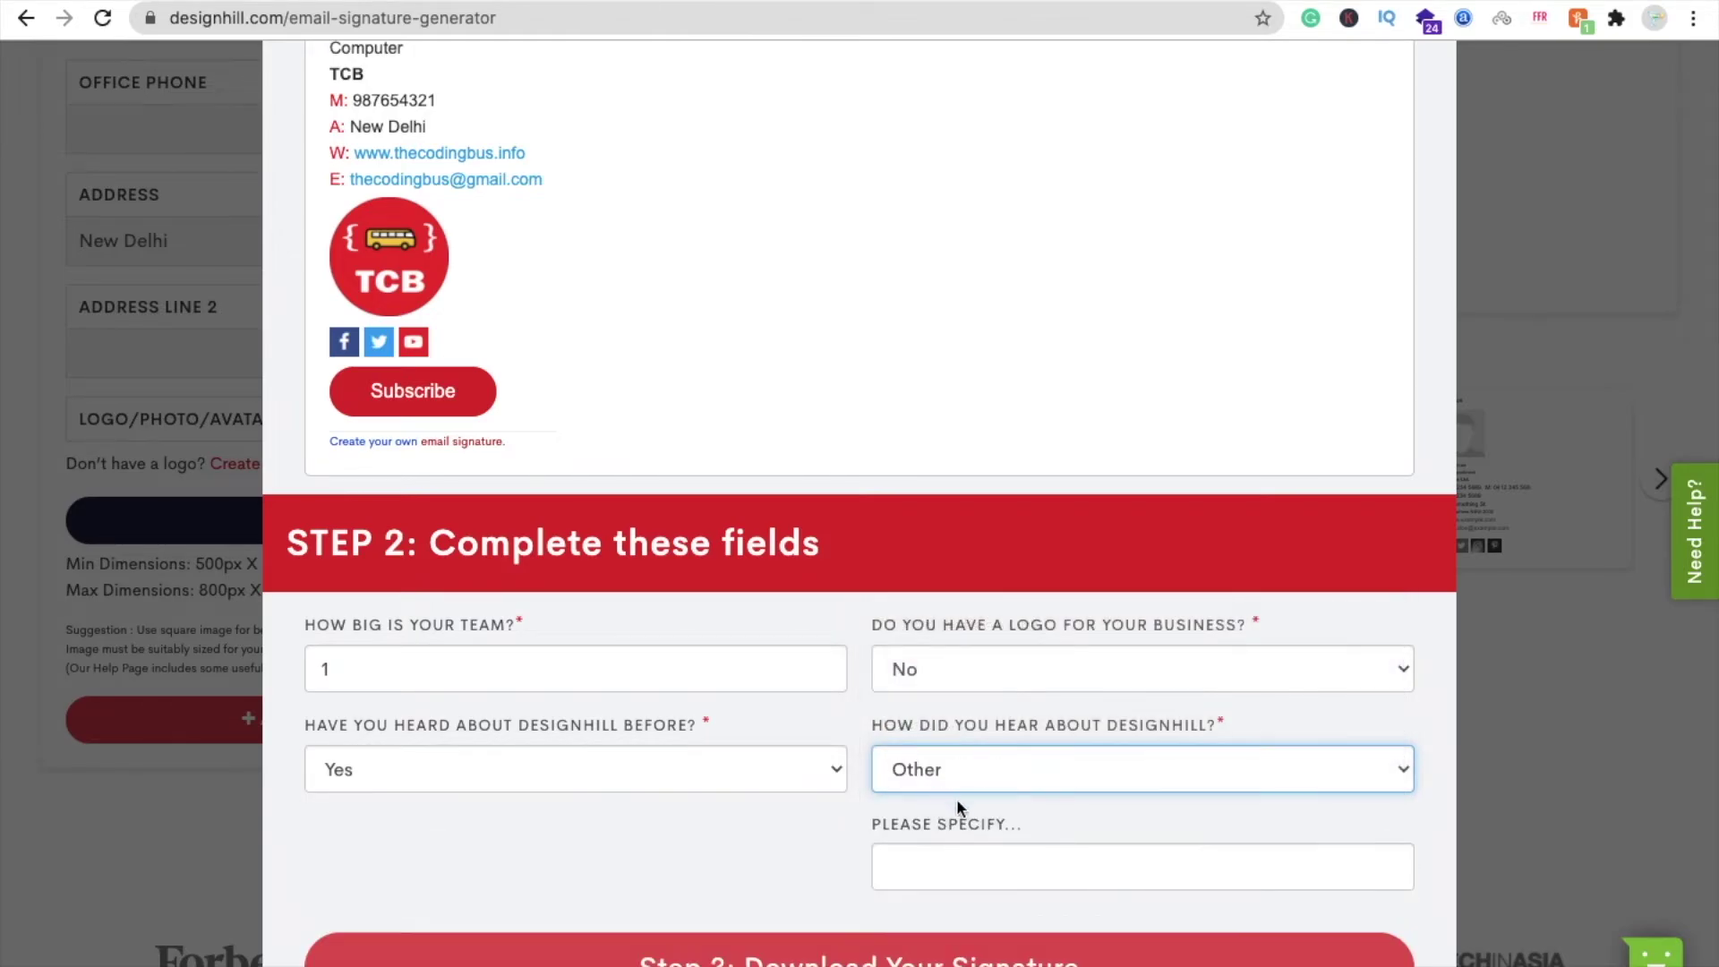
{"action": "left_click", "coordinate": [966, 864]}
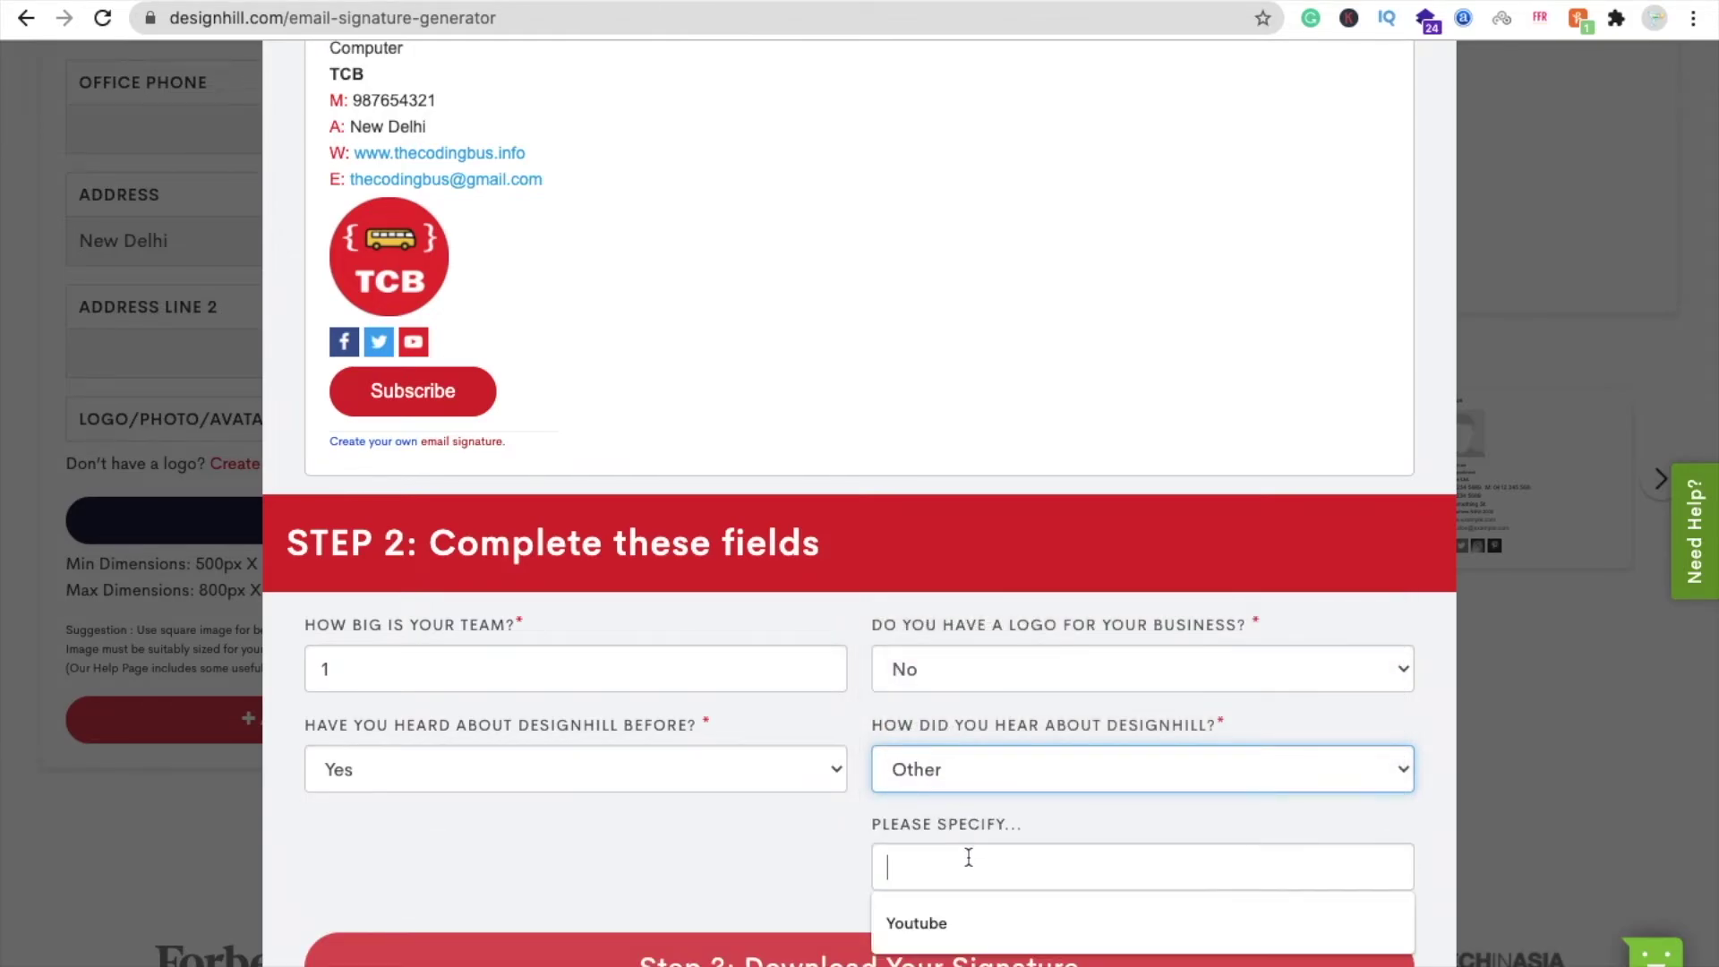
{"action": "left_click", "coordinate": [963, 911]}
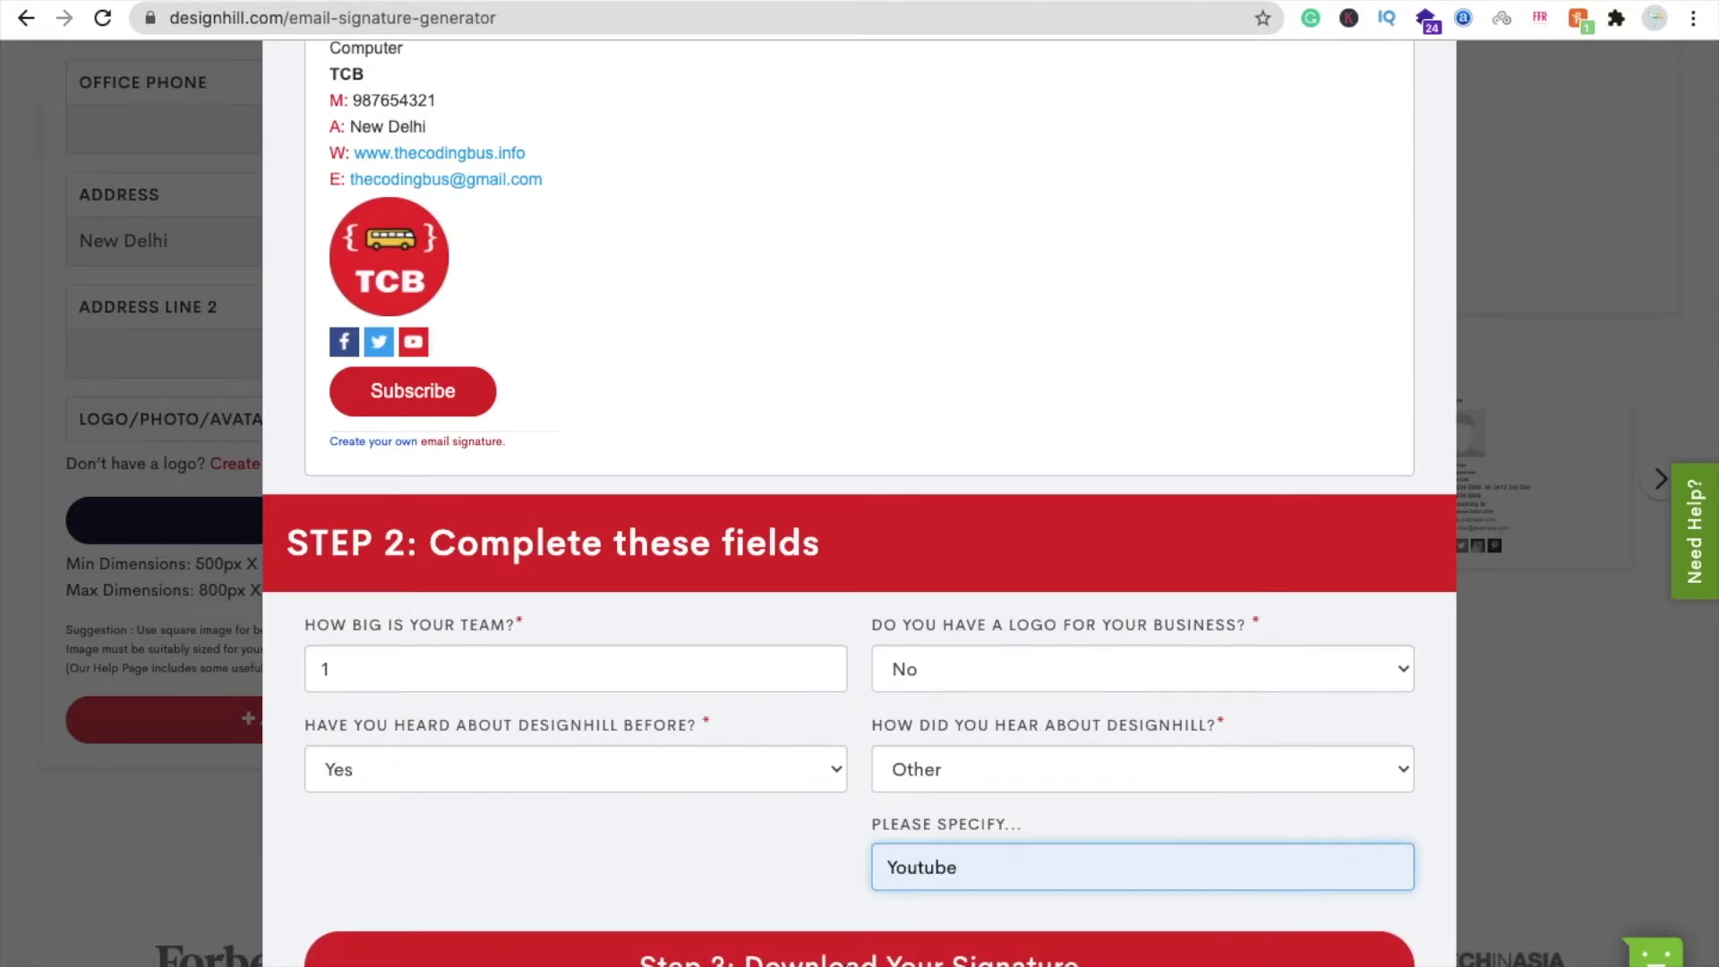
{"action": "left_click", "coordinate": [846, 962]}
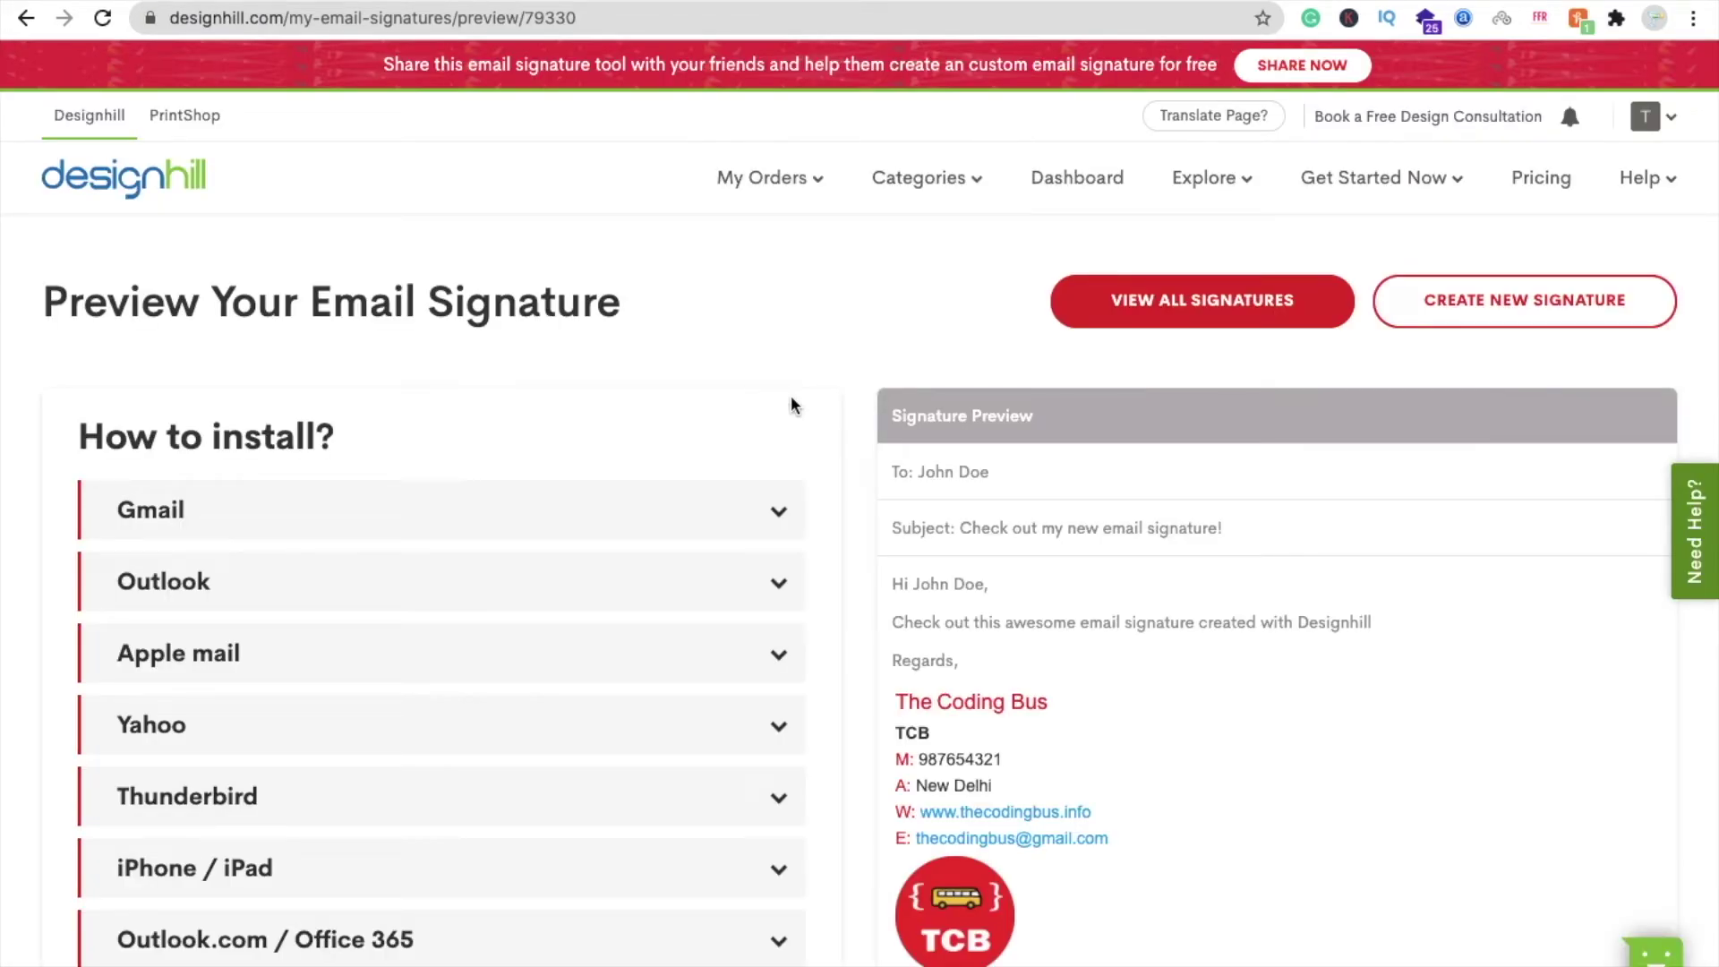
- Copy the finished signature, dismiss the testimonial popup, and load Gmail from the address bar
{"action": "scroll", "coordinate": [879, 593], "scroll_direction": "down", "scroll_amount": 5}
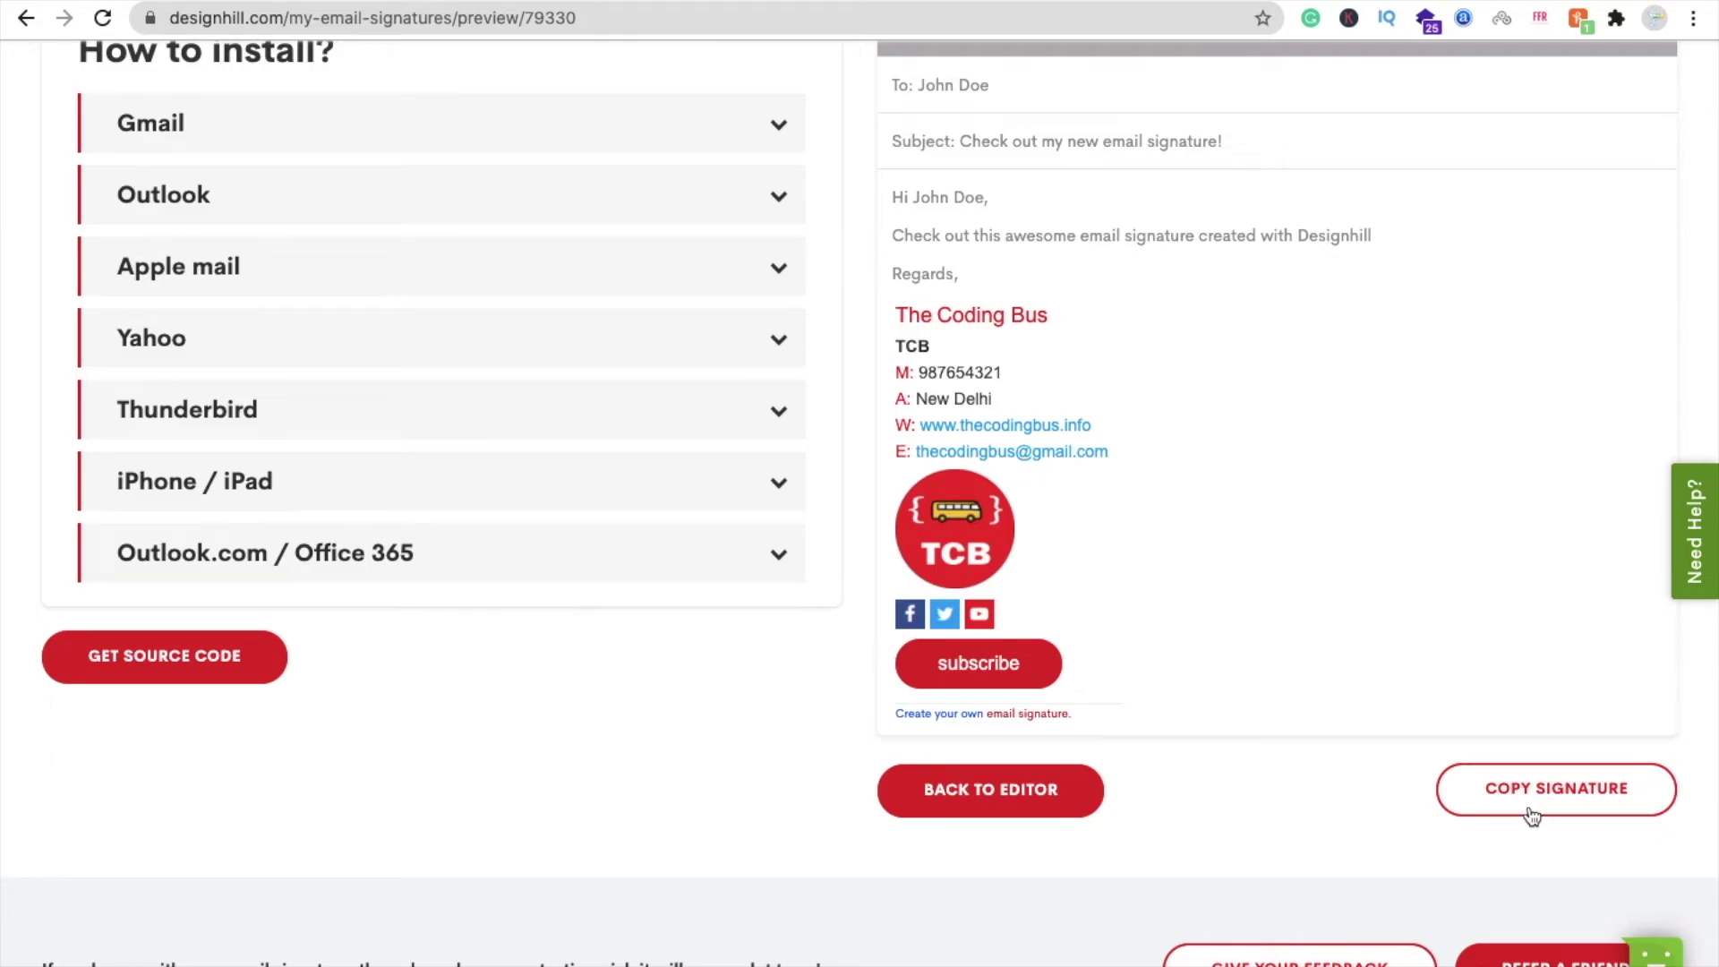
{"action": "left_click", "coordinate": [1589, 804]}
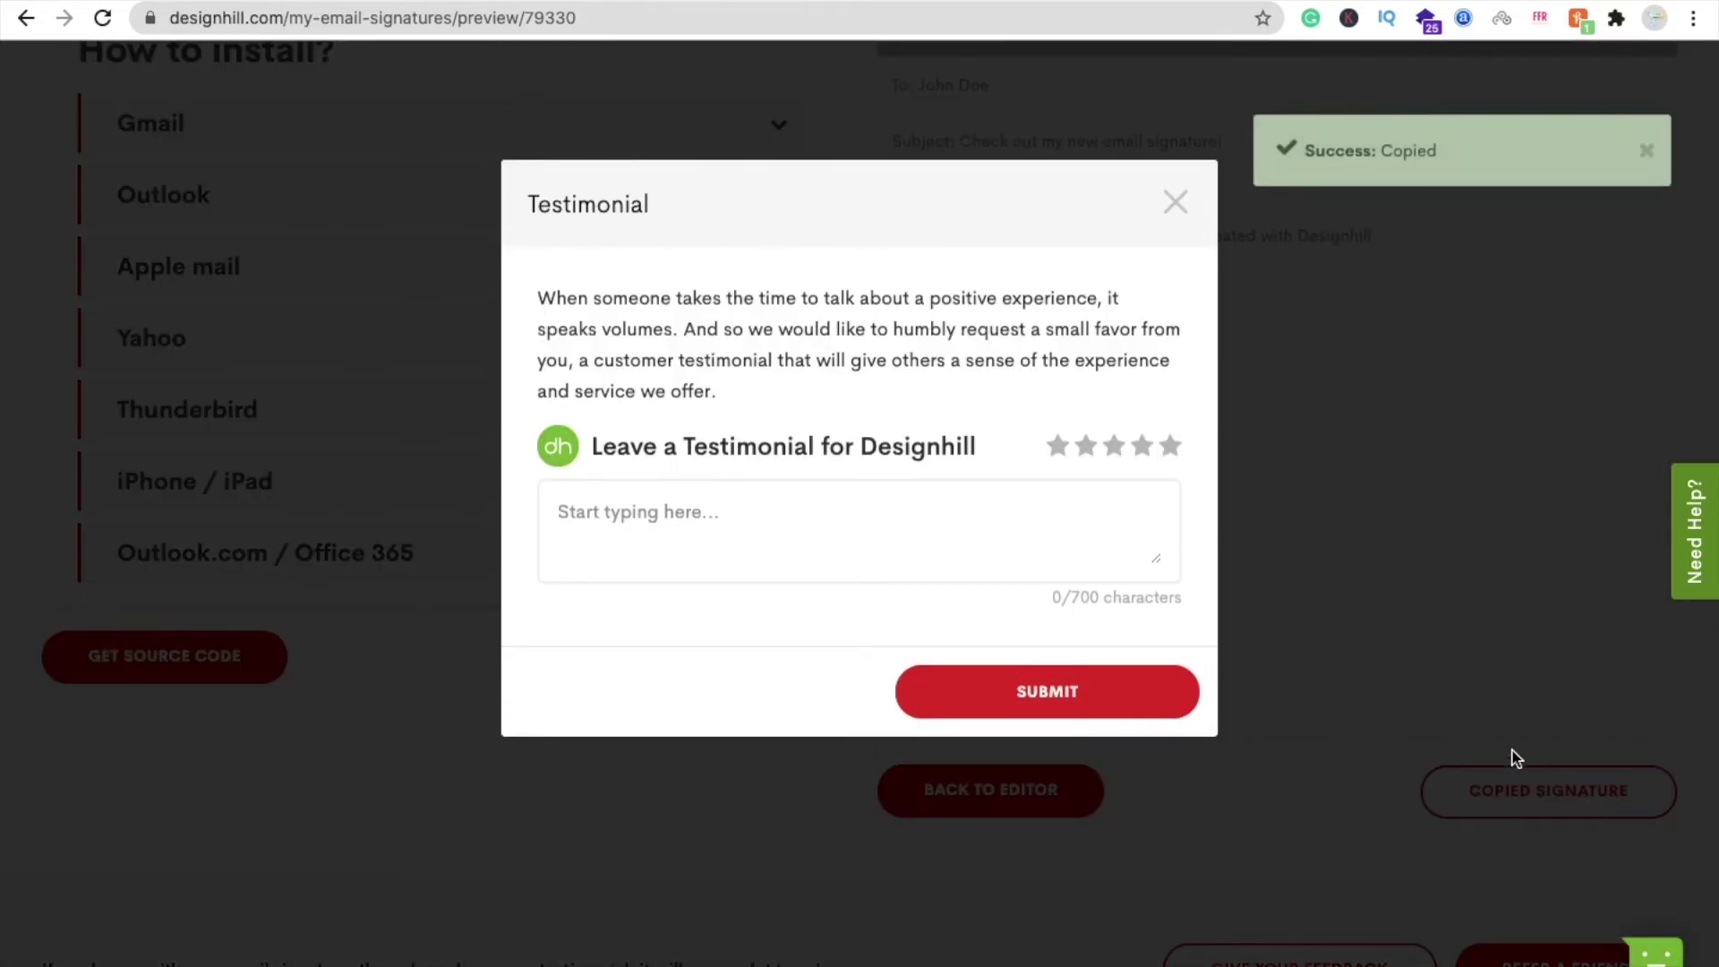
{"action": "left_click", "coordinate": [1177, 204]}
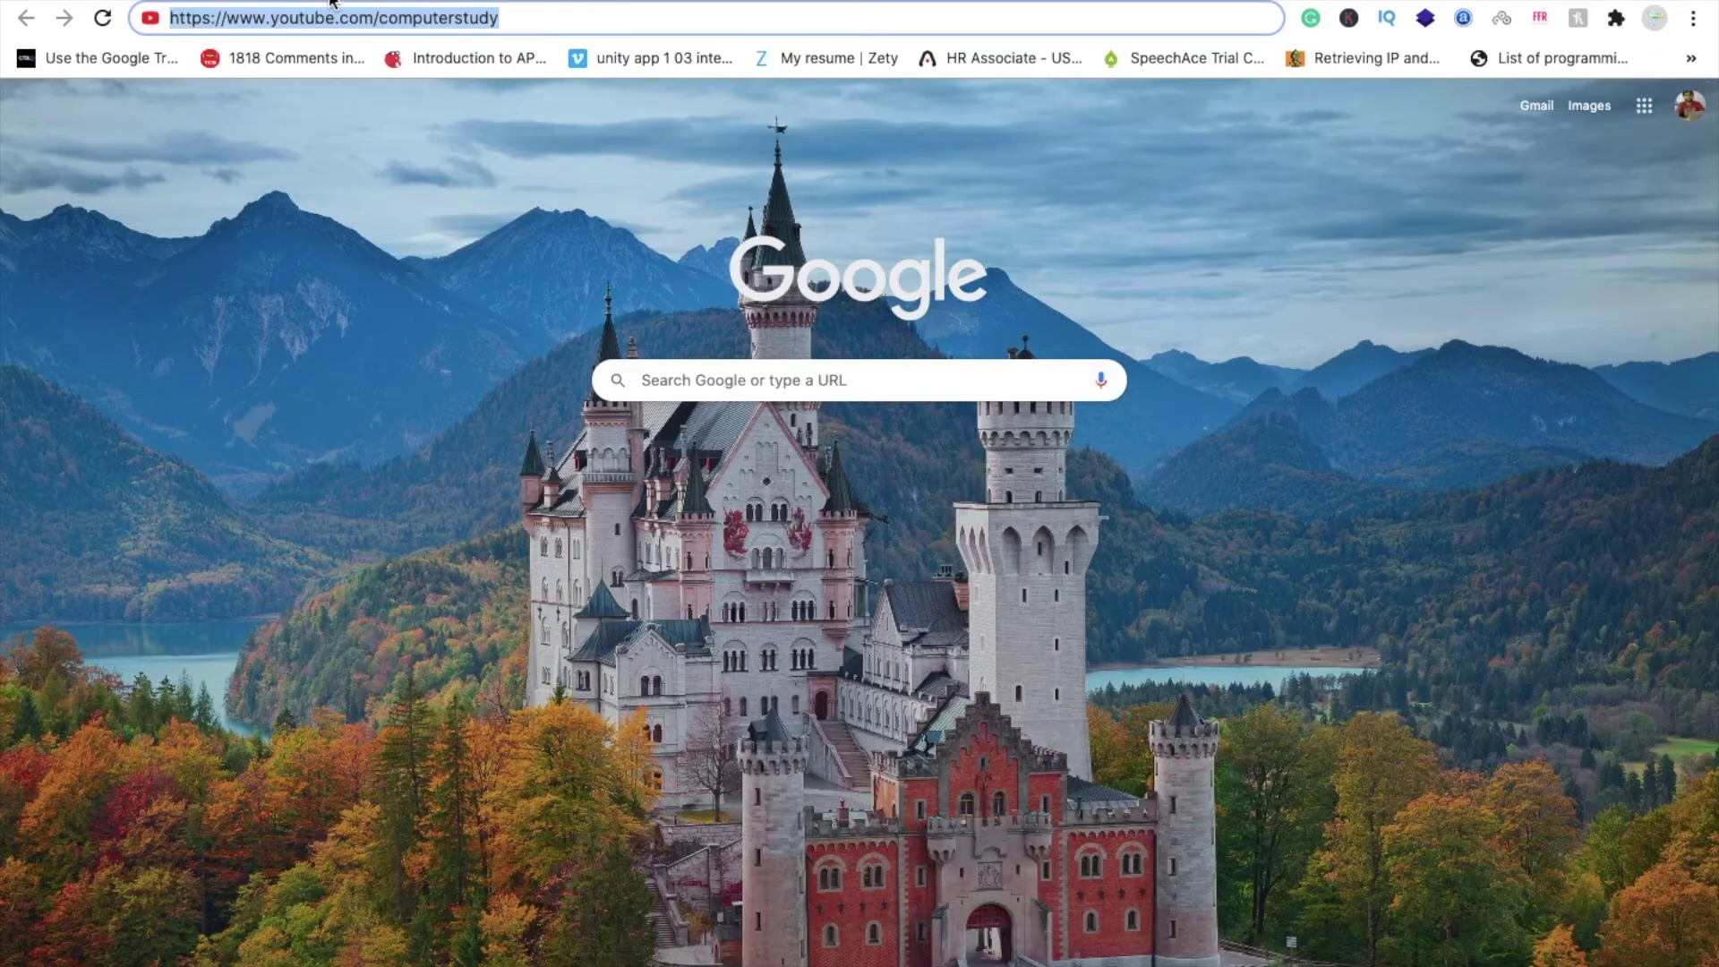
{"action": "type", "text": "gmail.com"}
{"action": "key", "text": "Return"}
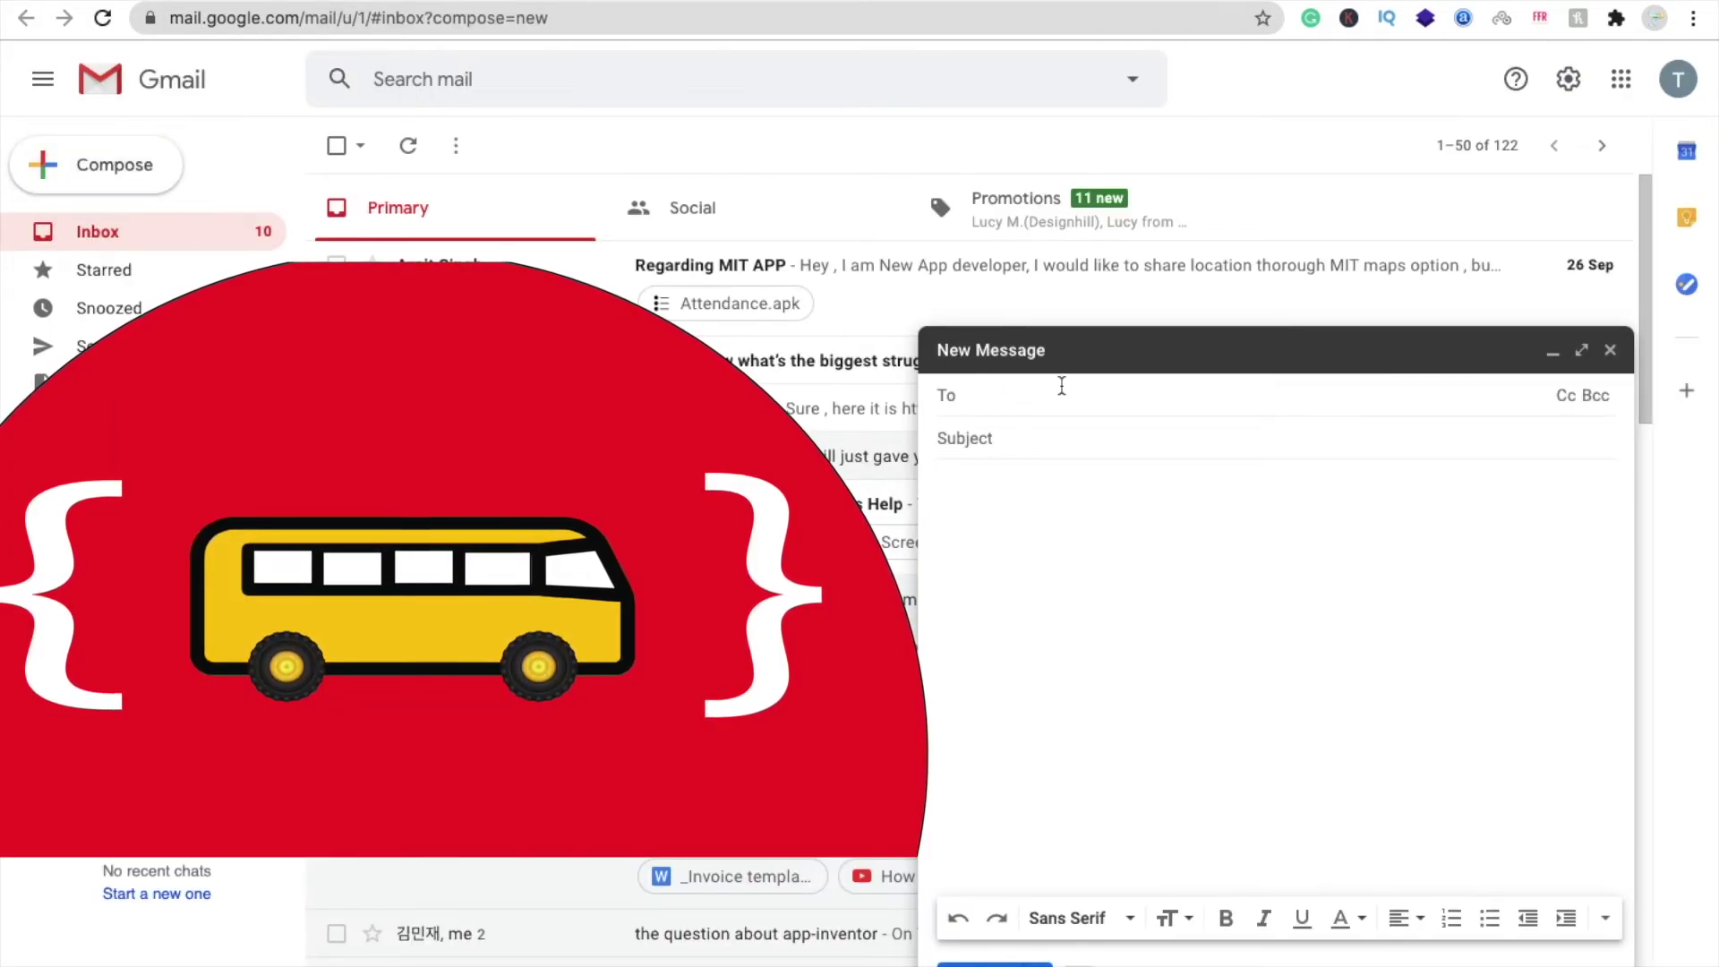
- Address the new message to the suggested contact with subject TCB
{"action": "left_click", "coordinate": [1062, 385]}
{"action": "type", "text": "soura"}
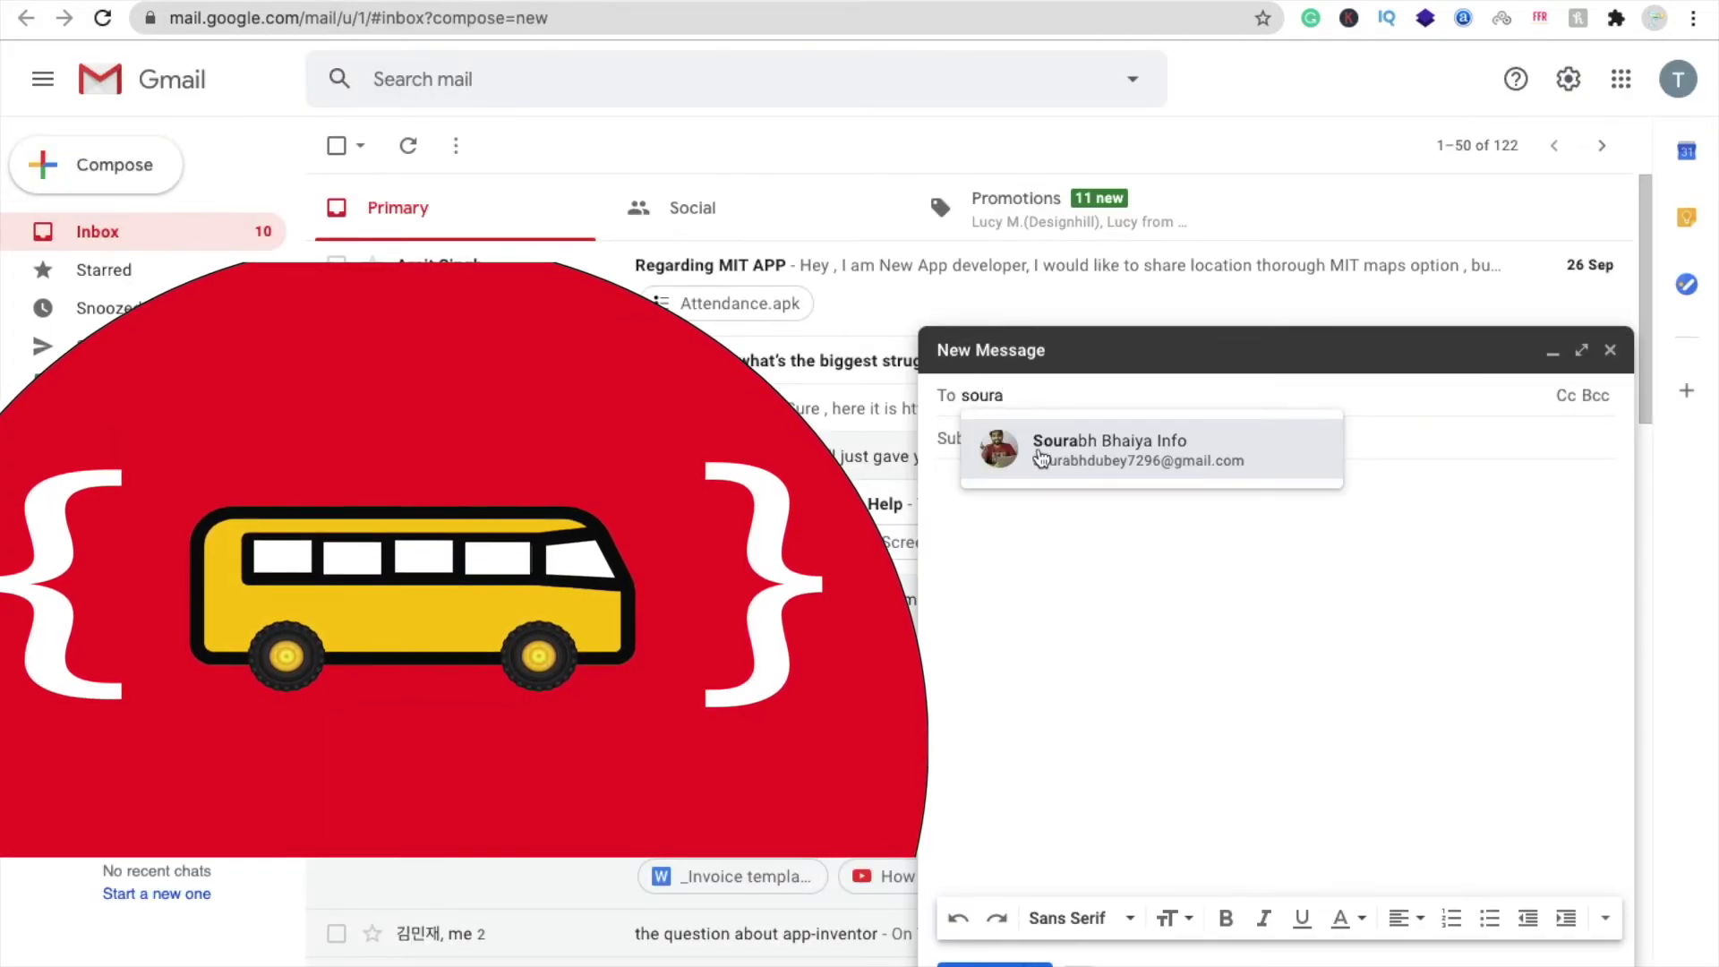
{"action": "left_click", "coordinate": [1041, 459]}
{"action": "left_click", "coordinate": [1035, 448]}
{"action": "type", "text": "TCB"}
{"action": "key", "text": "Tab"}
- Write 'Hello' followed by four dotted lines, then paste the copied signature below
{"action": "type", "text": "Hello"}
{"action": "key", "text": "Return"}
{"action": "type", "text": "."}
{"action": "key", "text": "Return"}
{"action": "type", "text": "."}
{"action": "key", "text": "Return"}
{"action": "type", "text": "."}
{"action": "key", "text": "Return"}
{"action": "type", "text": "."}
{"action": "key", "text": "Return"}
{"action": "key", "text": "Return"}
{"action": "key", "text": "Return"}
{"action": "key", "text": "Return"}
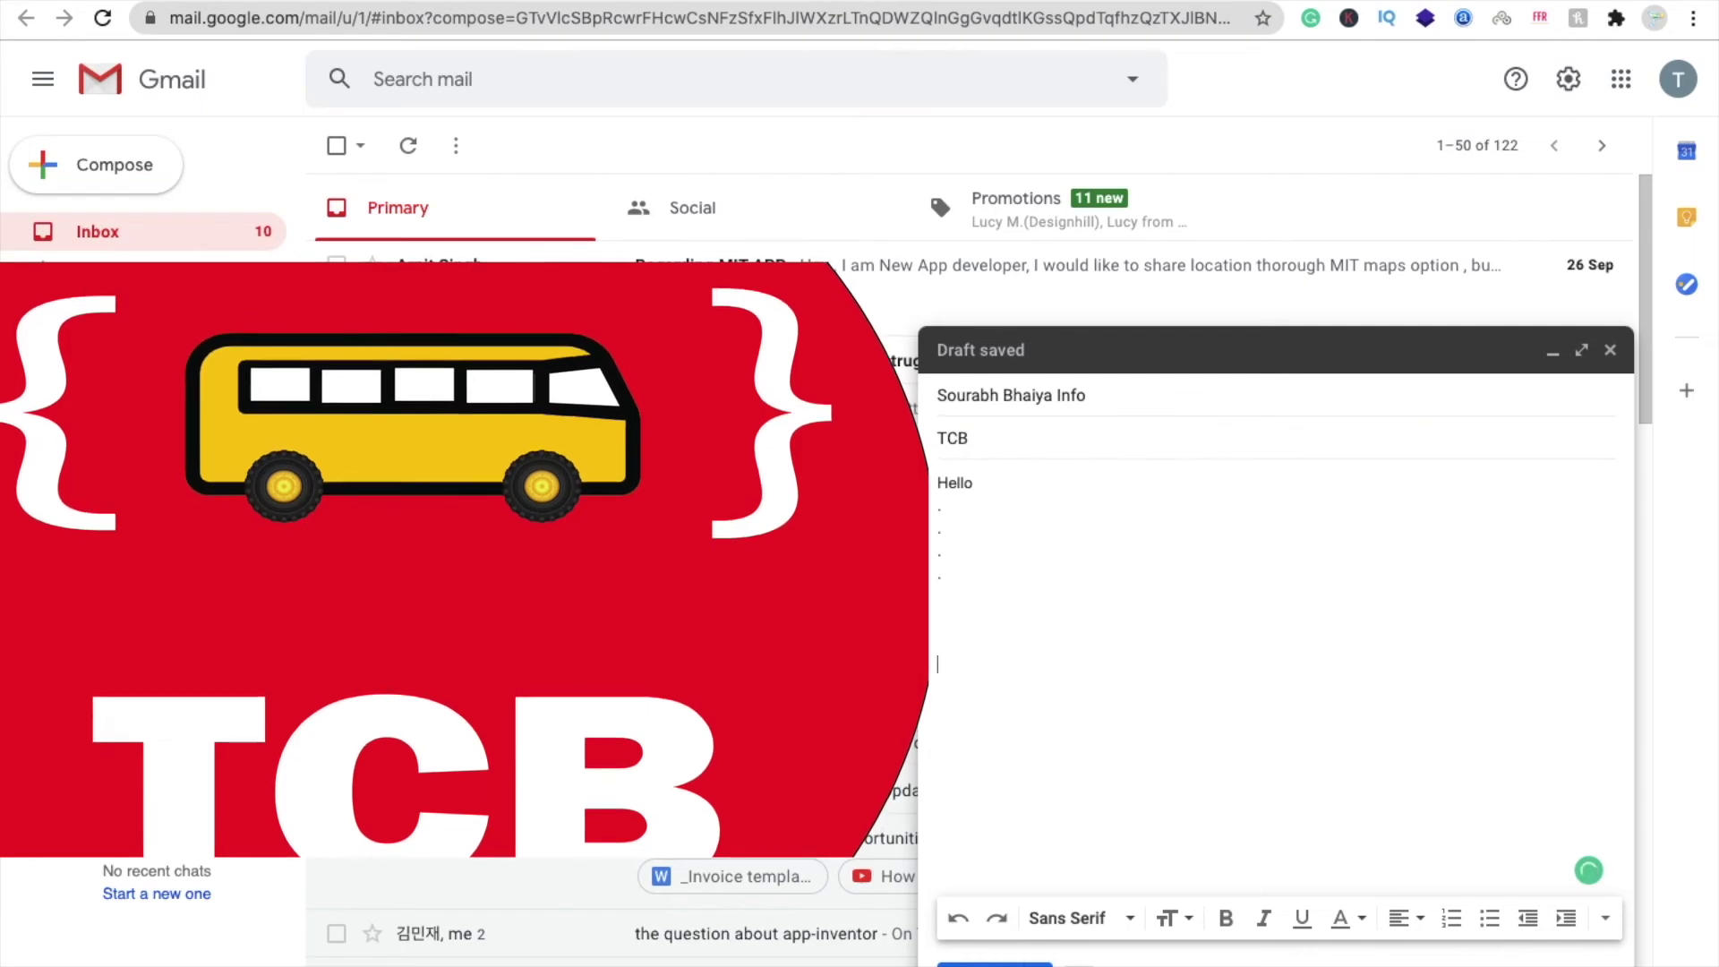
{"action": "key", "text": "ctrl+v"}
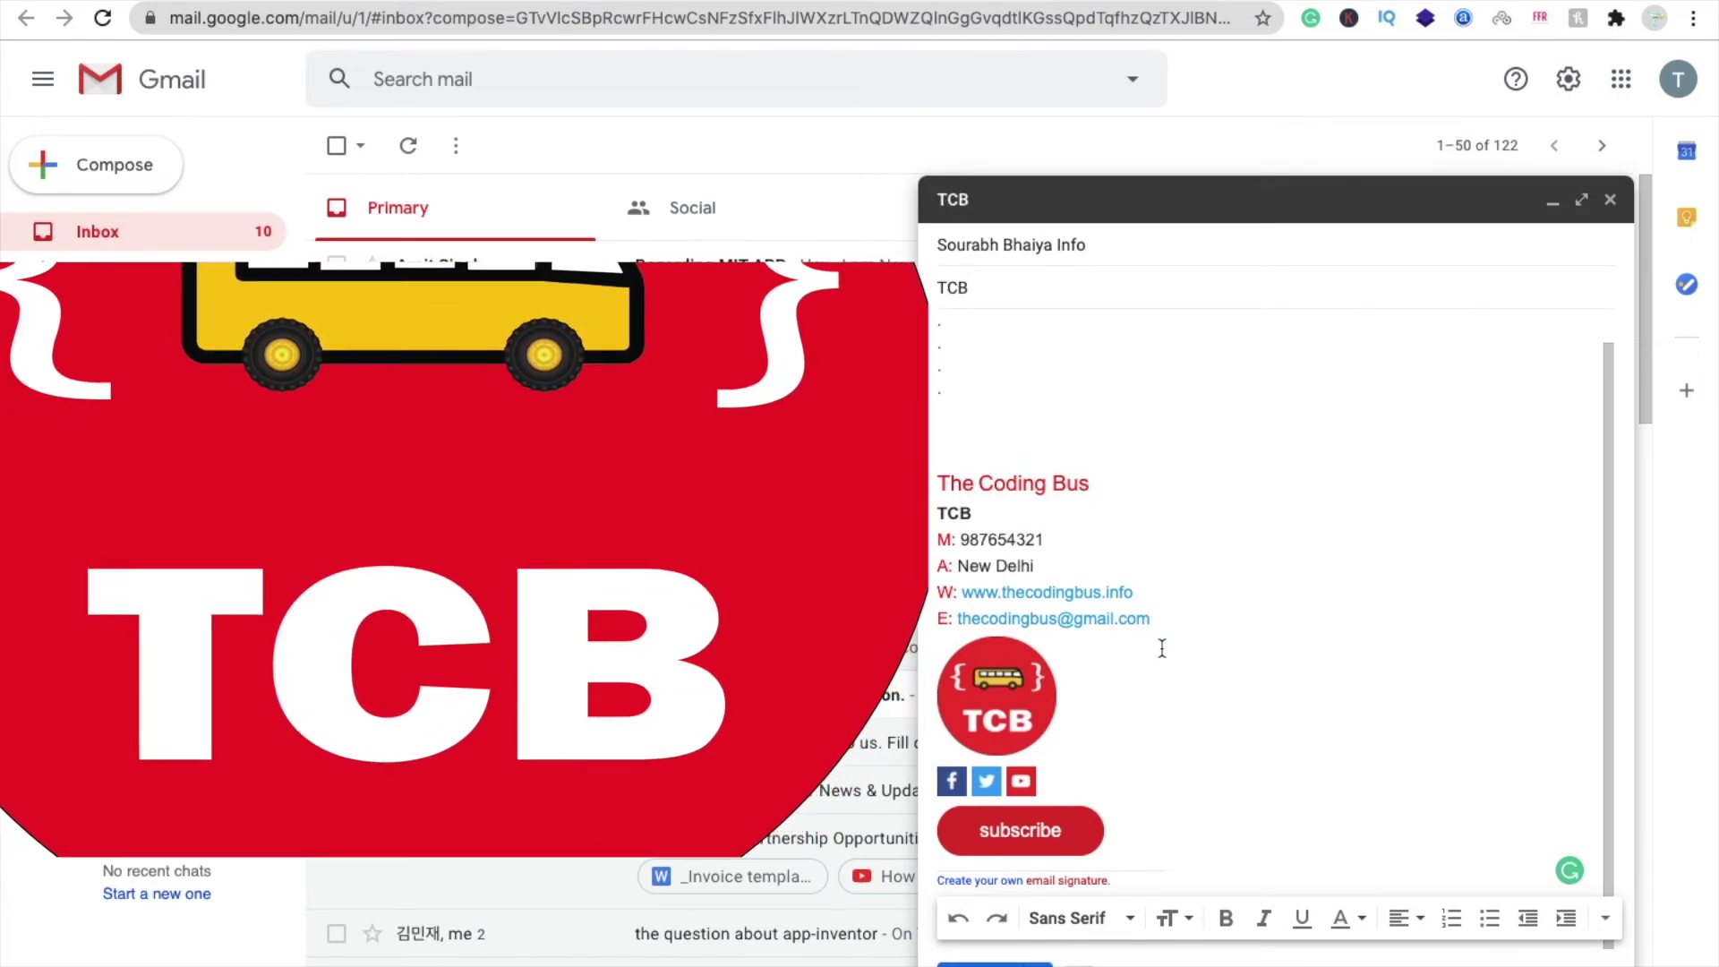
{"action": "scroll", "coordinate": [1161, 647], "scroll_direction": "up", "scroll_amount": 1}
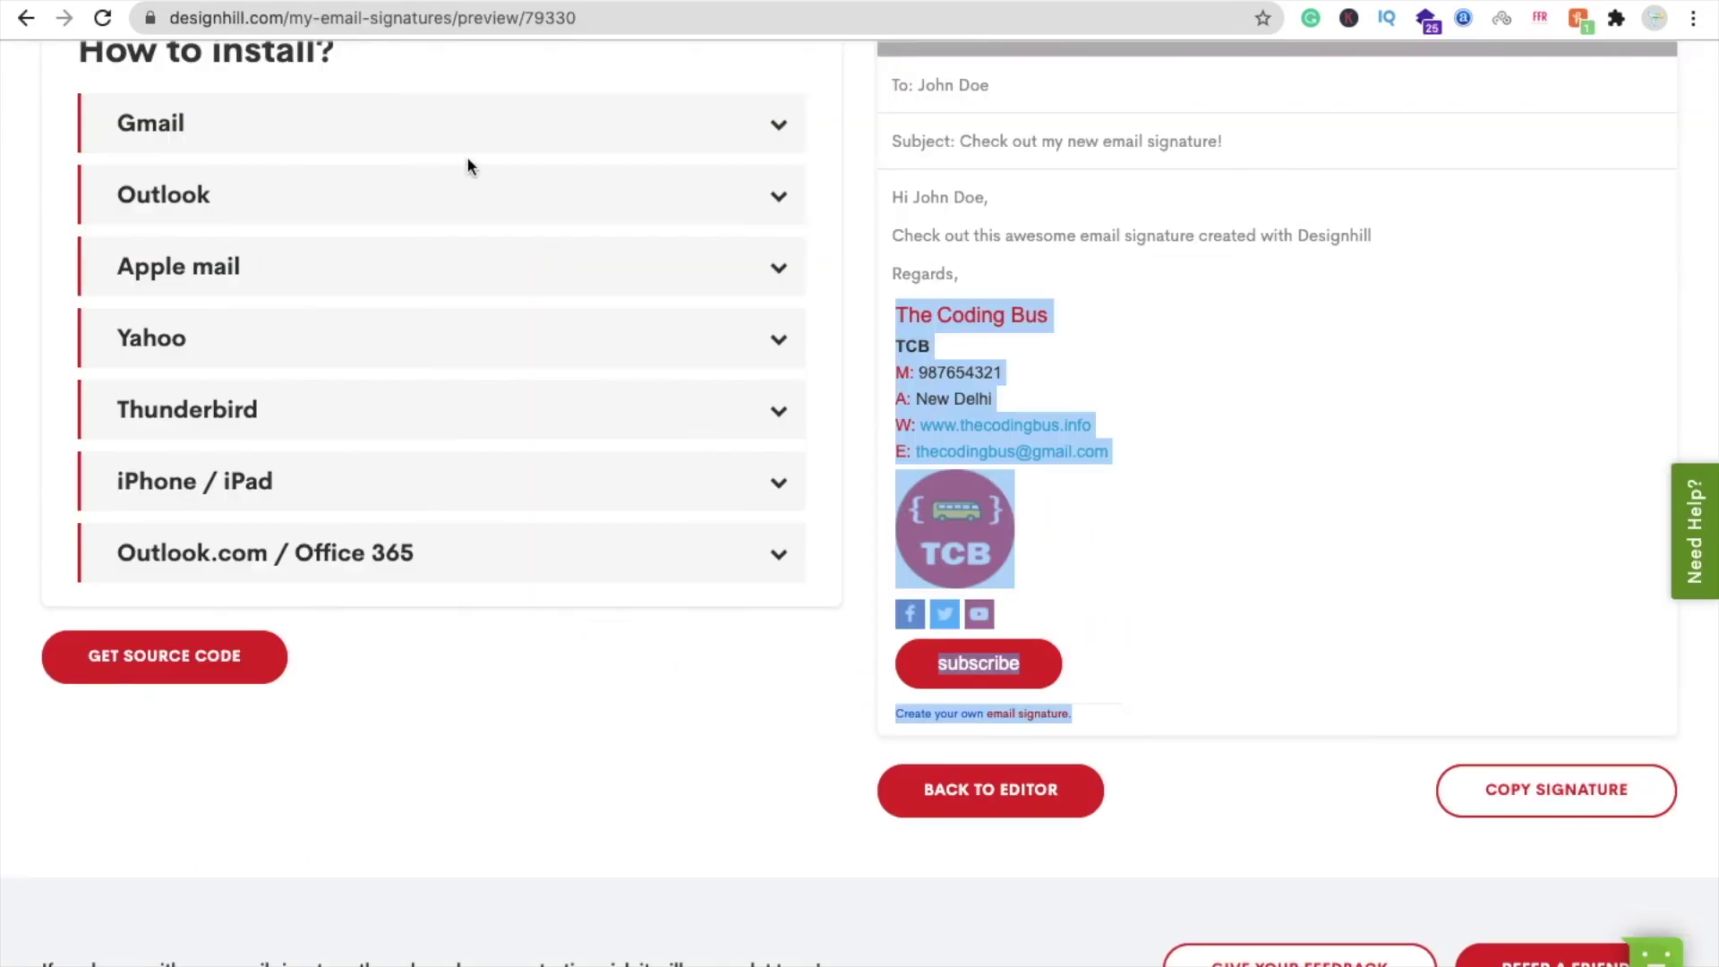
- Deselect the signature on the Designhill preview page by clicking blank space
{"action": "left_click", "coordinate": [857, 626]}
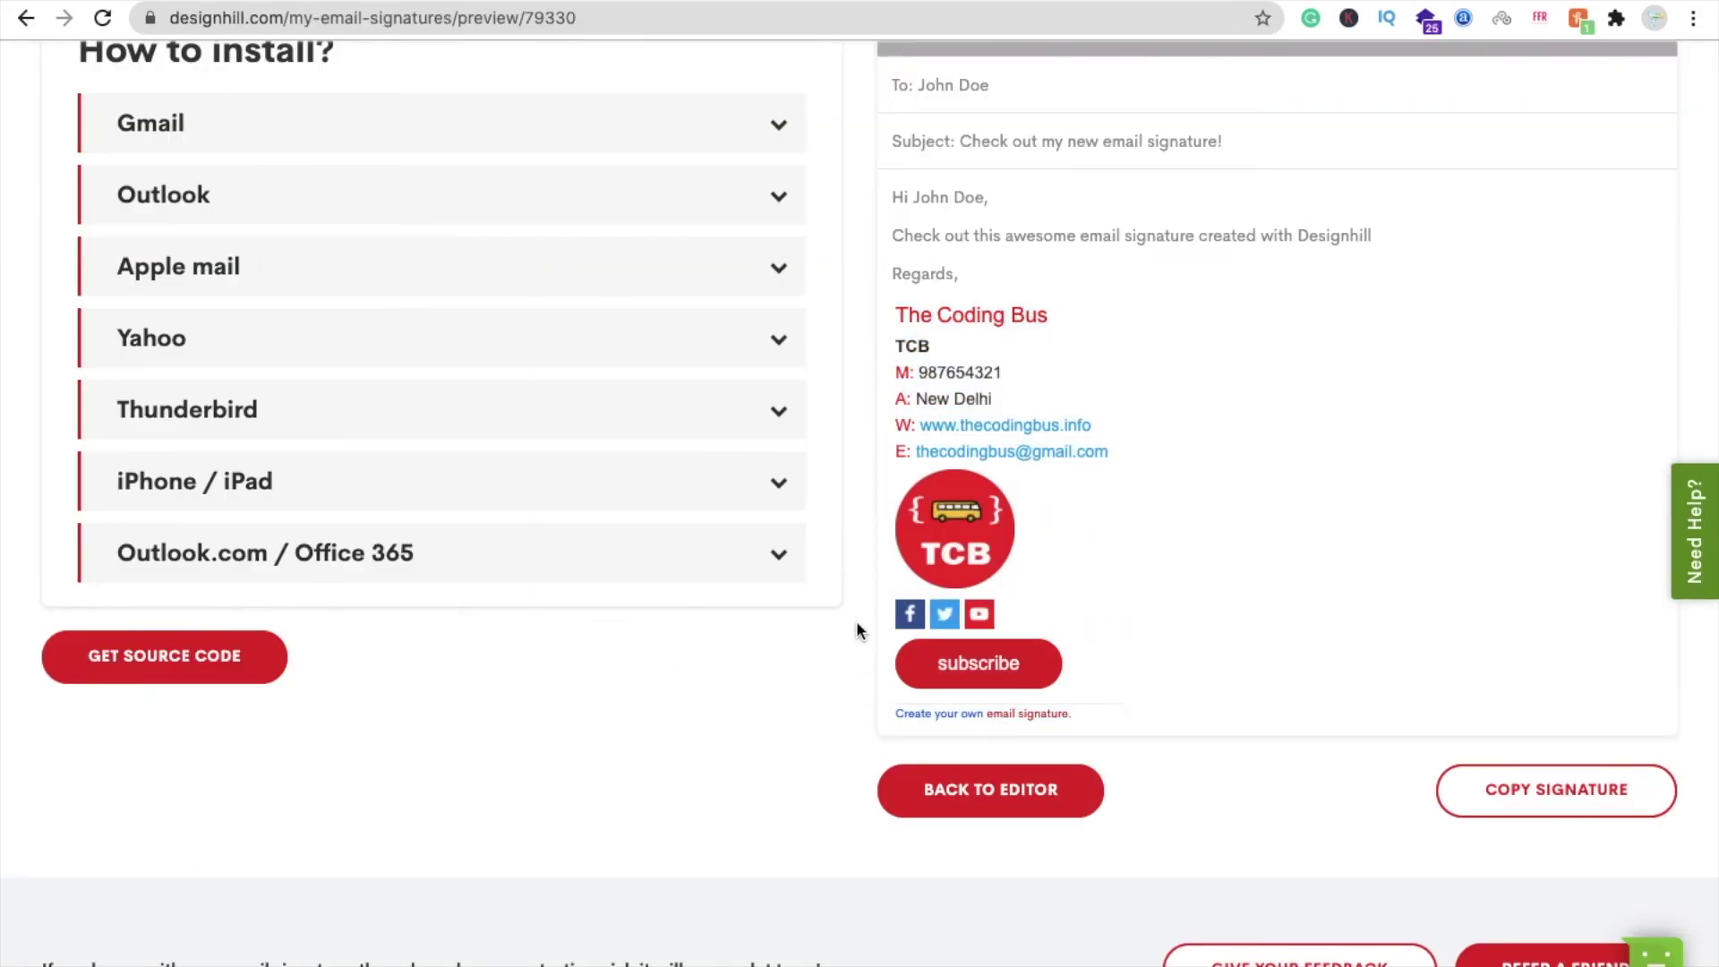